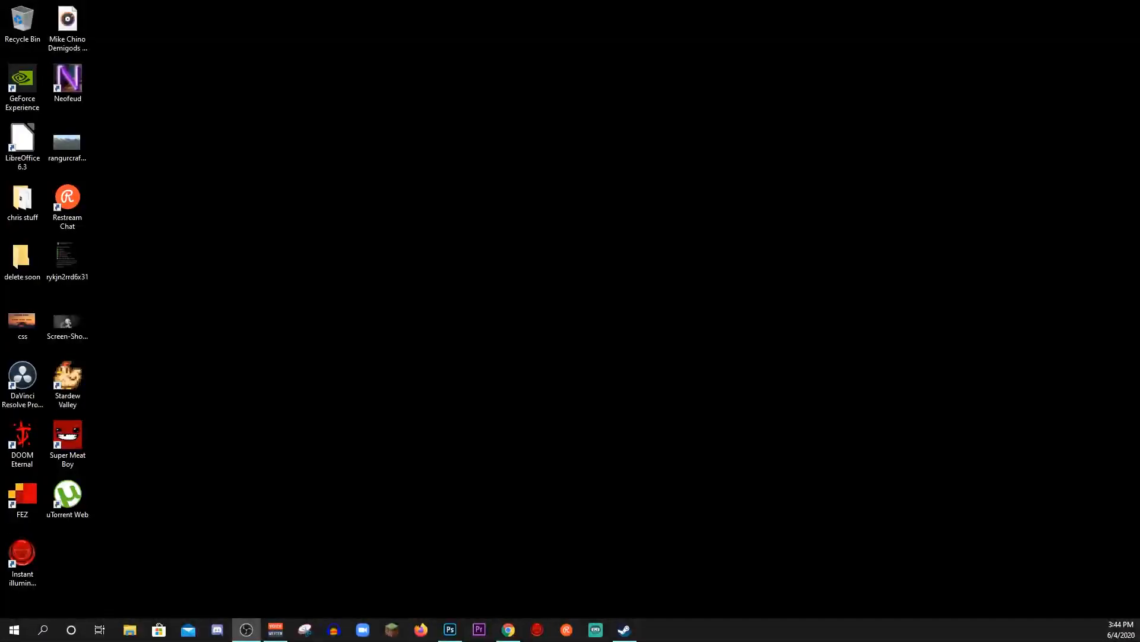
Bring the browser window onto the desktop, load YouTube from the bookmarks and start going live
{"action": "left_click_drag", "start_coordinate": [1139, 48], "coordinate": [568, 34]}
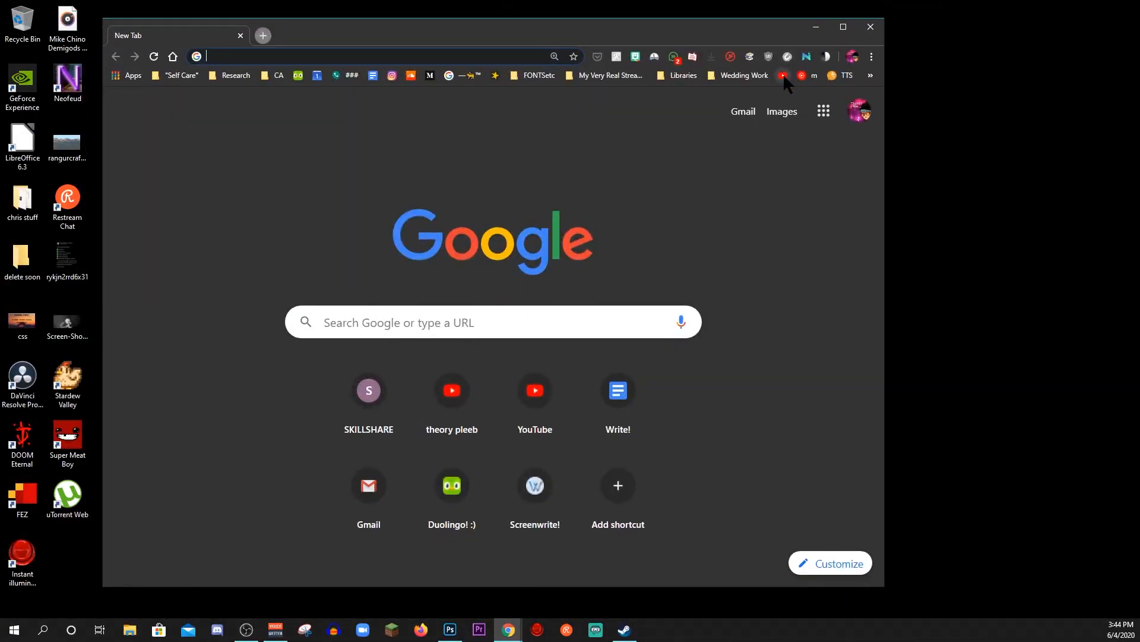
{"action": "left_click", "coordinate": [783, 75]}
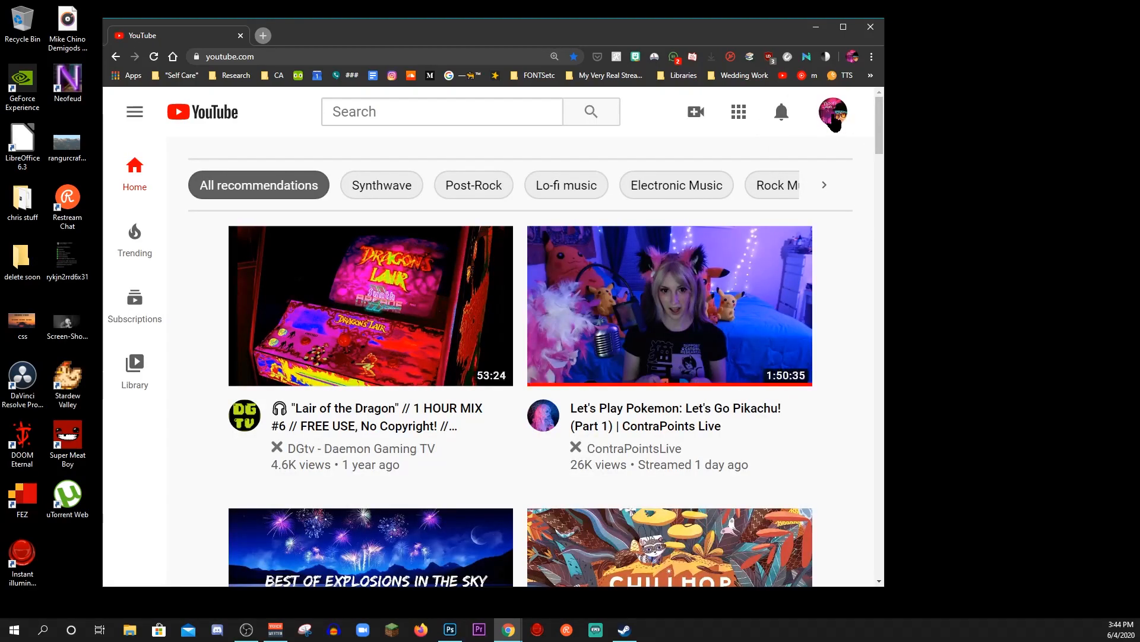
{"action": "left_click", "coordinate": [696, 111]}
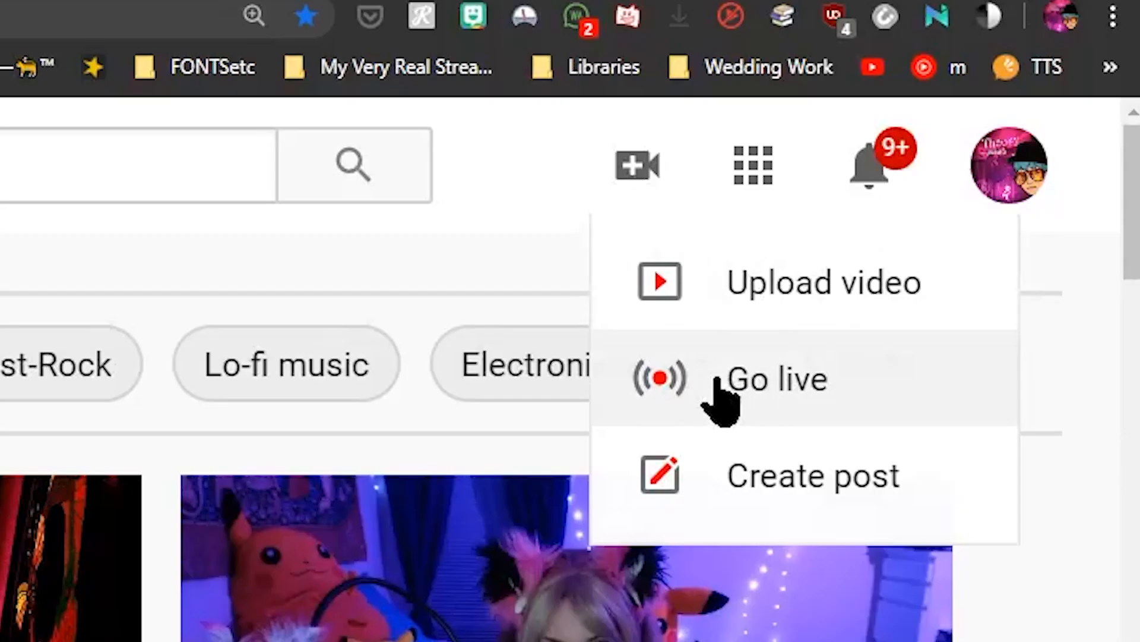
{"action": "left_click", "coordinate": [719, 384]}
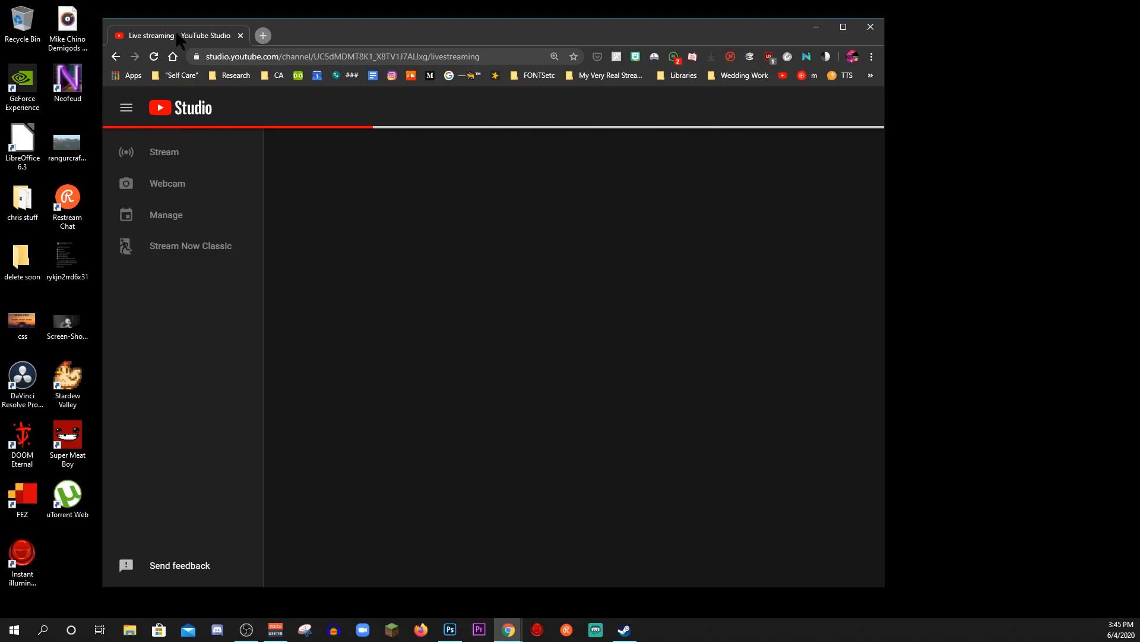
Reload the YouTube live streaming page in a maximized window and dismiss the offer to reuse previous stream settings
{"action": "left_click", "coordinate": [153, 56]}
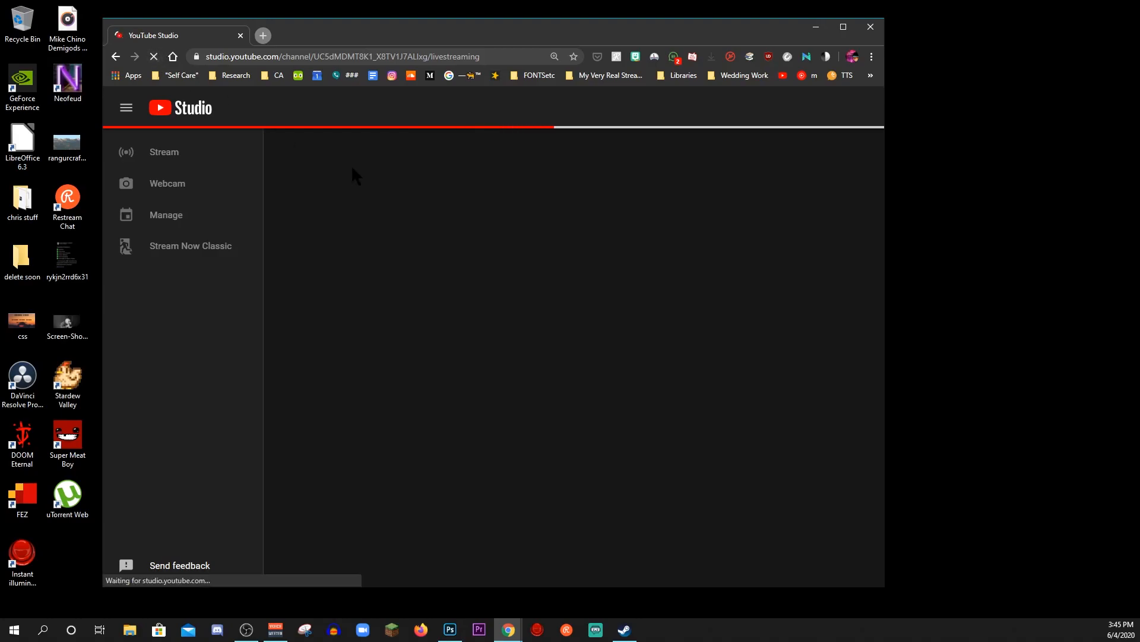
{"action": "left_click", "coordinate": [843, 27]}
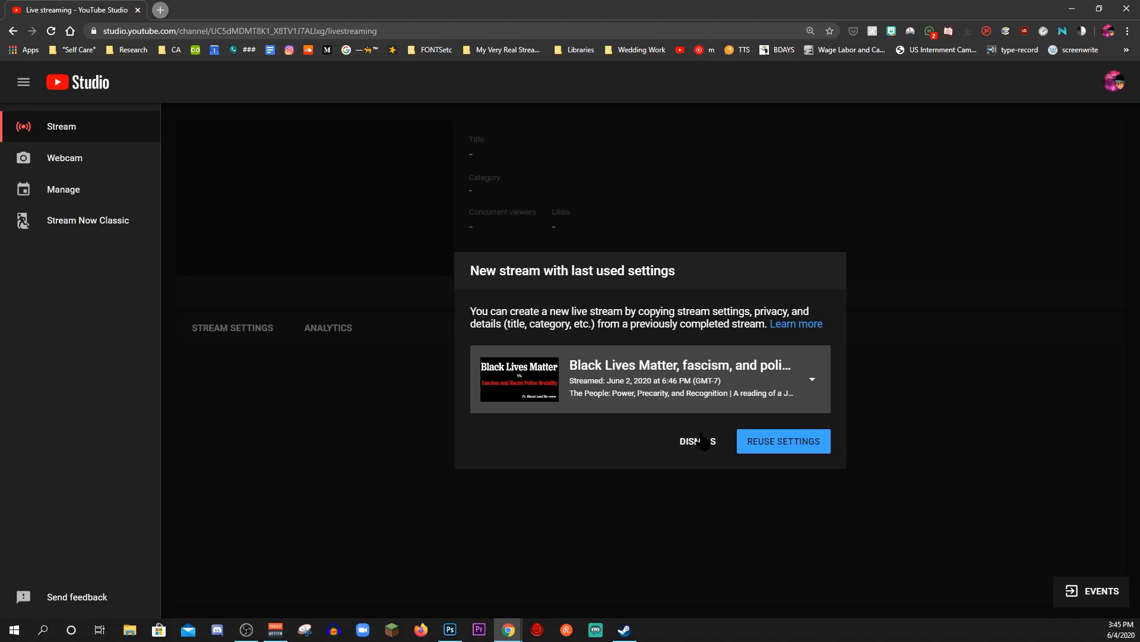
{"action": "left_click", "coordinate": [703, 440]}
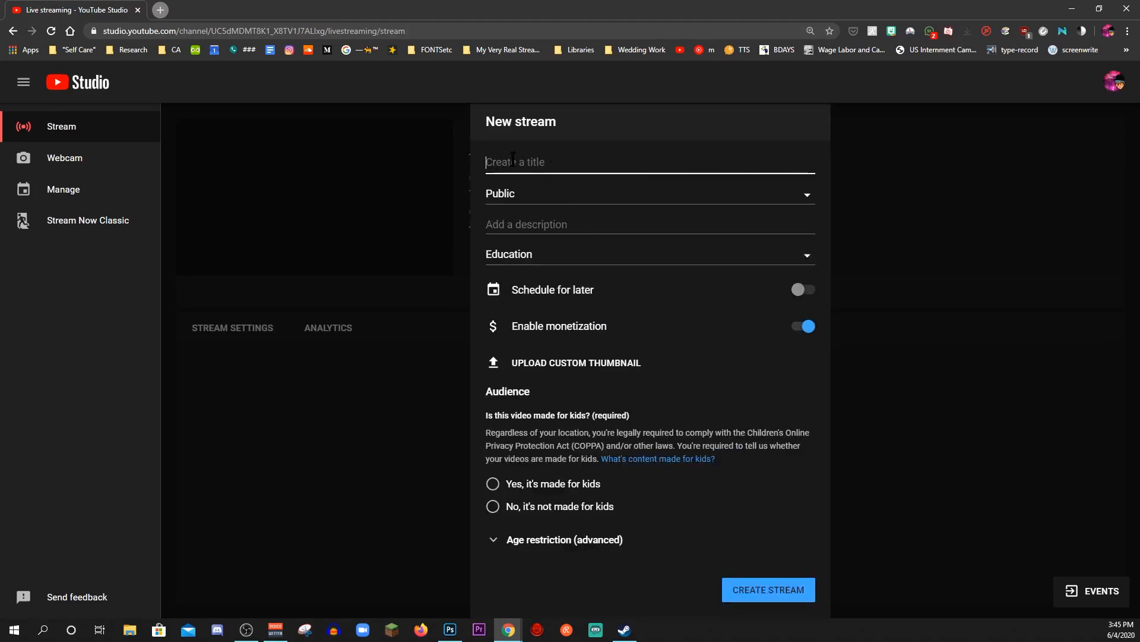
Title the new stream "Test stream: Black Panther talk" and set its visibility to Unlisted
{"action": "type", "text": "Test stream: Black Panther talk"}
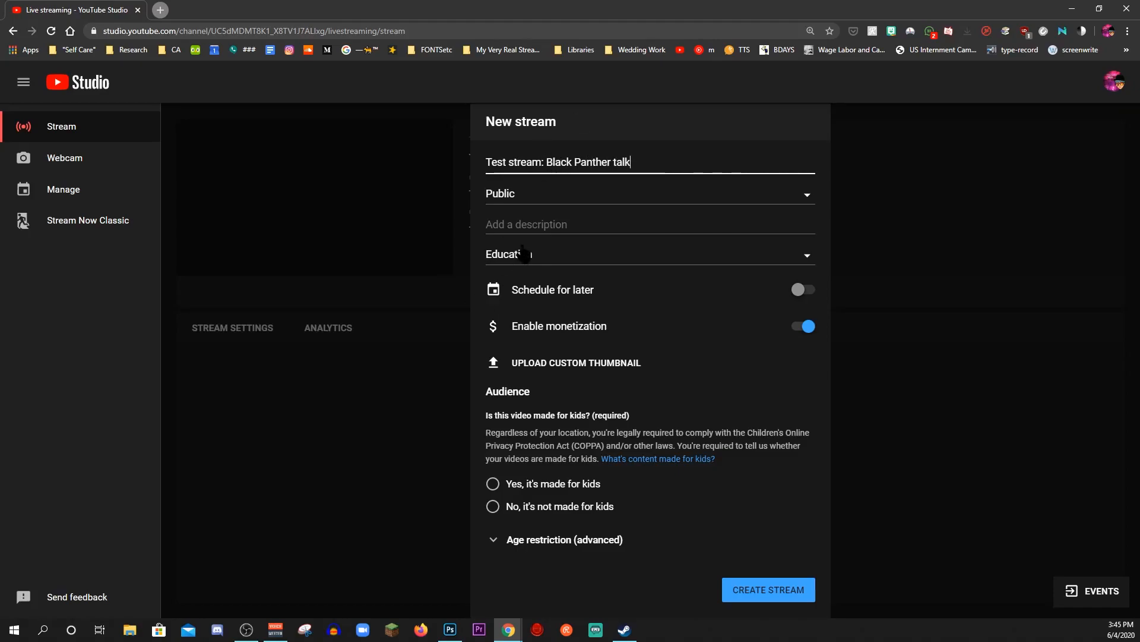
{"action": "left_click", "coordinate": [520, 193]}
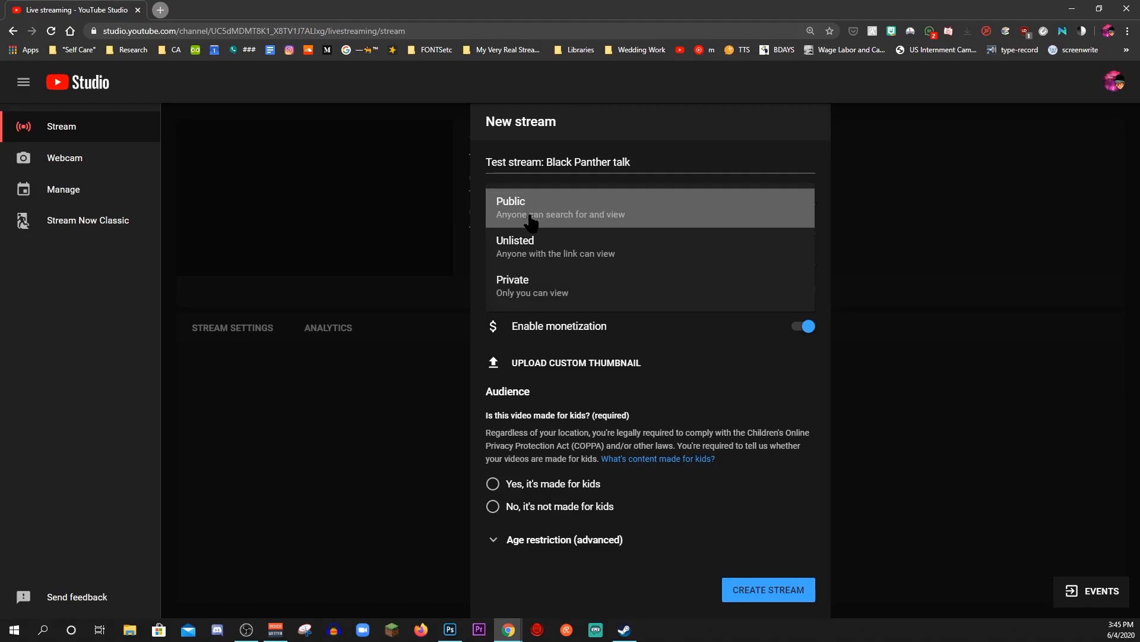
{"action": "left_click", "coordinate": [540, 245]}
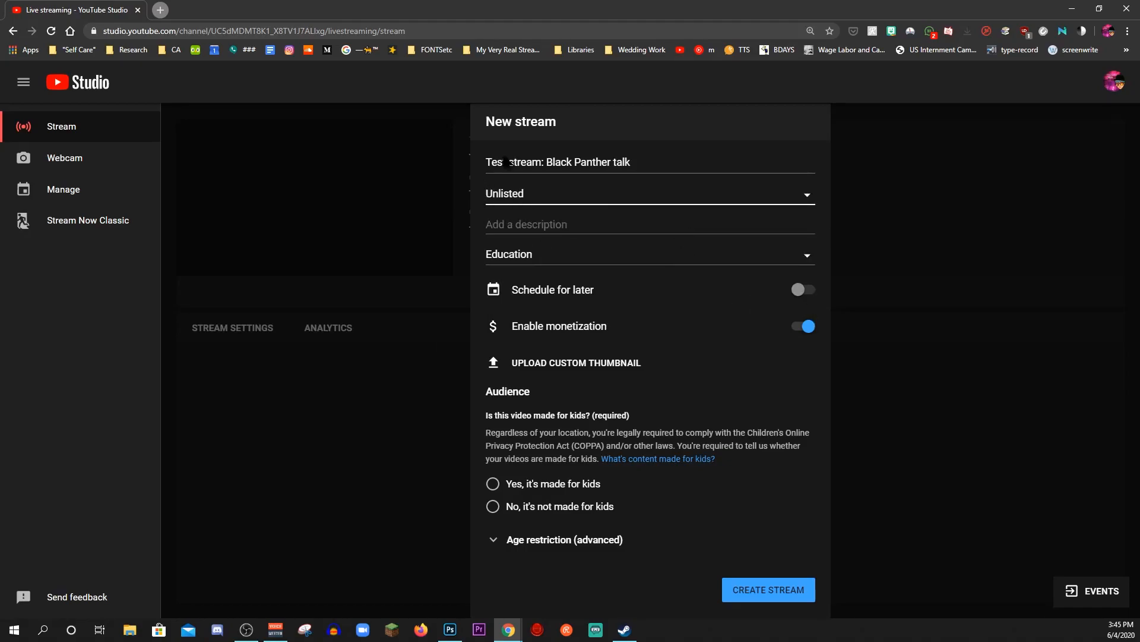
Schedule the stream for later, with a start time of 4:00 PM on Thu, Jun 4
{"action": "left_click", "coordinate": [803, 290]}
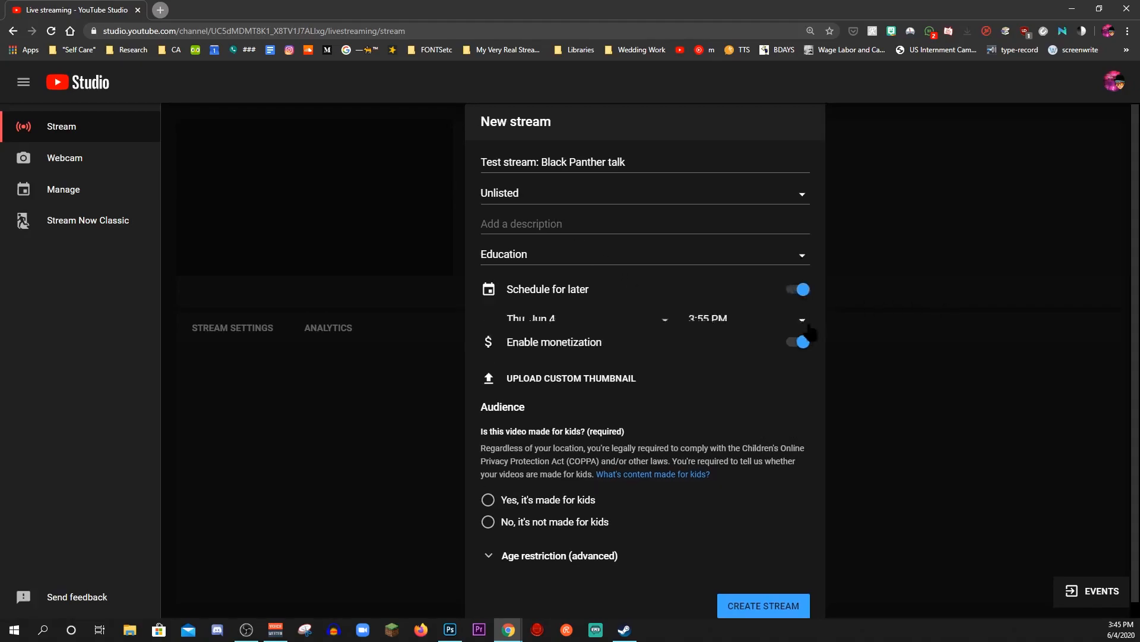
{"action": "left_click", "coordinate": [707, 327]}
{"action": "left_click", "coordinate": [731, 382]}
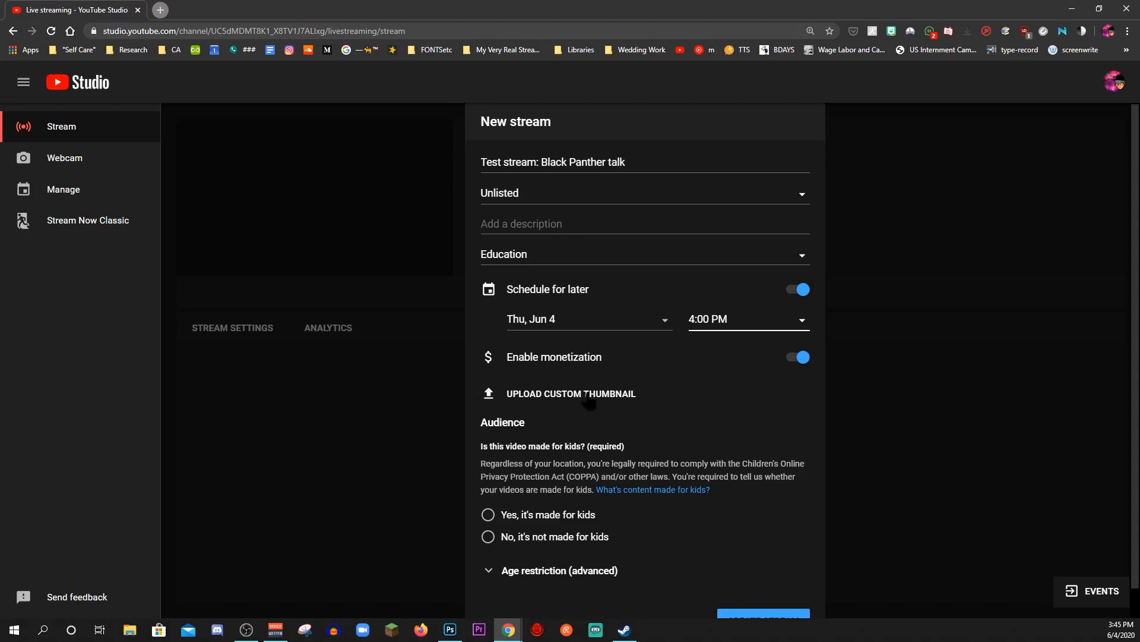
Switch to Photoshop and create a 1280 x 720 px black document named "test stream and black panther talk"
{"action": "left_click", "coordinate": [450, 629]}
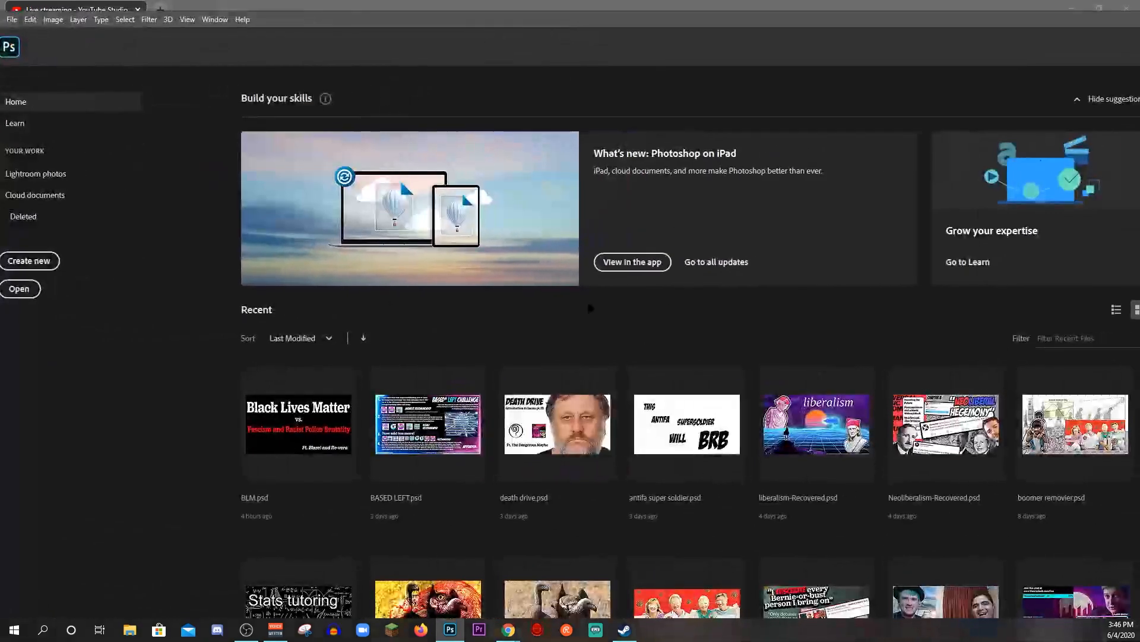
{"action": "key", "text": "ctrl+n"}
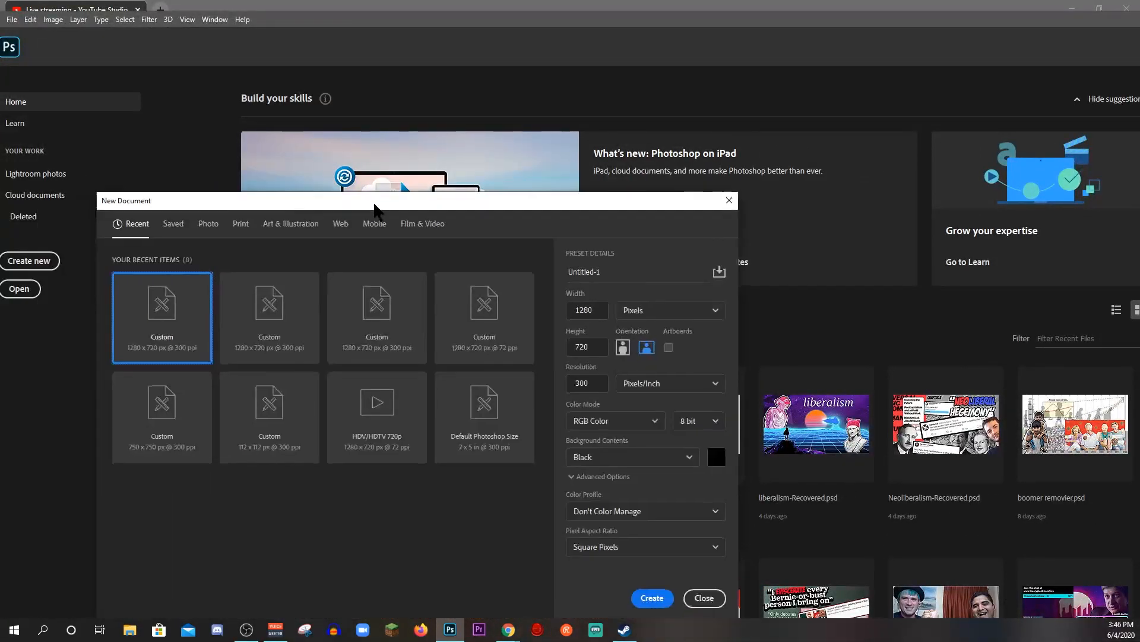
{"action": "left_click", "coordinate": [719, 178]}
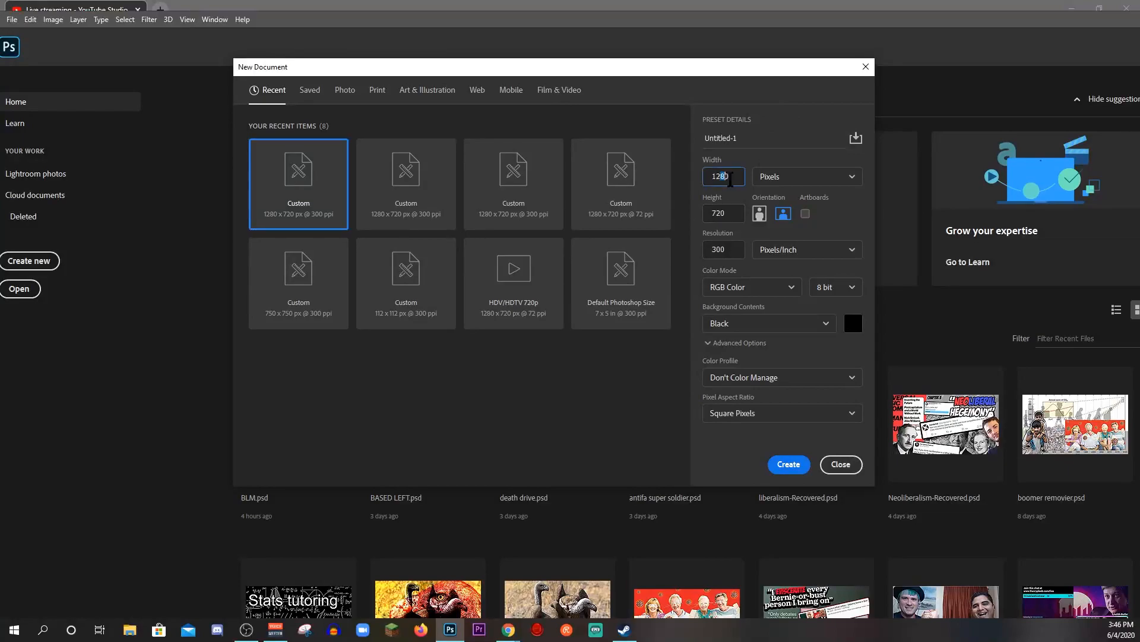
{"action": "left_click", "coordinate": [710, 213]}
{"action": "left_click", "coordinate": [704, 138]}
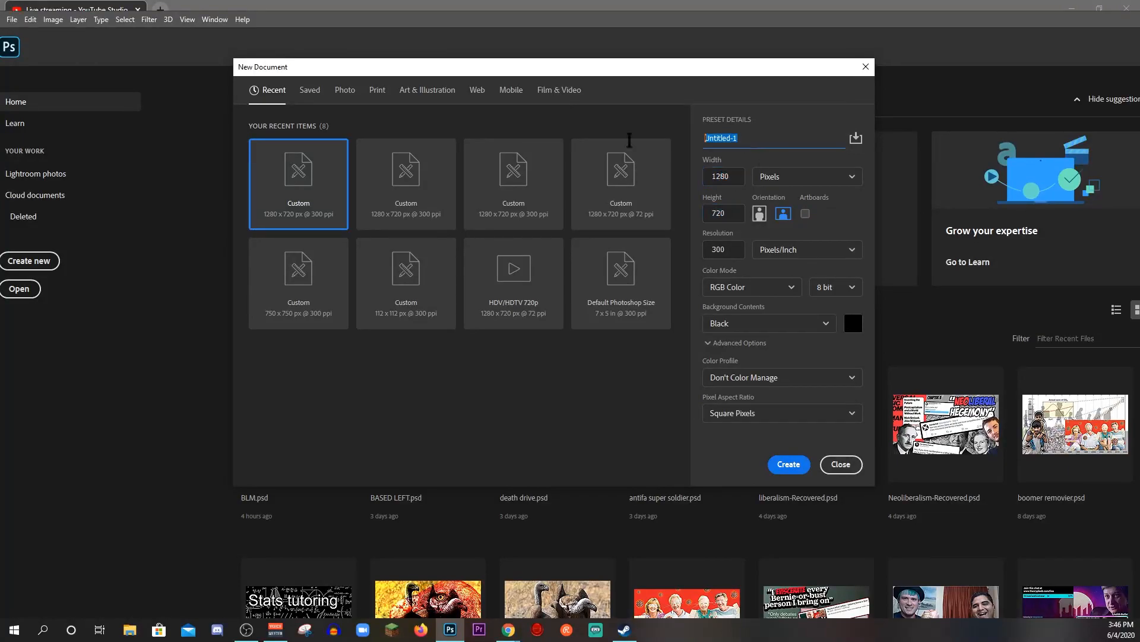
{"action": "type", "text": "tes"}
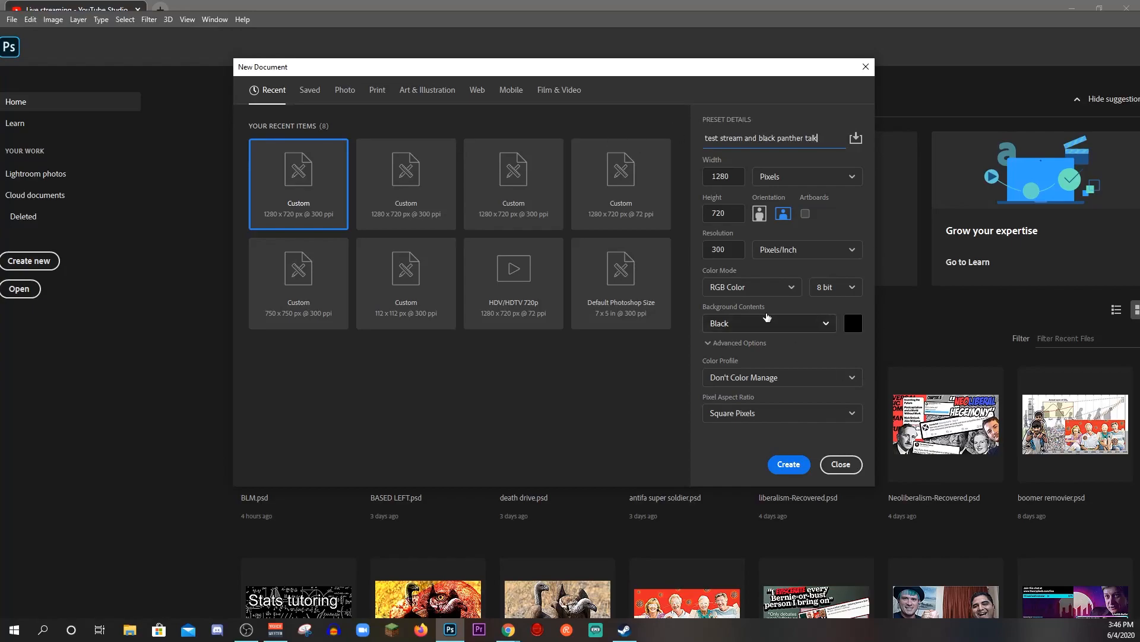
{"action": "left_click", "coordinate": [795, 466]}
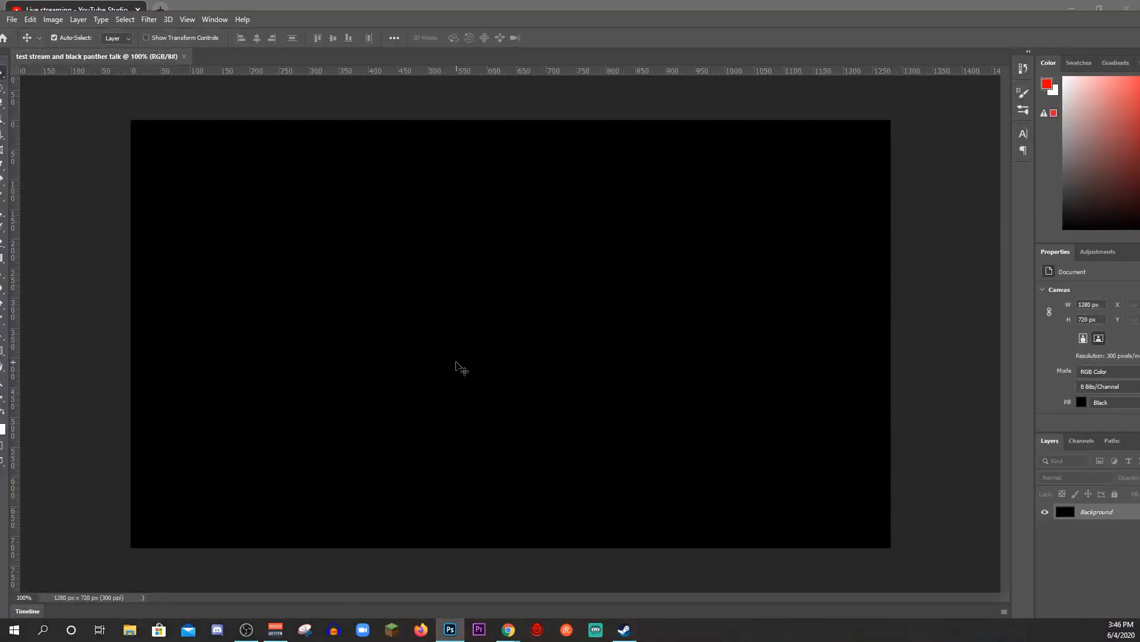
Add a large text box across the canvas containing "TEST STREAM"
{"action": "left_click_drag", "start_coordinate": [349, 22], "coordinate": [325, 19]}
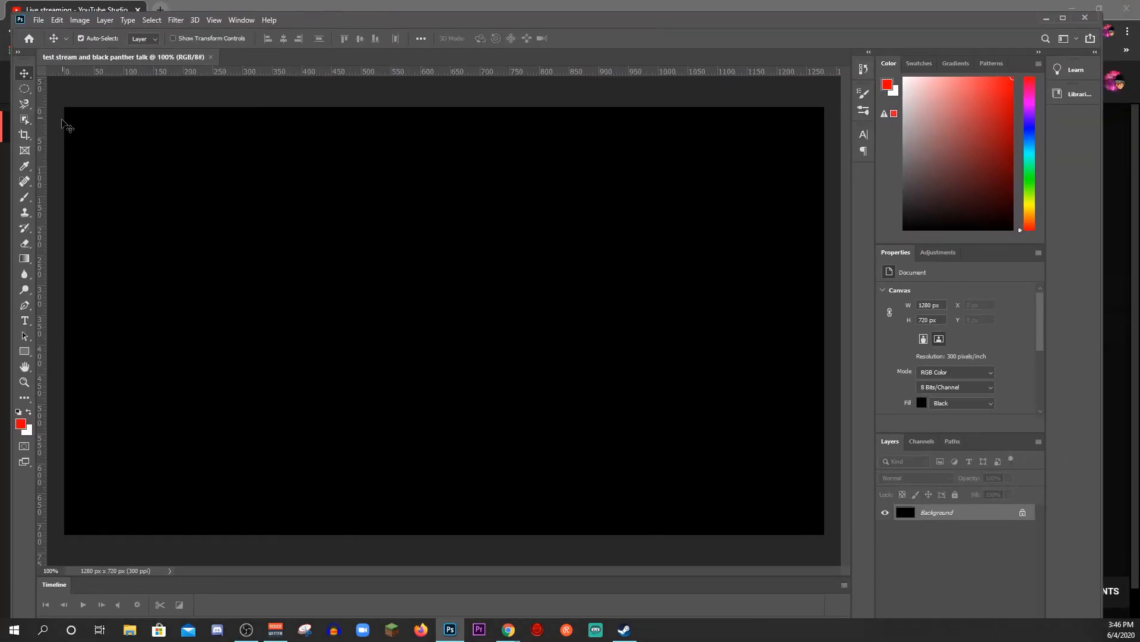
{"action": "left_click", "coordinate": [23, 321]}
{"action": "left_click_drag", "start_coordinate": [152, 162], "coordinate": [714, 471]}
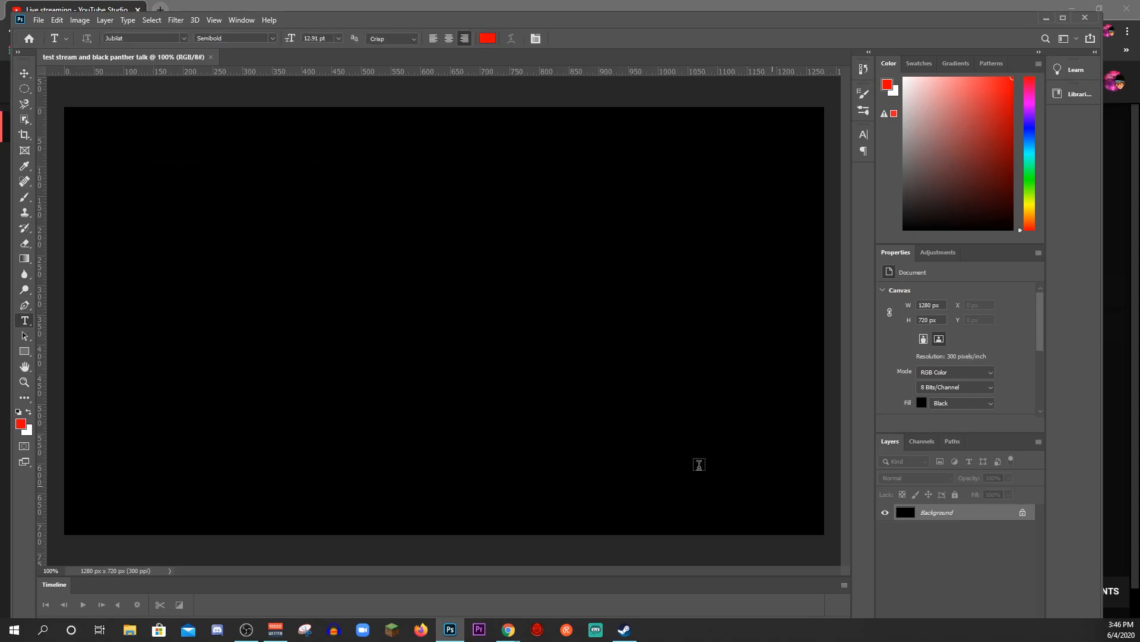
{"action": "type", "text": "TEST STREAM"}
Recolor the entire TEST STREAM text white and enlarge its font to about 24 pt
{"action": "key", "text": "ctrl+a"}
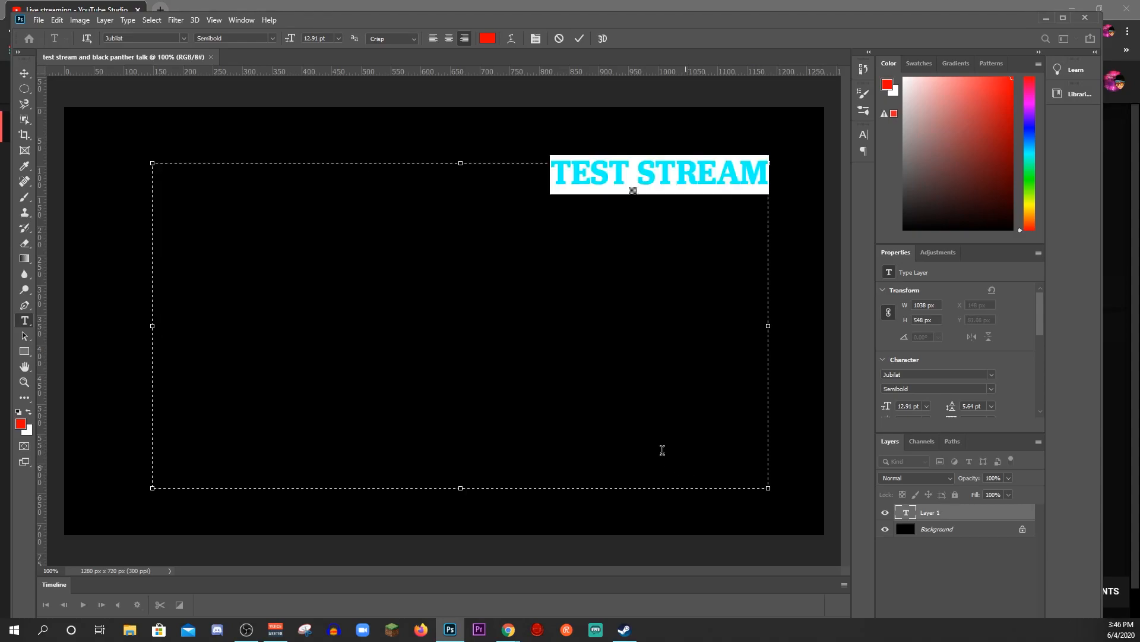
{"action": "left_click_drag", "start_coordinate": [928, 141], "coordinate": [790, 8]}
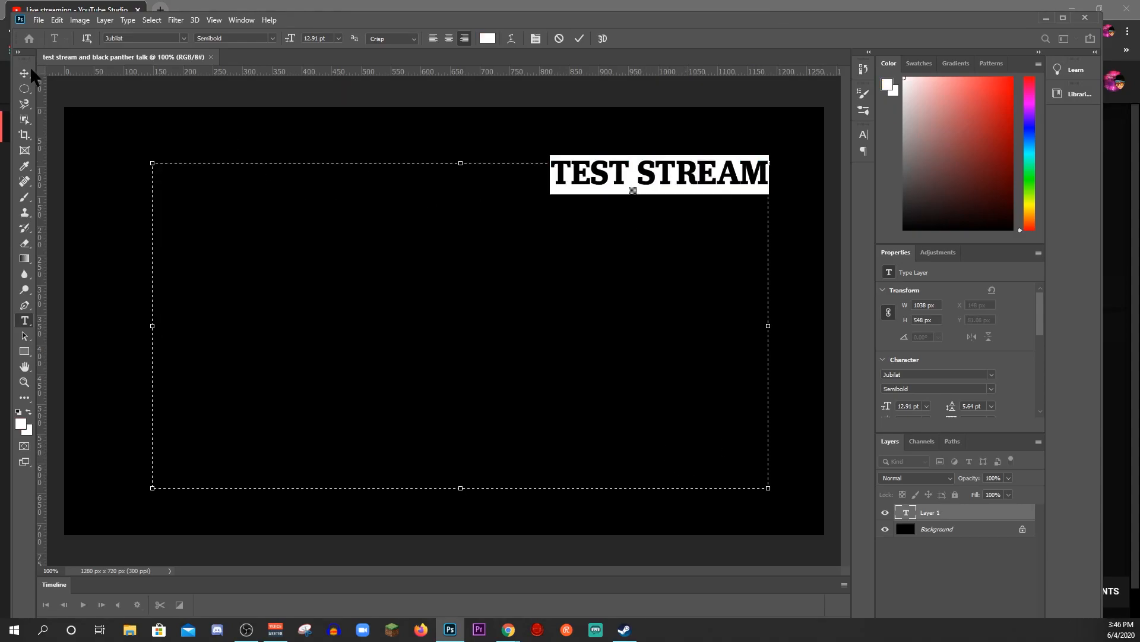
{"action": "mouse_move", "coordinate": [291, 40]}
{"action": "left_mouse_down"}
{"action": "mouse_move", "coordinate": [320, 50]}
{"action": "mouse_move", "coordinate": [296, 59]}
{"action": "left_mouse_up"}
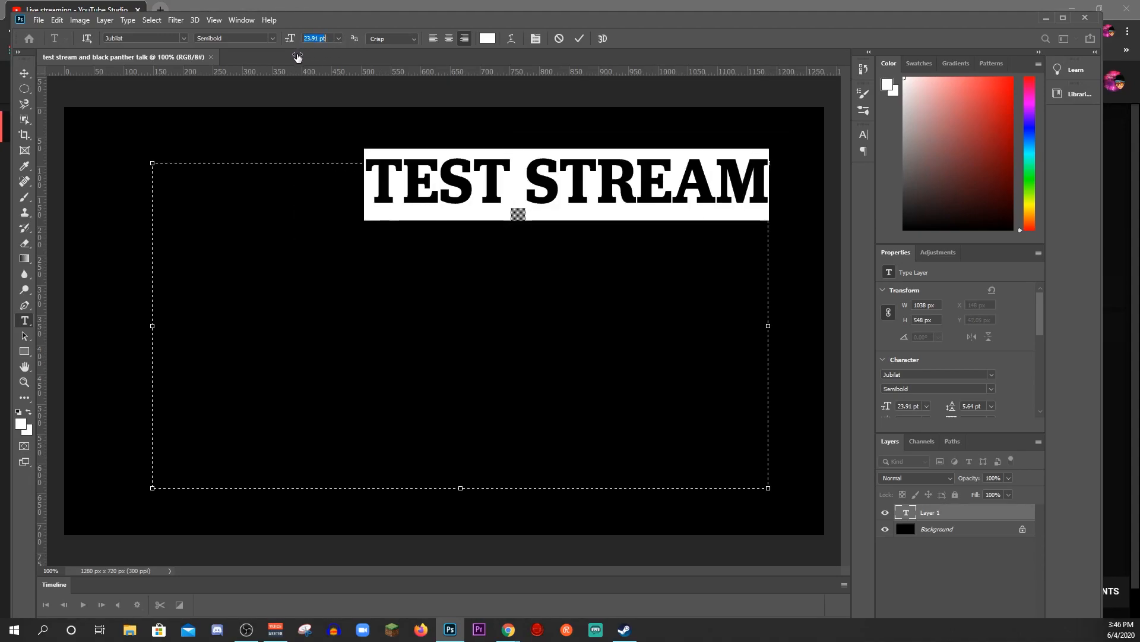
Scale the TEST STREAM text to about 42 pt and position it across the upper part of the canvas
{"action": "left_click", "coordinate": [25, 73]}
{"action": "left_click_drag", "start_coordinate": [481, 187], "coordinate": [234, 202]}
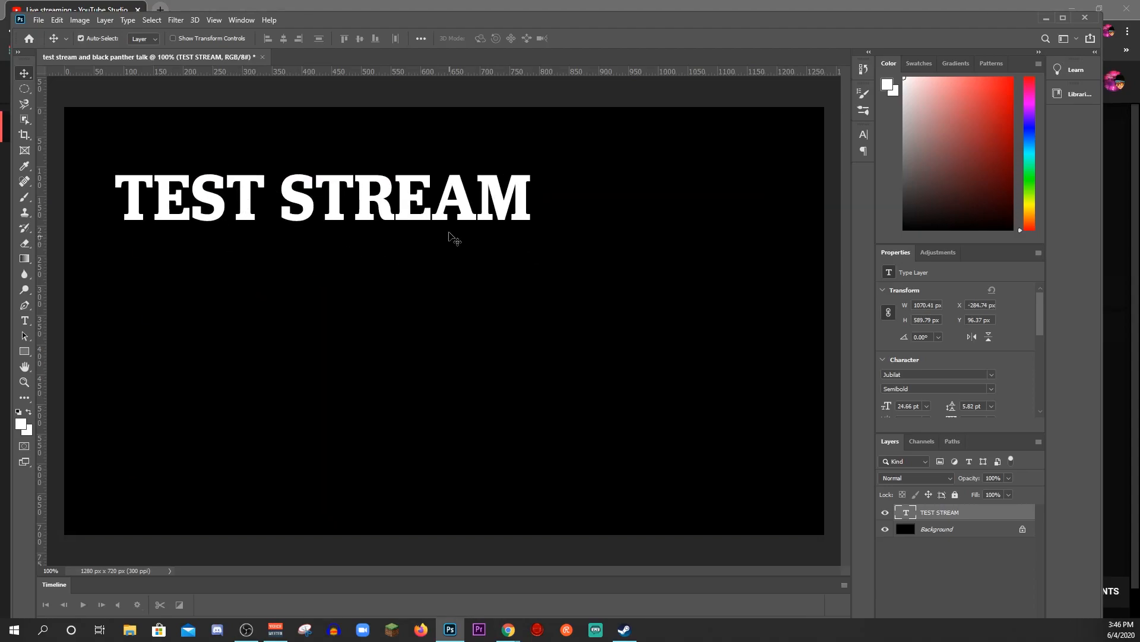
{"action": "left_click_drag", "start_coordinate": [446, 202], "coordinate": [458, 224]}
{"action": "key", "text": "ctrl+t"}
{"action": "left_click_drag", "start_coordinate": [541, 359], "coordinate": [759, 359]}
{"action": "left_click_drag", "start_coordinate": [536, 190], "coordinate": [550, 342]}
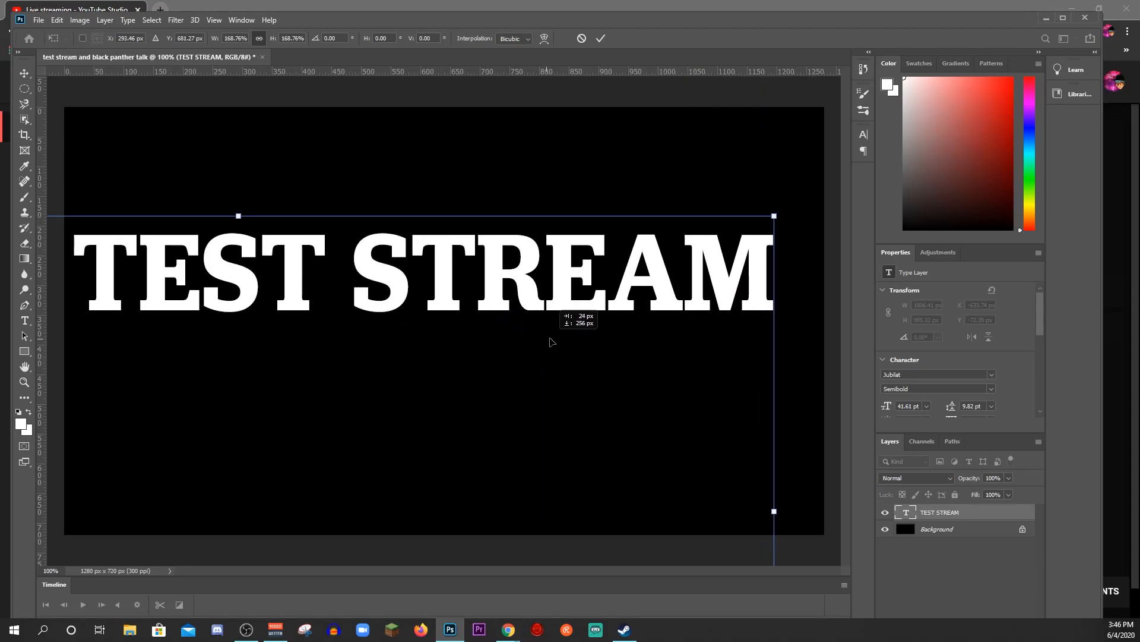
{"action": "key", "text": "Return"}
{"action": "left_click_drag", "start_coordinate": [308, 297], "coordinate": [329, 241]}
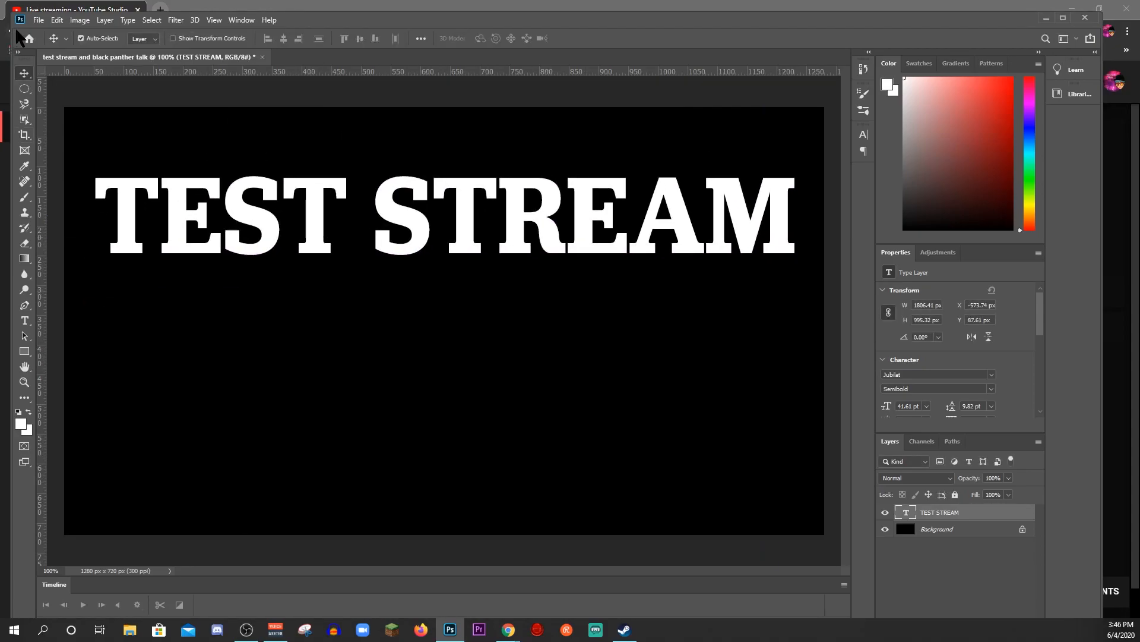
Try to export the TEST STREAM thumbnail image with Export As
{"action": "left_click", "coordinate": [38, 20]}
{"action": "mouse_move", "coordinate": [65, 193]}
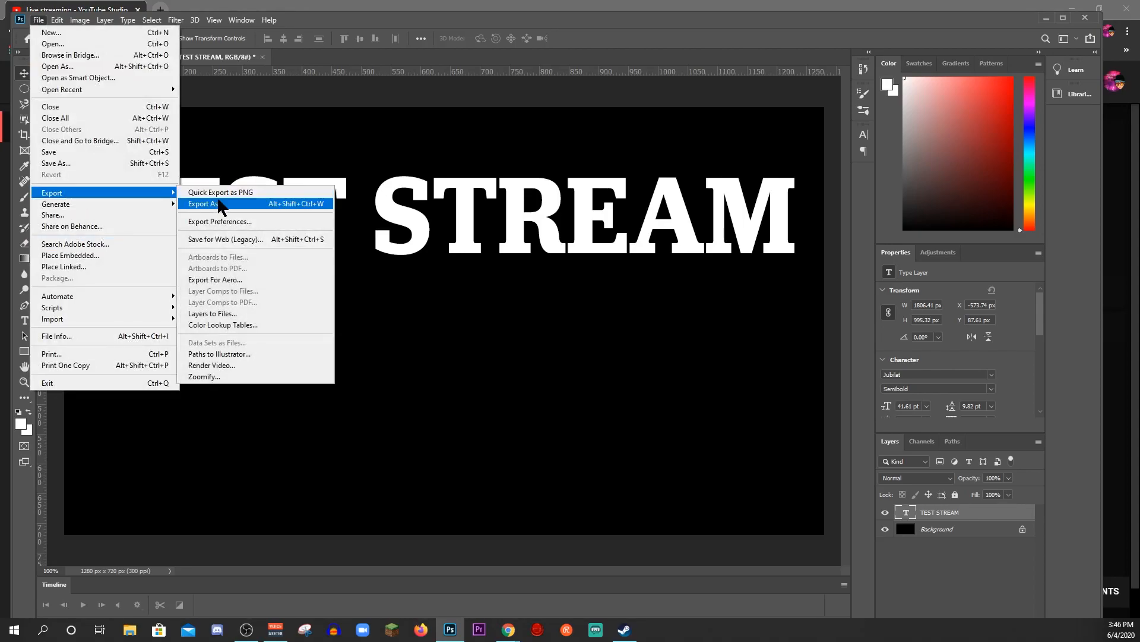
{"action": "left_click", "coordinate": [218, 205]}
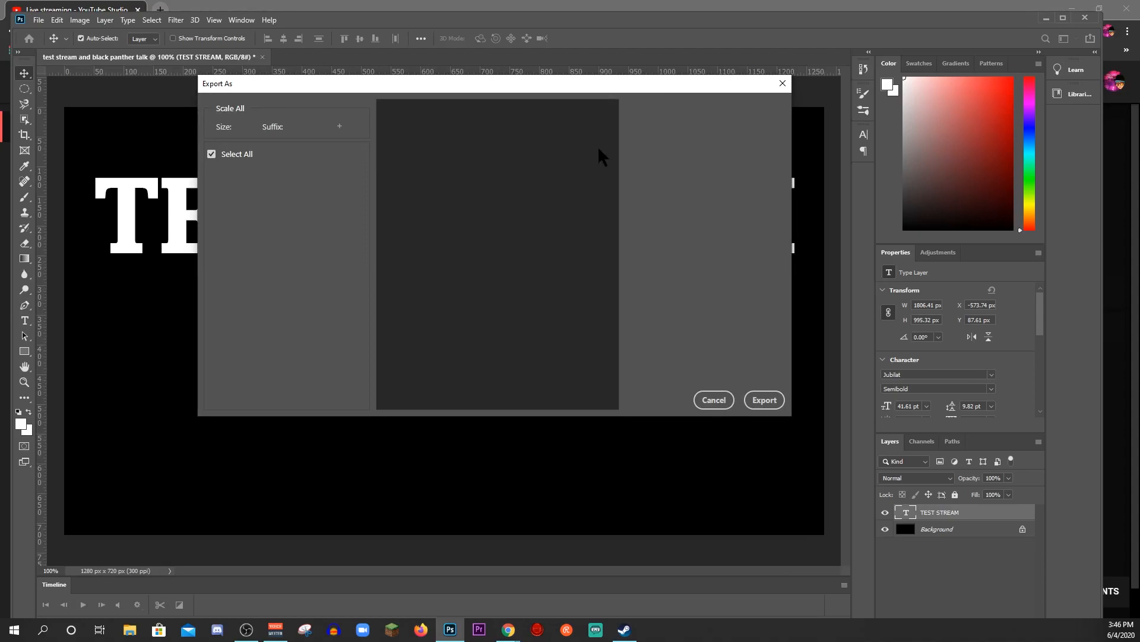
{"action": "left_click", "coordinate": [772, 402]}
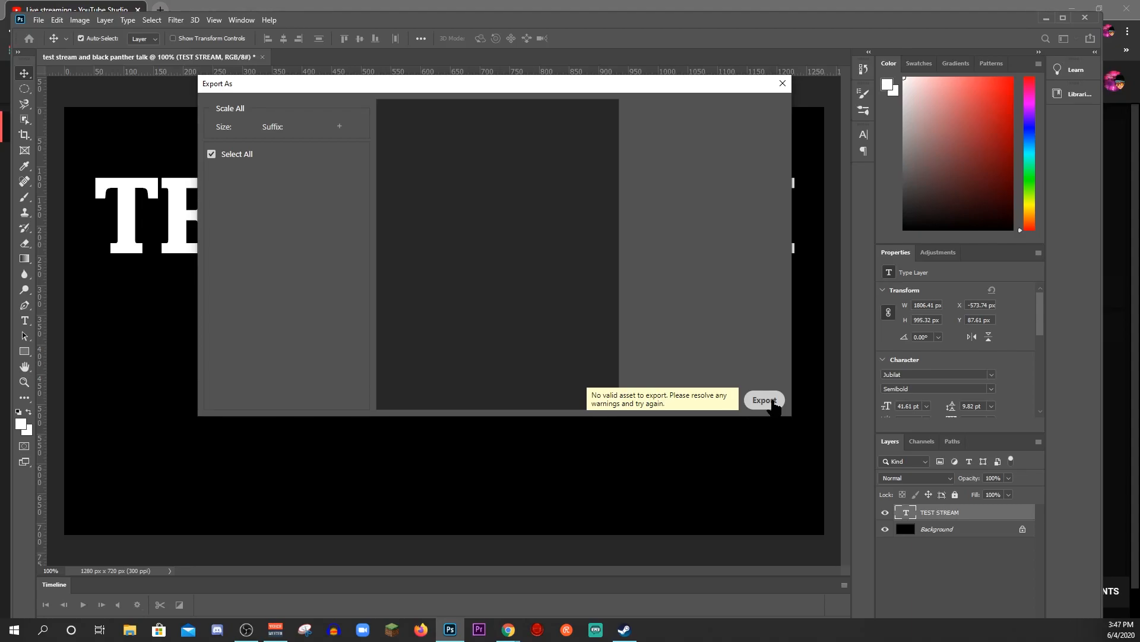
{"action": "left_click", "coordinate": [773, 401]}
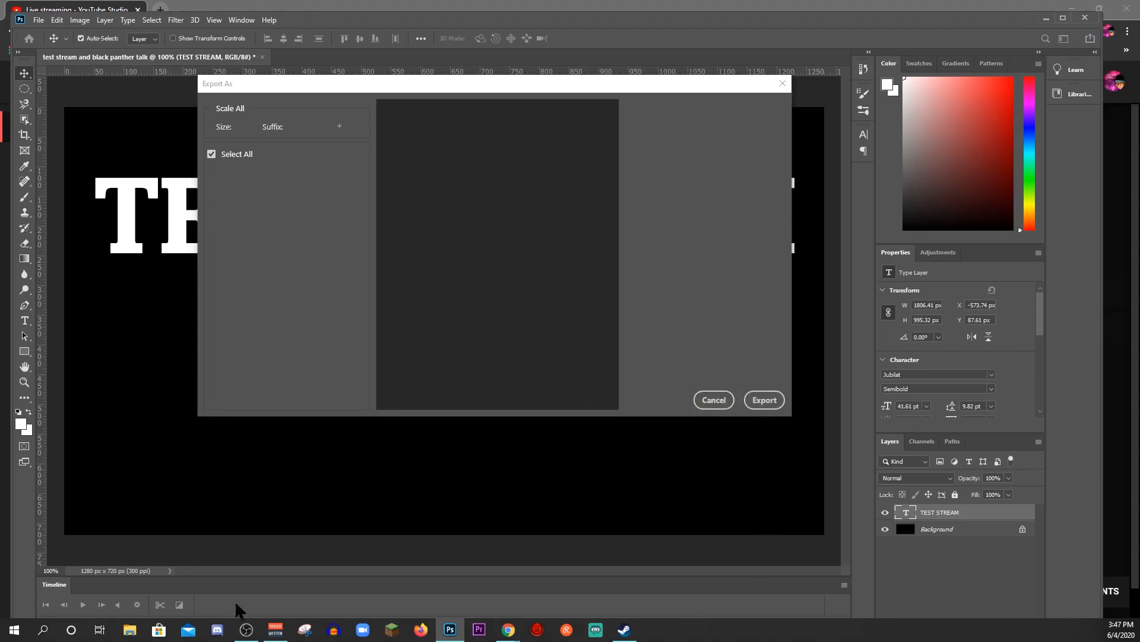
Switch to Discord and examine the forum announcement in the Red Republican's general channel, checking its date against the system calendar
{"action": "left_click", "coordinate": [218, 630]}
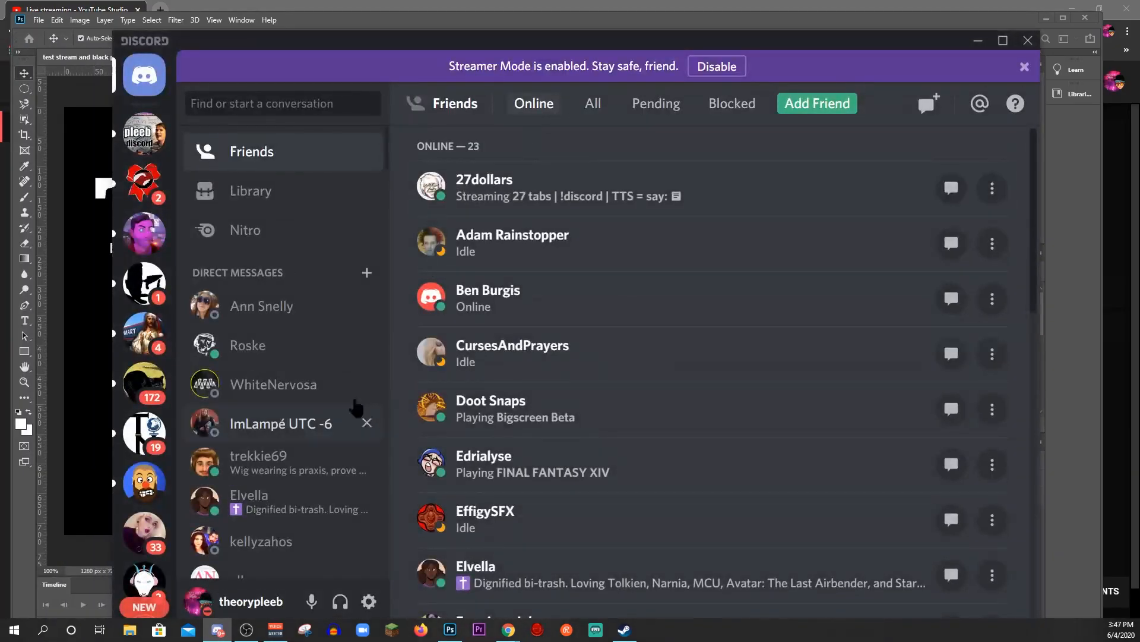
{"action": "left_click", "coordinate": [142, 181]}
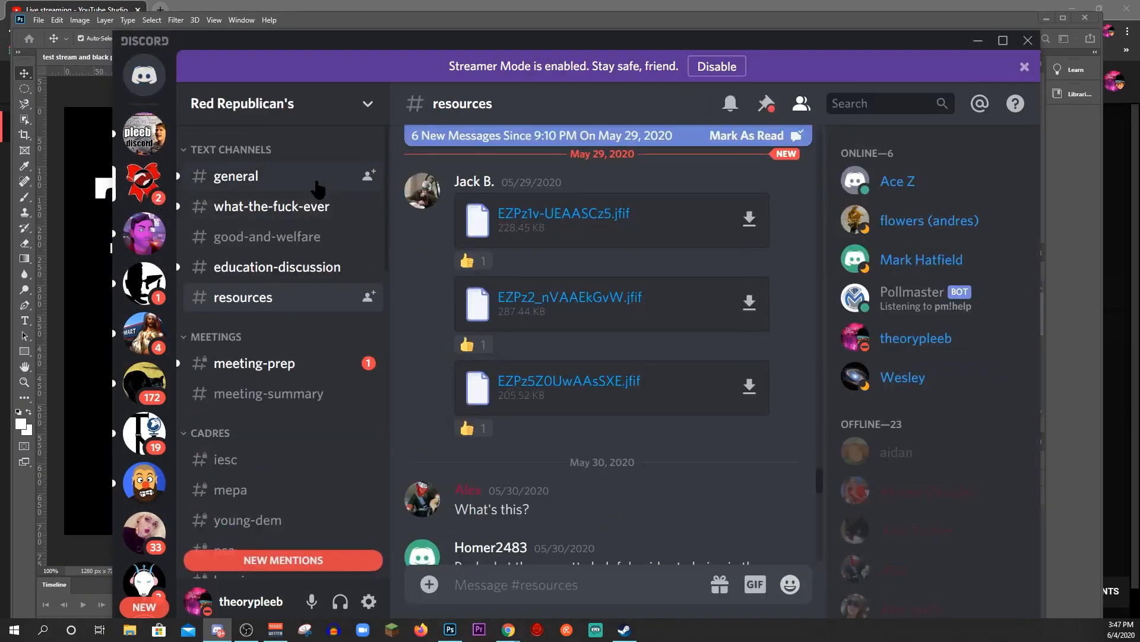
{"action": "left_click", "coordinate": [356, 176]}
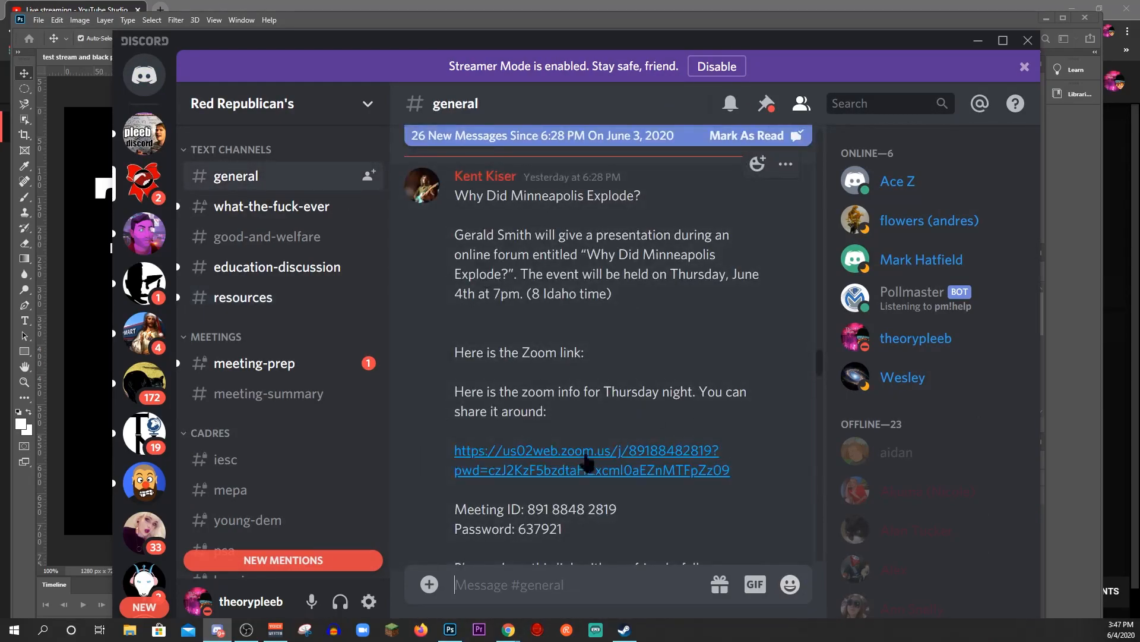
{"action": "left_click_drag", "start_coordinate": [604, 393], "coordinate": [678, 397]}
{"action": "left_click", "coordinate": [742, 398]}
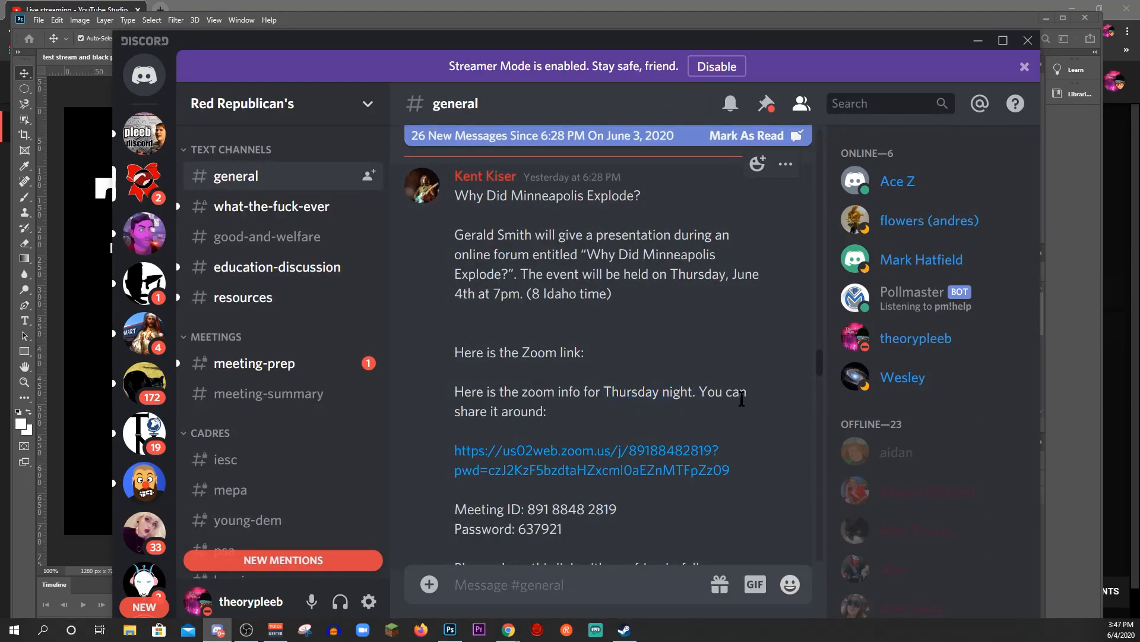
{"action": "left_click", "coordinate": [1121, 630]}
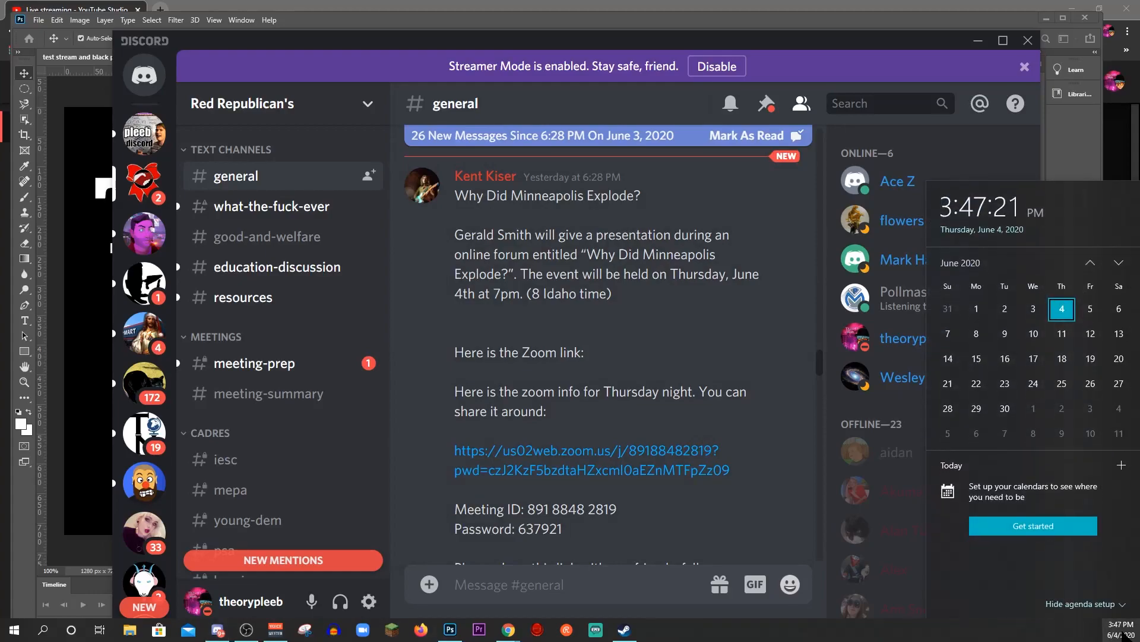
Launch Zoom Meetings from the link in the Discord forum announcement and return to the YouTube Studio stream page
{"action": "left_click", "coordinate": [1120, 629]}
{"action": "left_click", "coordinate": [558, 458]}
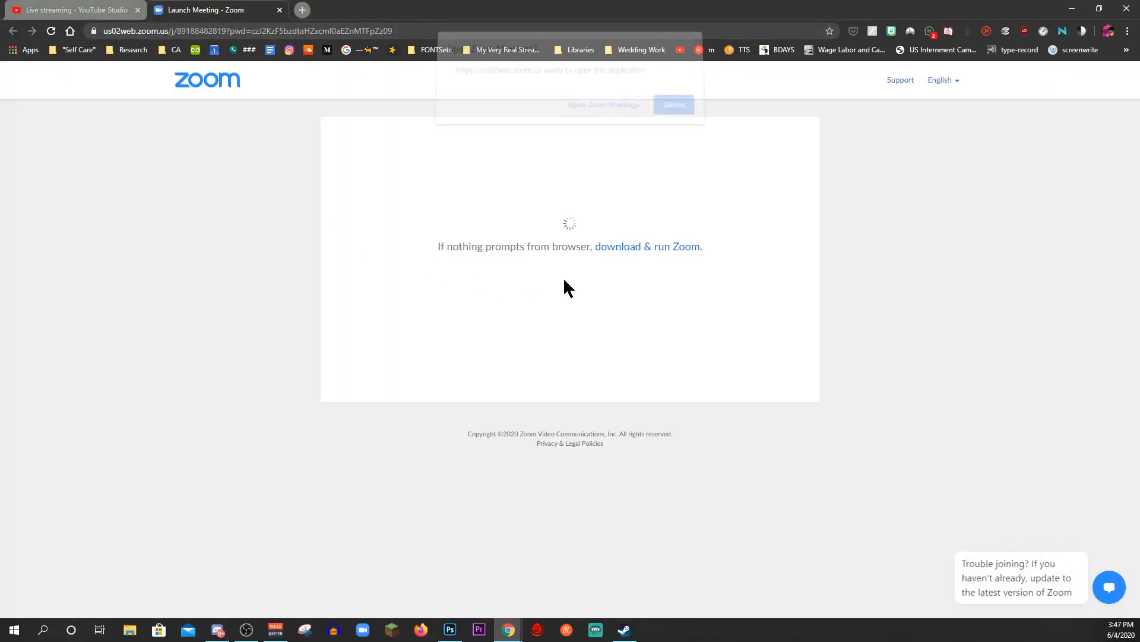
{"action": "left_click", "coordinate": [588, 112]}
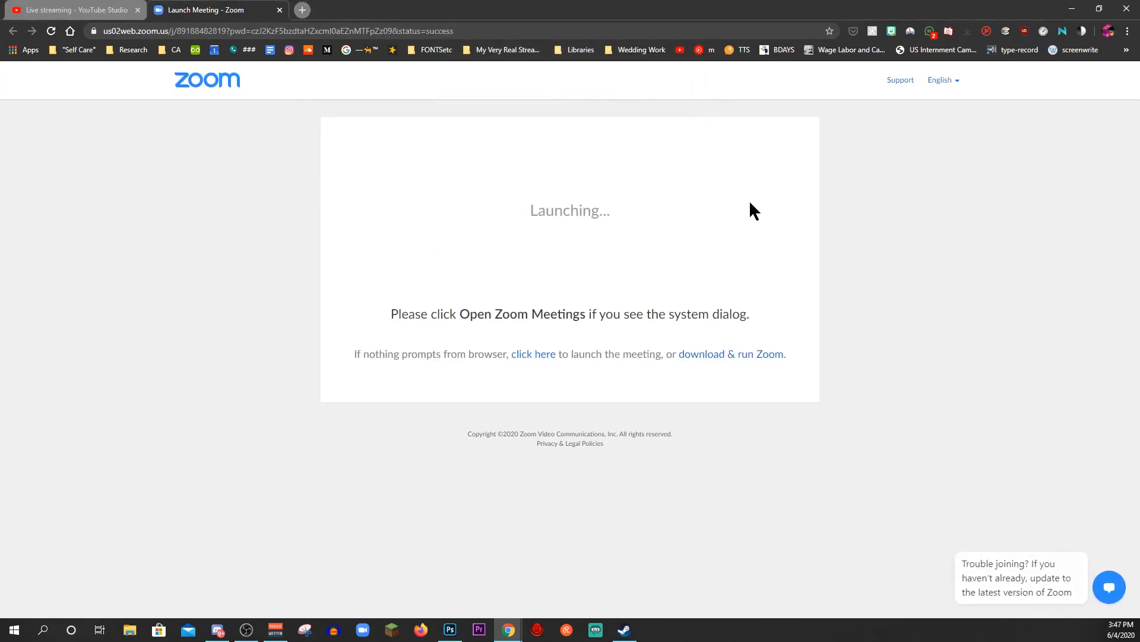
{"action": "left_click", "coordinate": [521, 9]}
{"action": "left_click", "coordinate": [24, 11]}
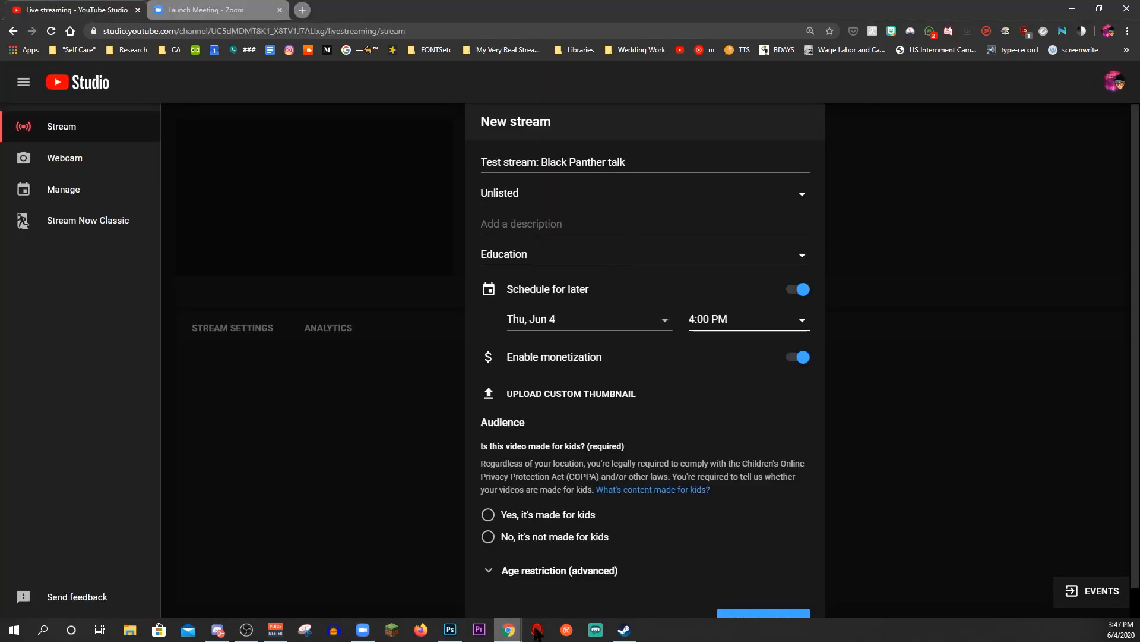
Switch to Photoshop, retry exporting the TEST STREAM thumbnail with Export As, and cancel the export
{"action": "left_click", "coordinate": [451, 630]}
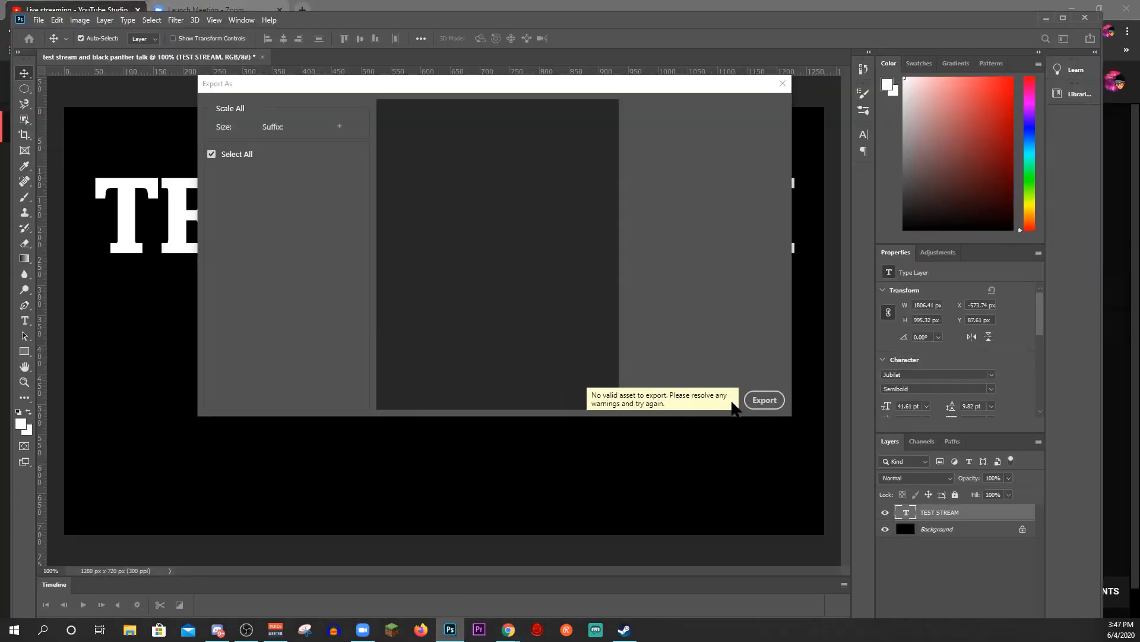
{"action": "left_click", "coordinate": [714, 400]}
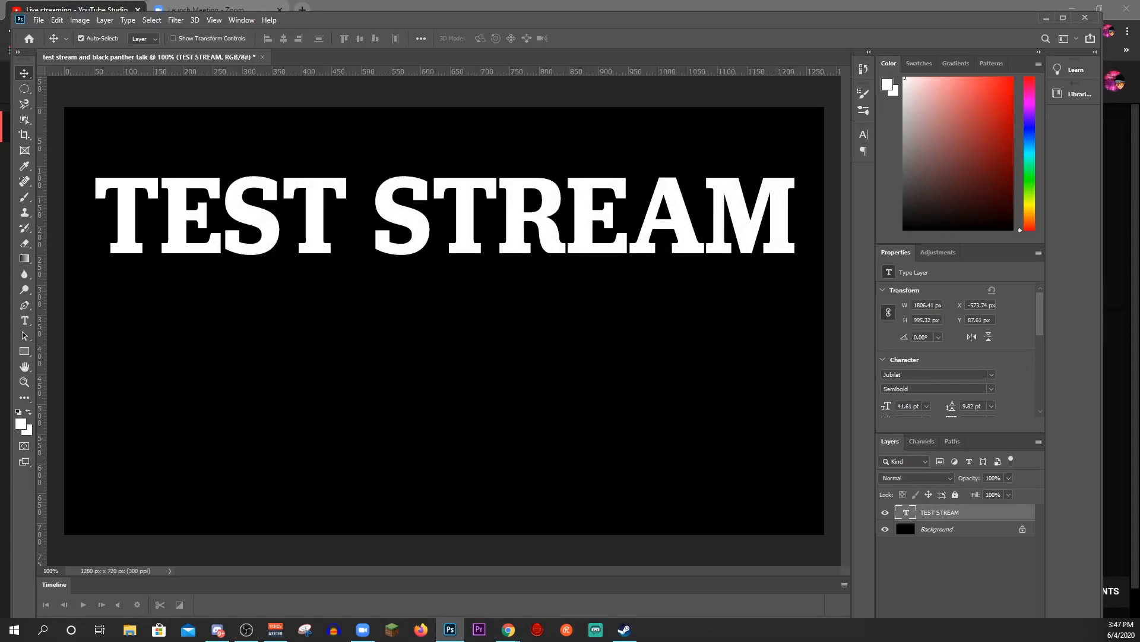
{"action": "left_click", "coordinate": [20, 20]}
{"action": "left_click", "coordinate": [38, 19]}
{"action": "mouse_move", "coordinate": [59, 192]}
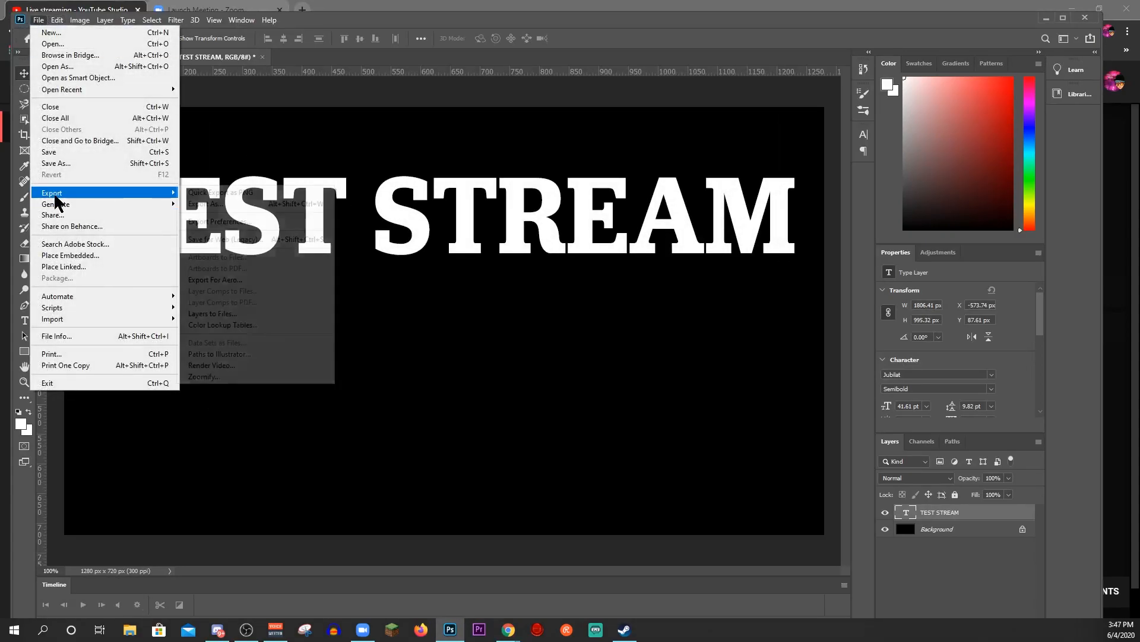
{"action": "left_click", "coordinate": [249, 206]}
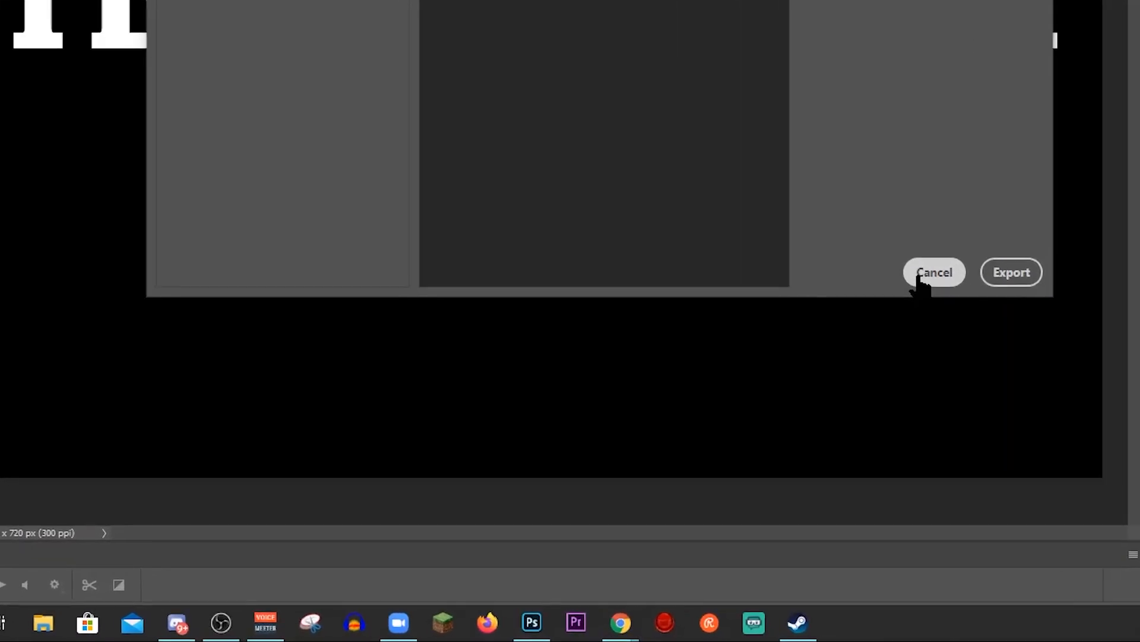
{"action": "left_click", "coordinate": [929, 274]}
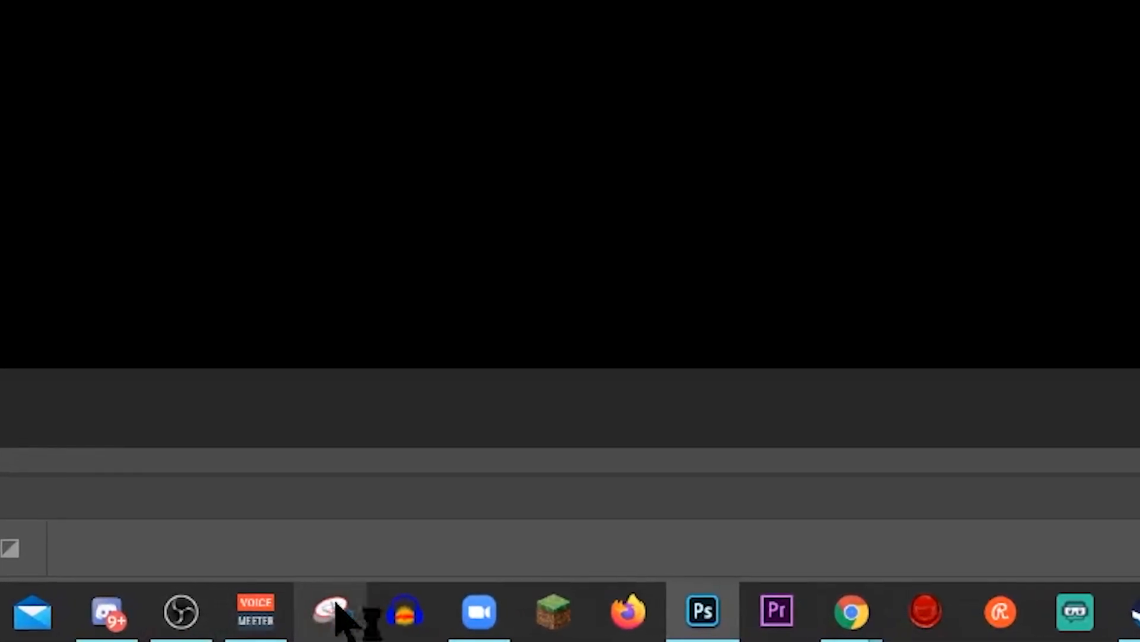
Capture the whole TEST STREAM canvas with Snipping Tool and save the snip as a PNG named test stream thumb nail
{"action": "left_click", "coordinate": [331, 613]}
{"action": "left_click", "coordinate": [122, 134]}
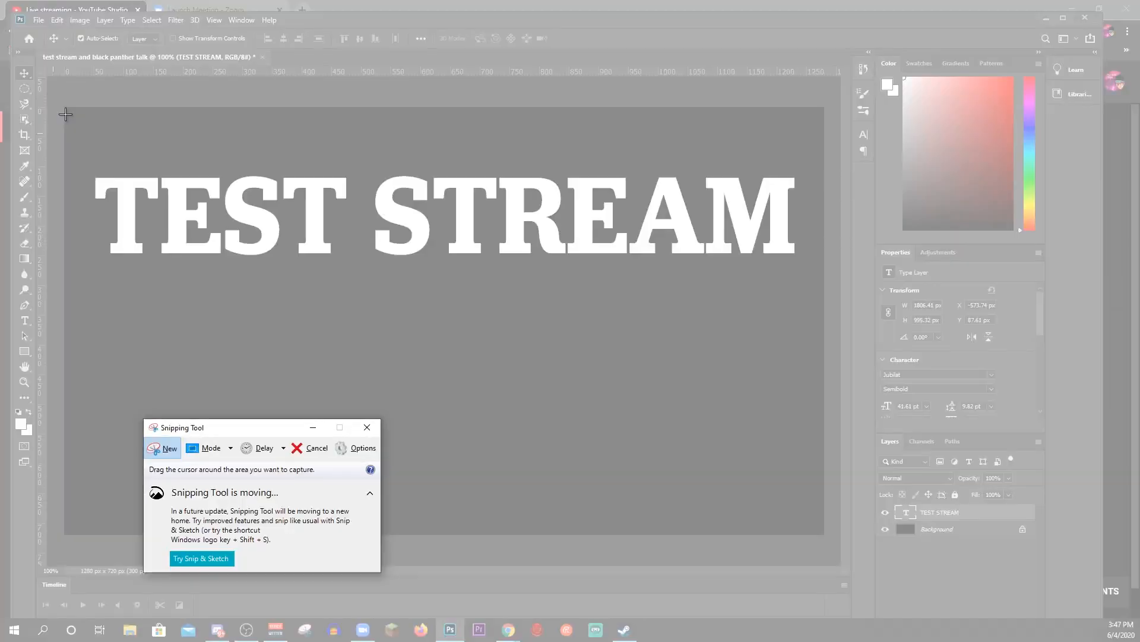
{"action": "left_click_drag", "start_coordinate": [62, 106], "coordinate": [827, 538]}
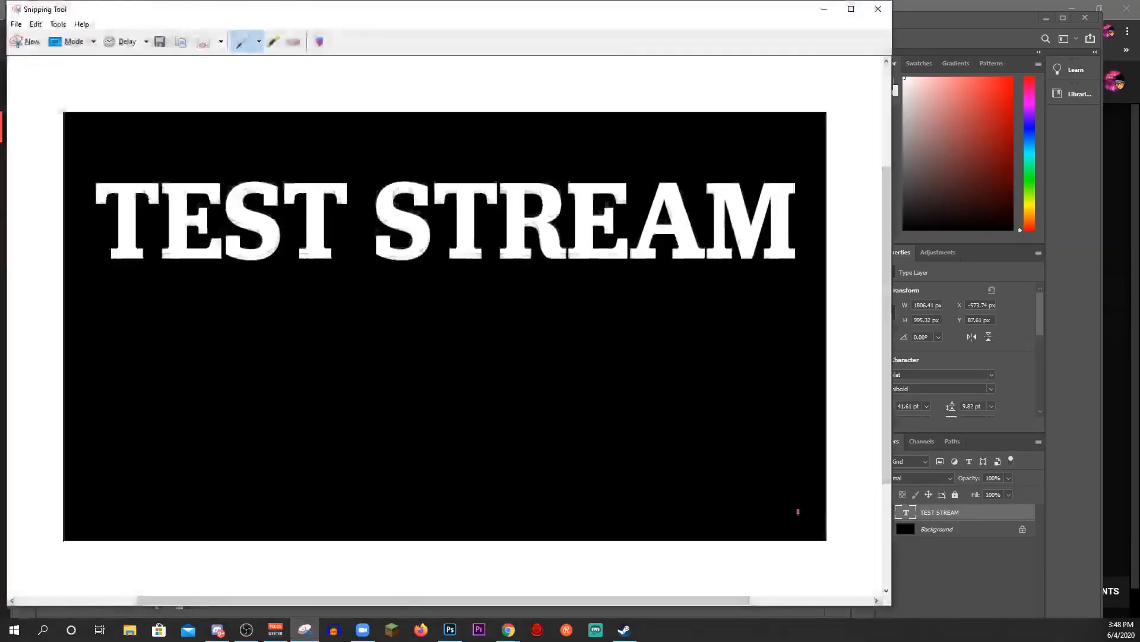
{"action": "left_click", "coordinate": [157, 45]}
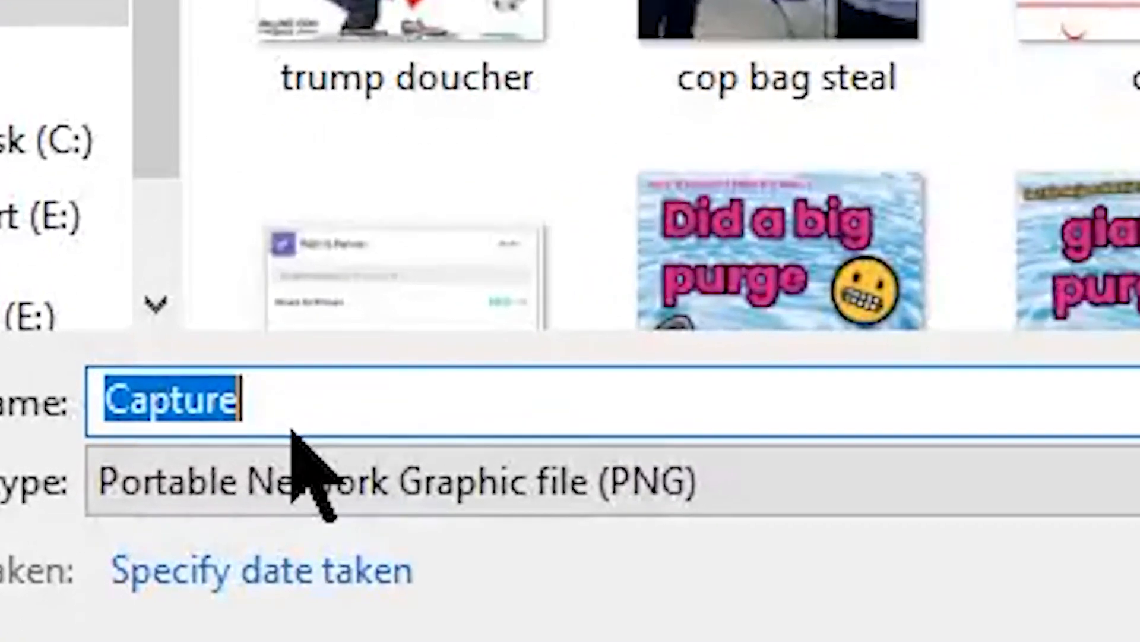
{"action": "type", "text": "test stream thumb"}
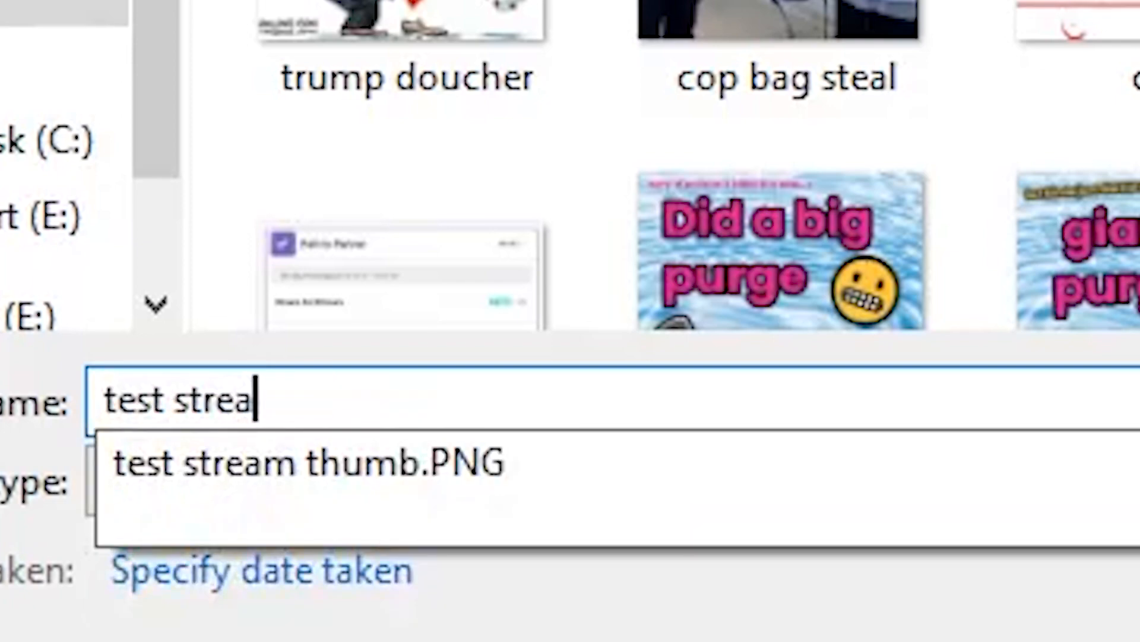
{"action": "type", "text": " nail"}
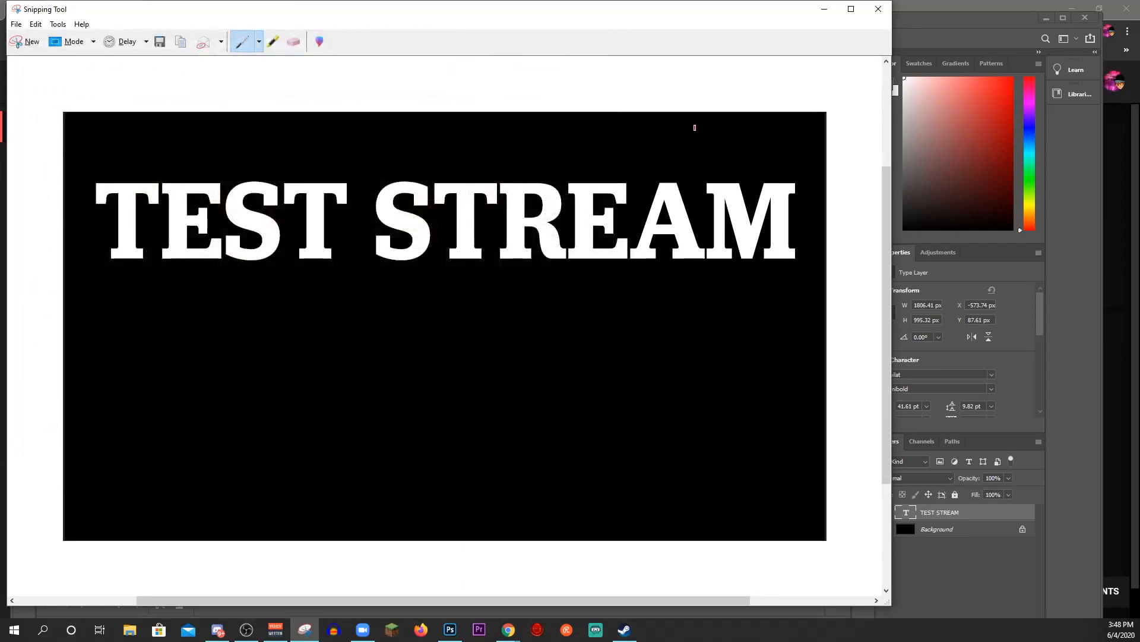
{"action": "left_click", "coordinate": [879, 10]}
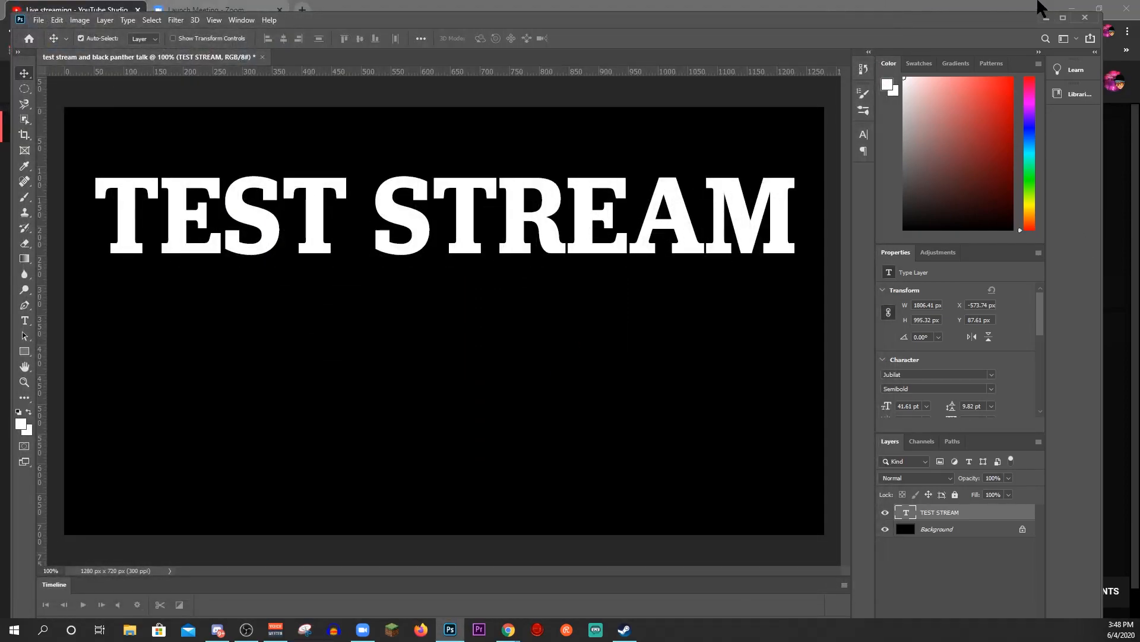
Switch back to YouTube Studio and upload the saved TEST STREAM image as the new stream's custom thumbnail
{"action": "left_click", "coordinate": [1046, 17]}
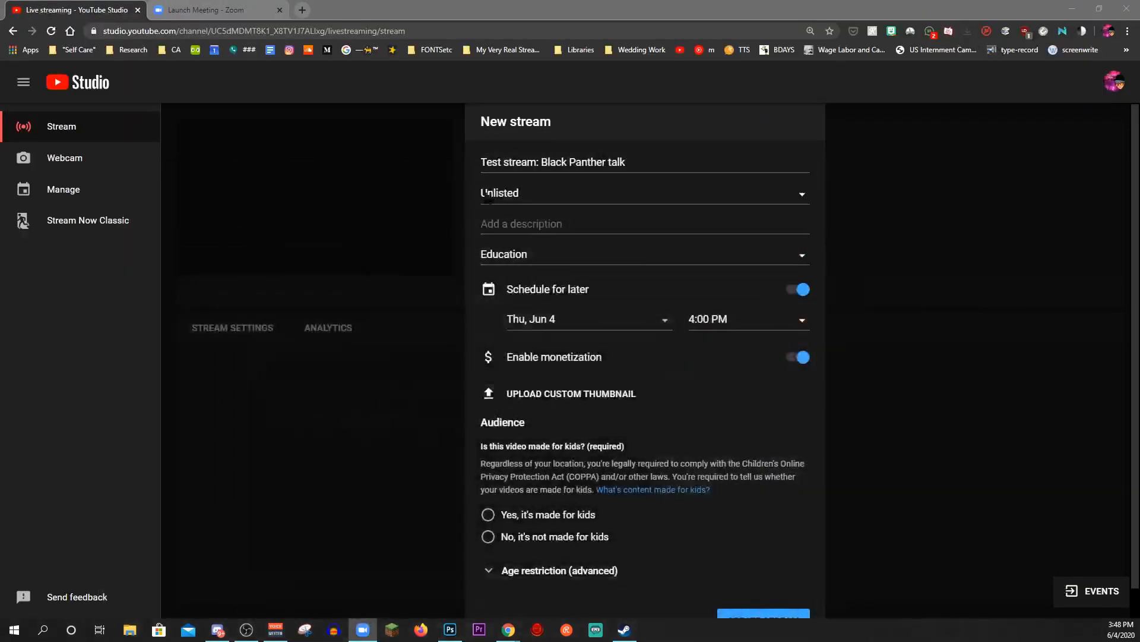
{"action": "left_click", "coordinate": [519, 397]}
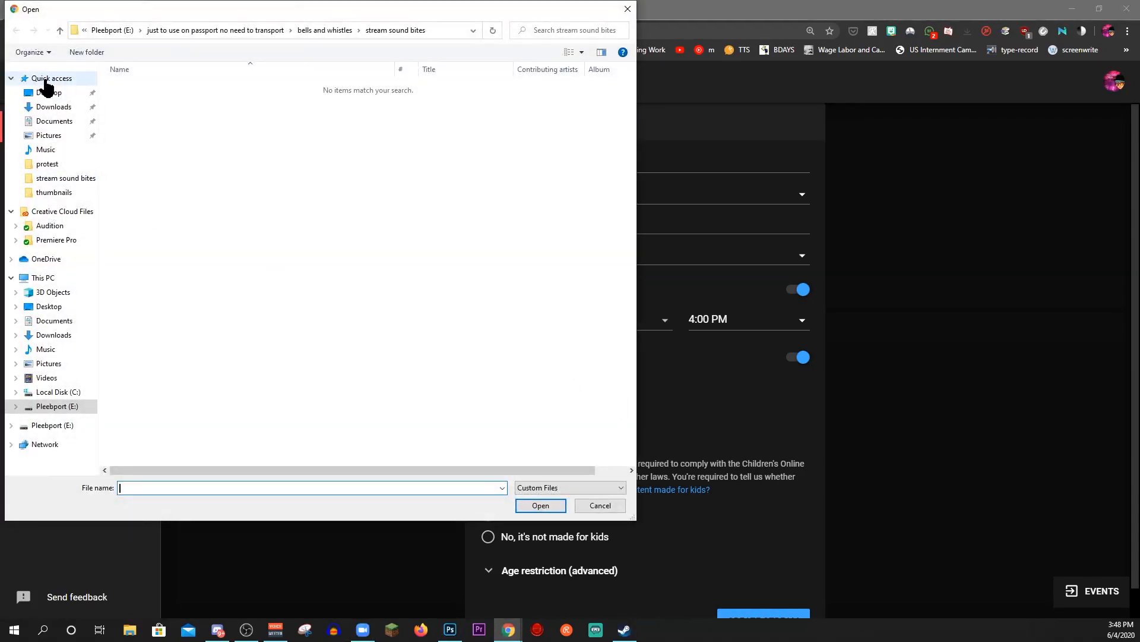
{"action": "left_click", "coordinate": [46, 83]}
{"action": "left_click", "coordinate": [175, 232]}
{"action": "left_click", "coordinate": [540, 505]}
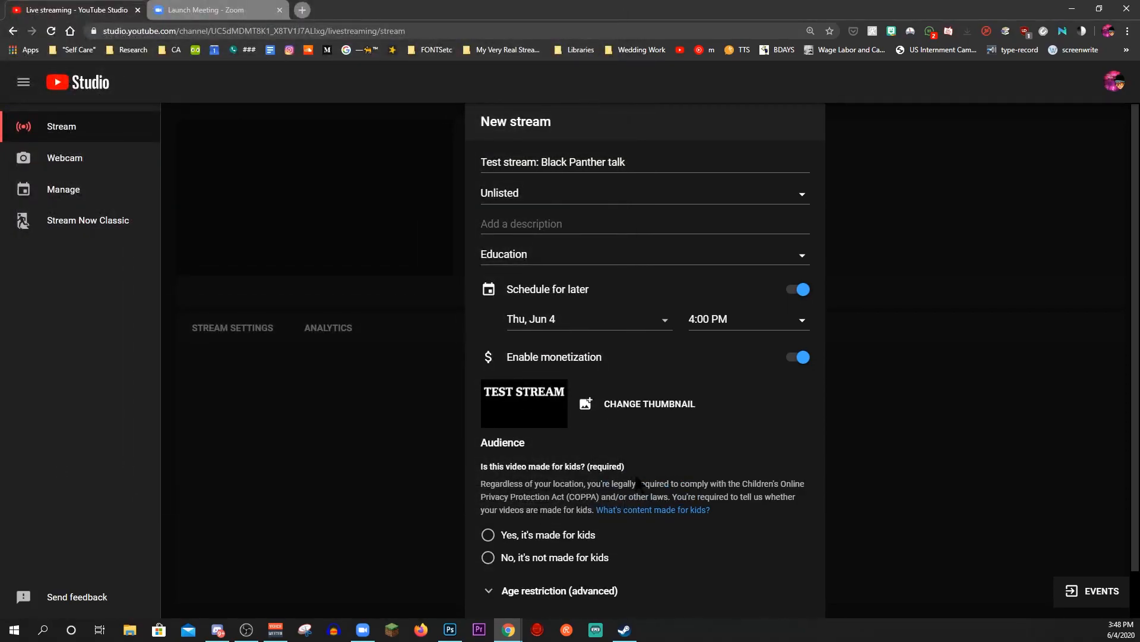
Mark the stream as not made for kids and create it
{"action": "scroll", "coordinate": [634, 482], "scroll_direction": "down", "scroll_amount": 2}
{"action": "left_click", "coordinate": [489, 507]}
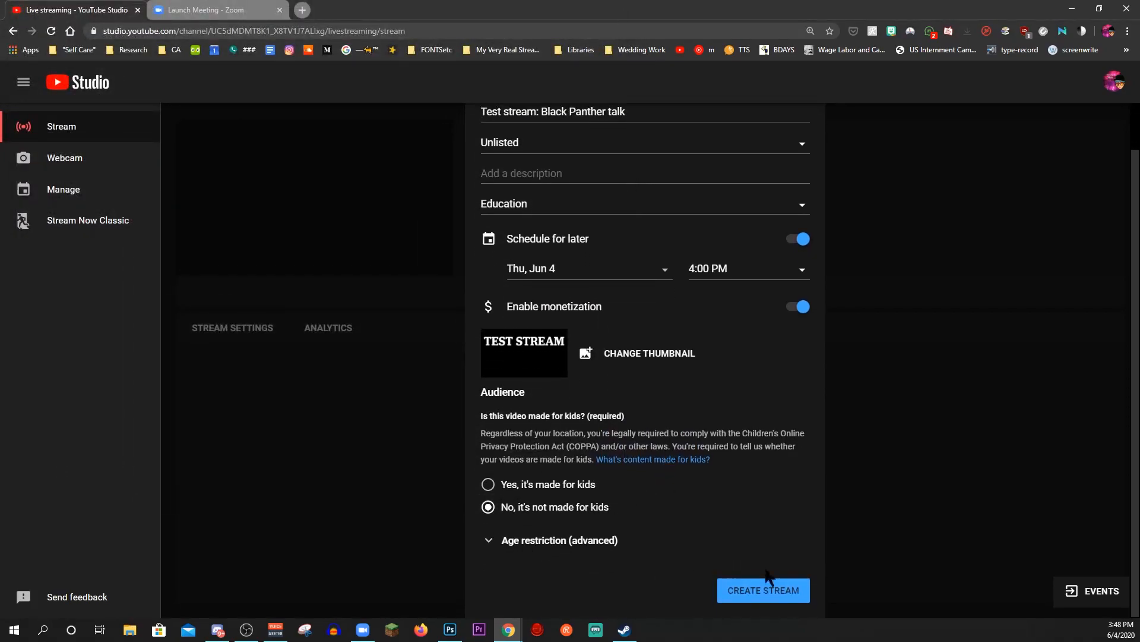
{"action": "left_click", "coordinate": [778, 590]}
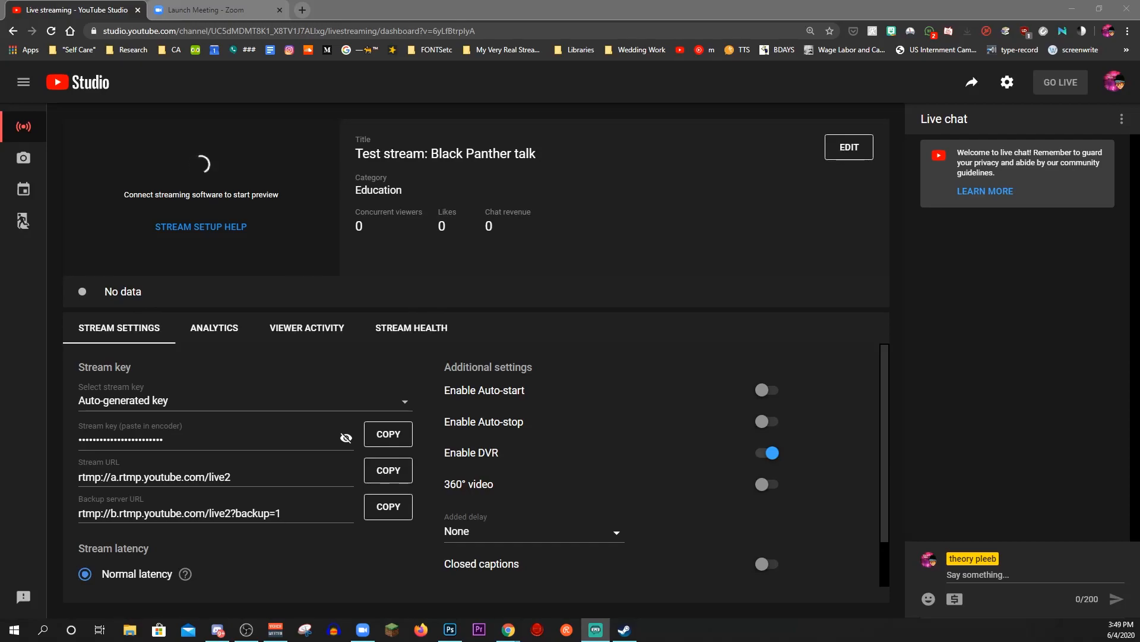
Bring up Streamlabs OBS and minimize the browser and Discord windows behind it
{"action": "left_click_drag", "start_coordinate": [0, 321], "coordinate": [646, 89]}
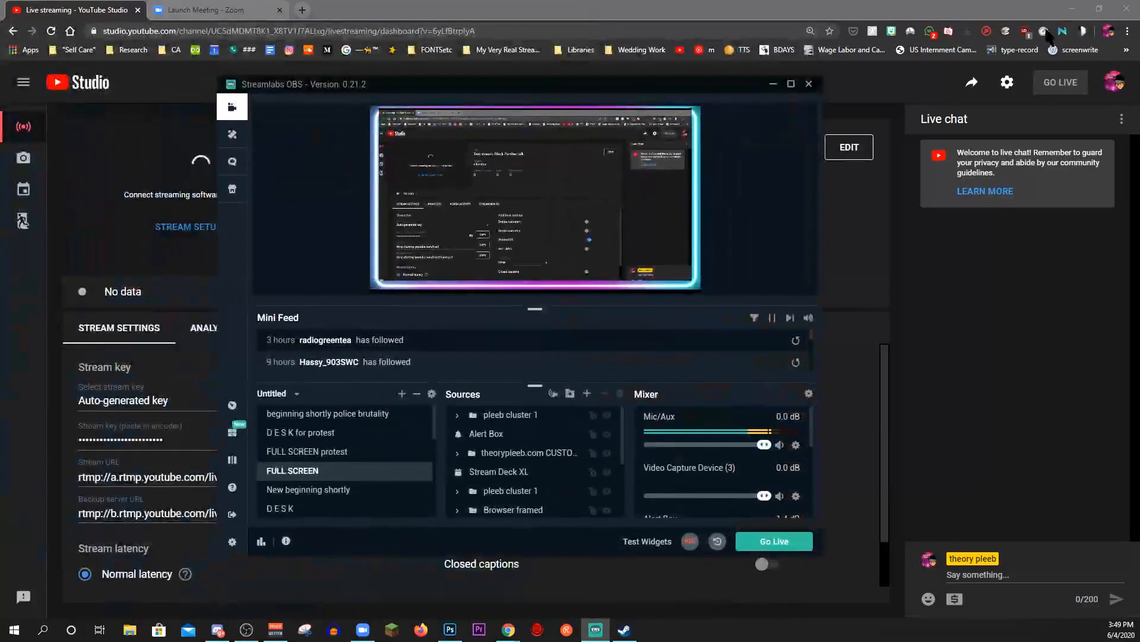
{"action": "left_click", "coordinate": [1072, 8]}
{"action": "left_click", "coordinate": [968, 46]}
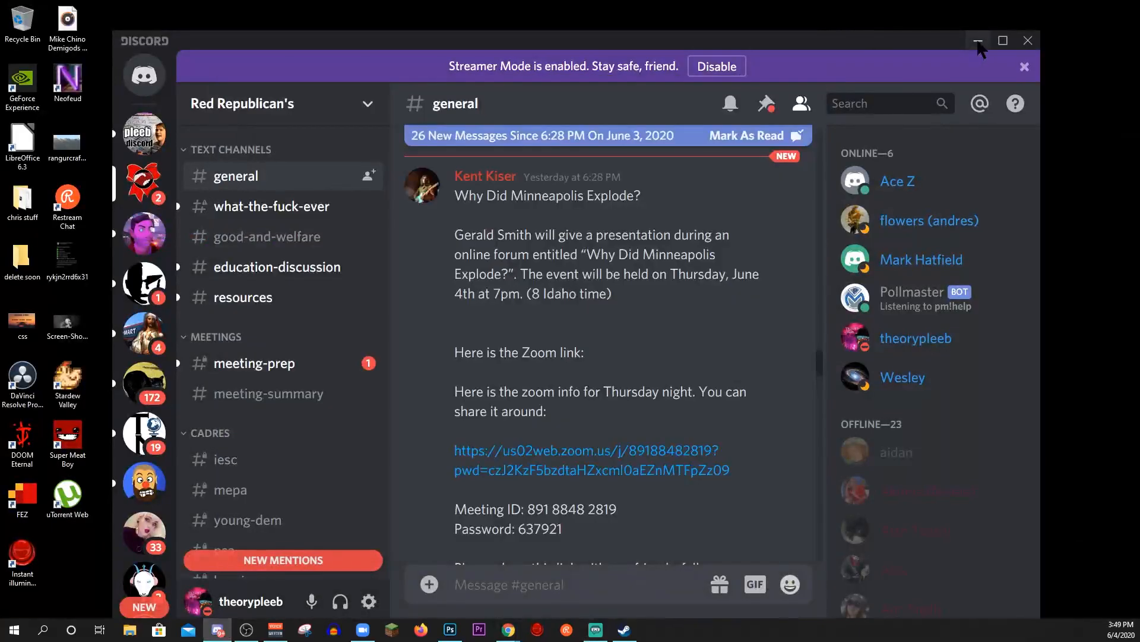
{"action": "left_click", "coordinate": [978, 40]}
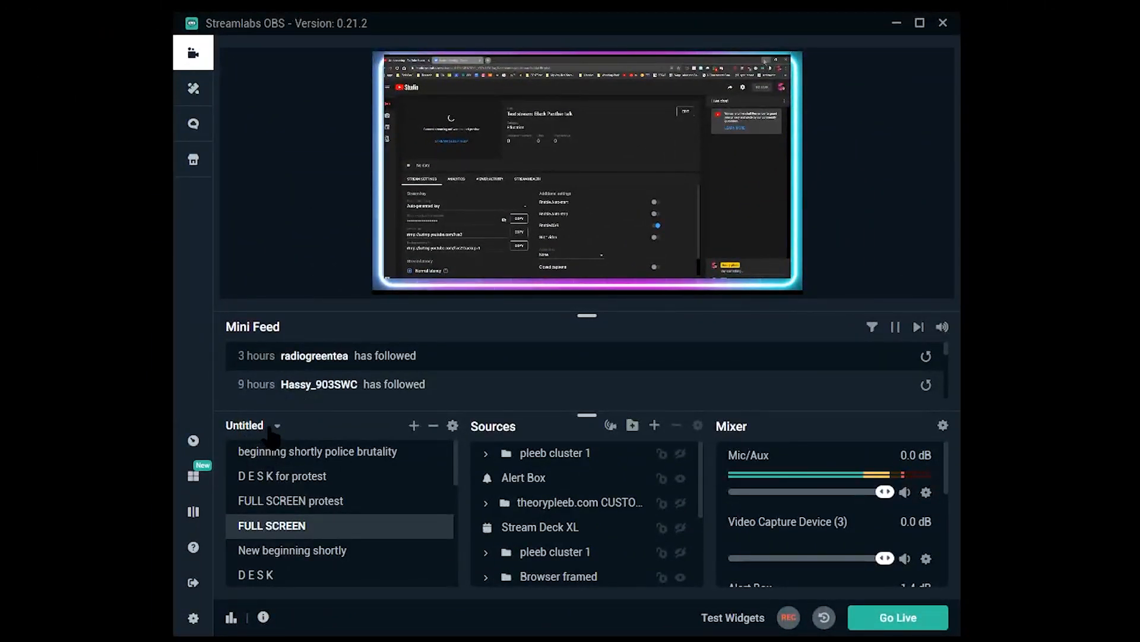
{"action": "left_click", "coordinate": [276, 425]}
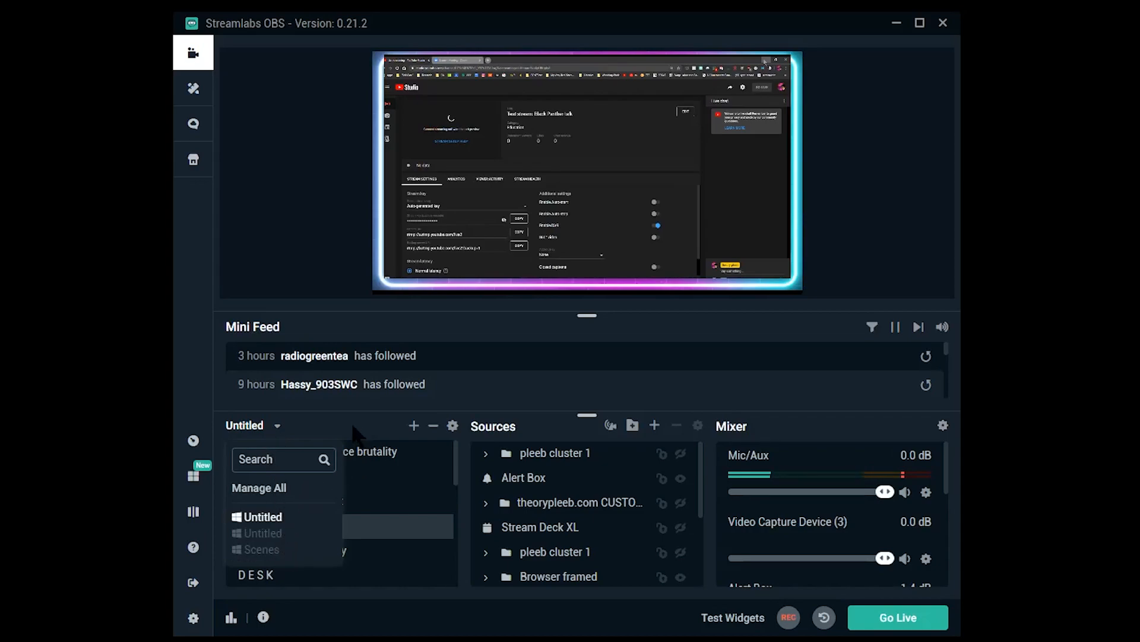
{"action": "left_click", "coordinate": [414, 425]}
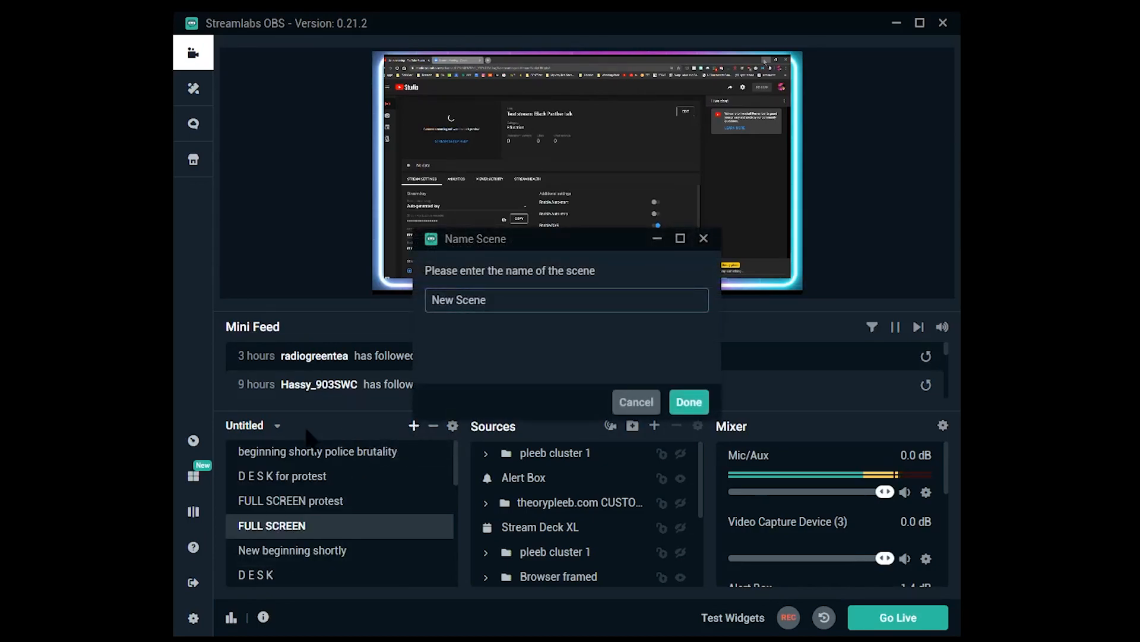
{"action": "key", "text": "Escape"}
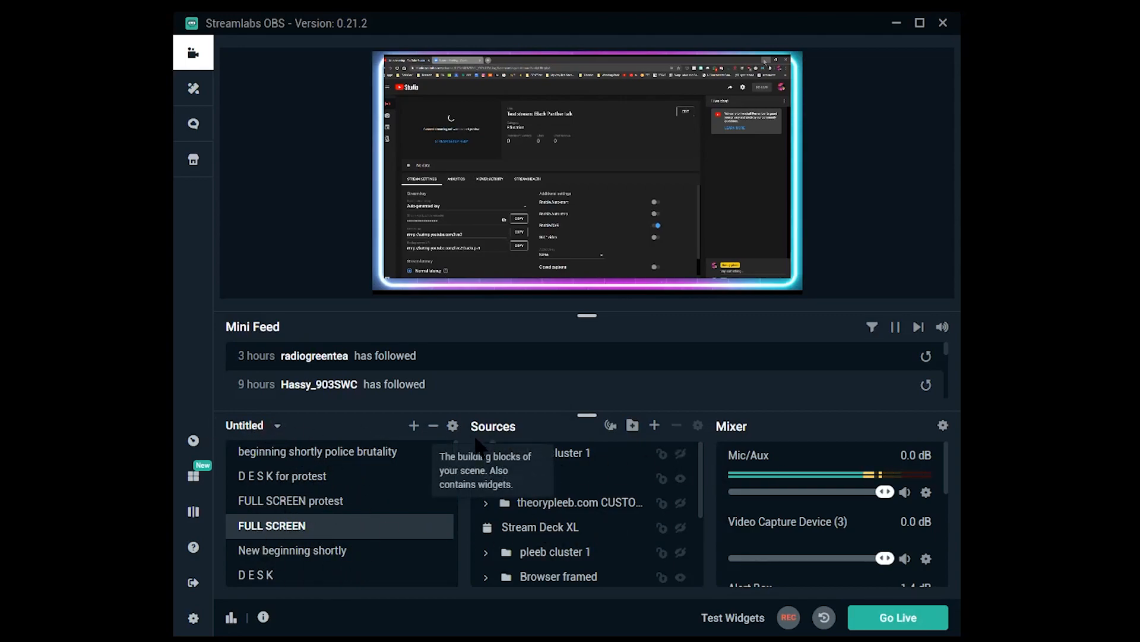
Add a new scene with its default name and move it to the top of the scene list
{"action": "left_click", "coordinate": [277, 426]}
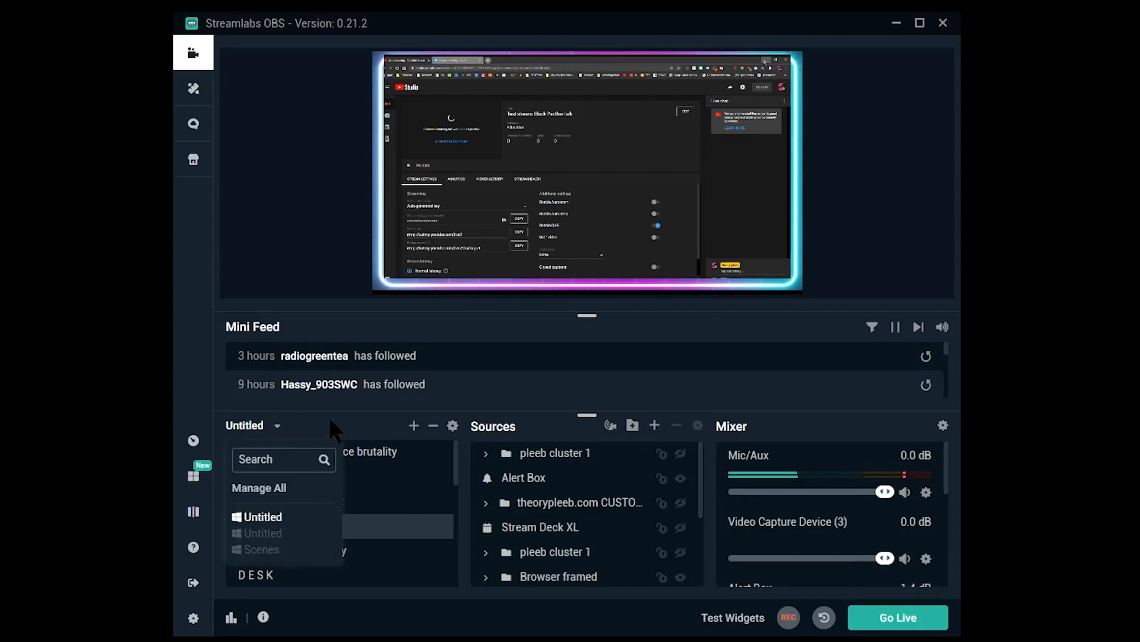
{"action": "left_click", "coordinate": [414, 425]}
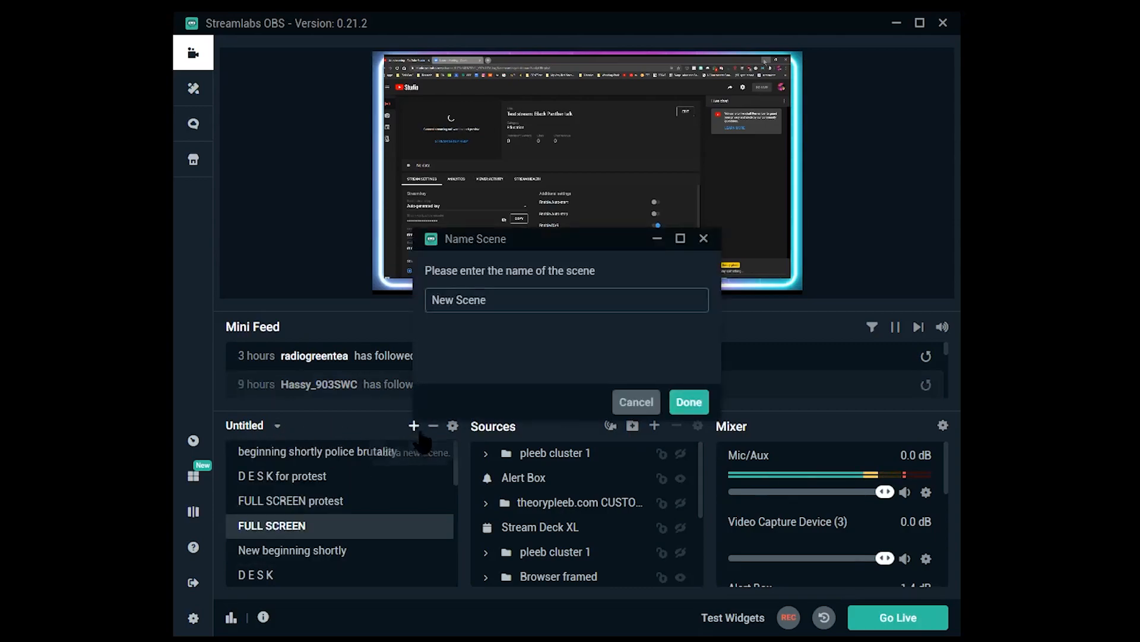
{"action": "left_click", "coordinate": [689, 402]}
{"action": "scroll", "coordinate": [286, 522], "scroll_direction": "down", "scroll_amount": 2}
{"action": "scroll", "coordinate": [287, 552], "scroll_direction": "down", "scroll_amount": 5}
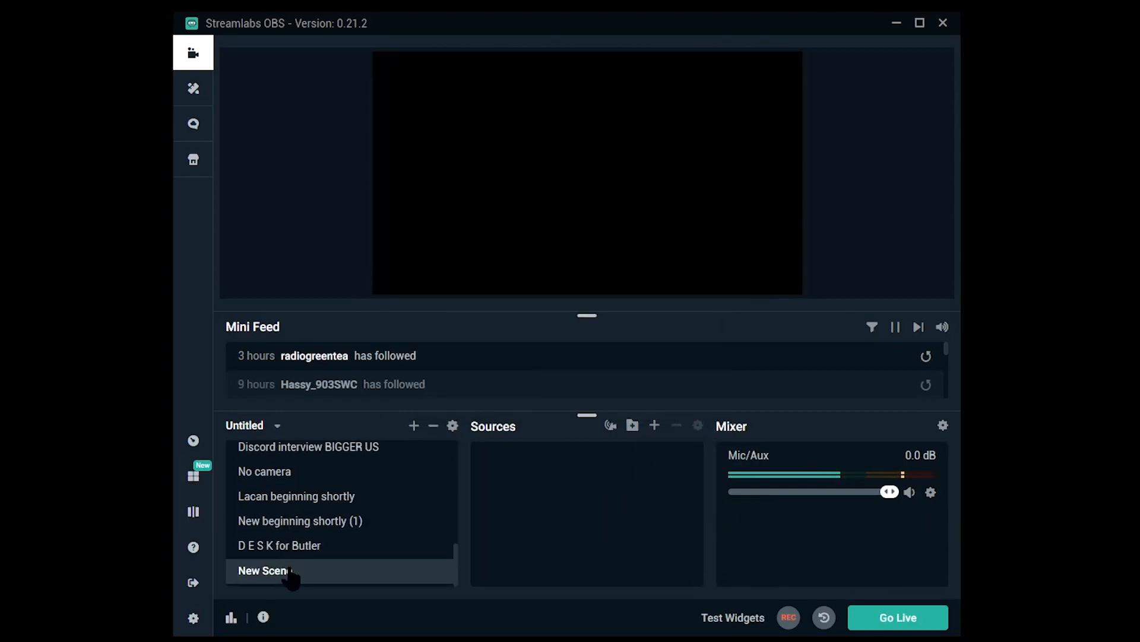
{"action": "scroll", "coordinate": [287, 446], "scroll_direction": "up", "scroll_amount": 6}
{"action": "scroll", "coordinate": [287, 445], "scroll_direction": "up", "scroll_amount": 3}
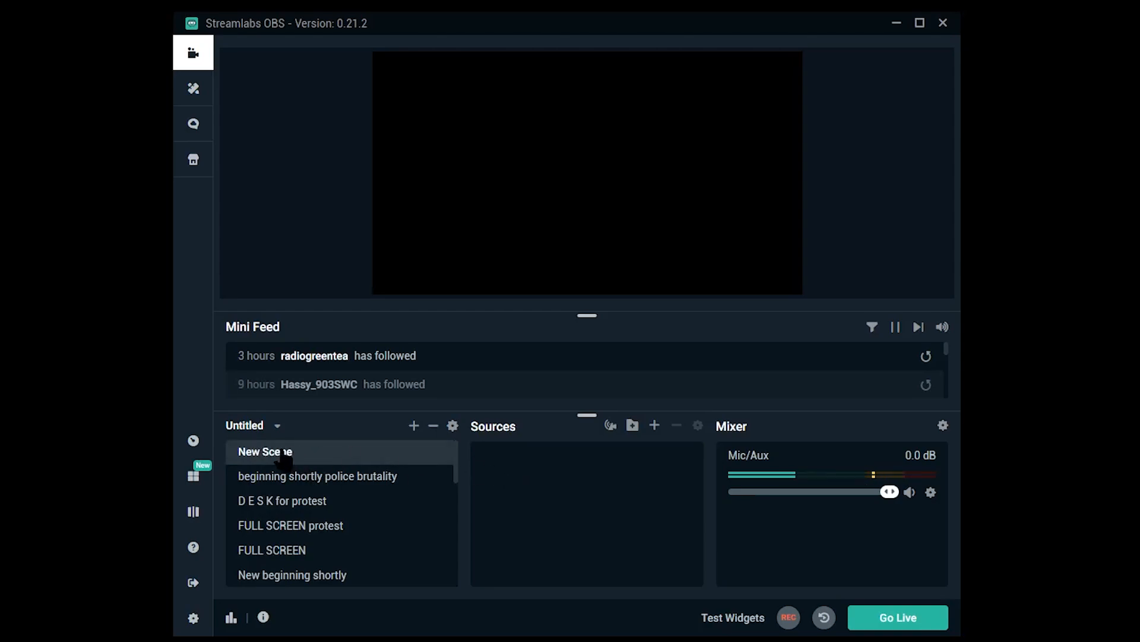
Start adding a source to the new scene and bring the Zoom Meeting window into view
{"action": "left_click", "coordinate": [654, 425]}
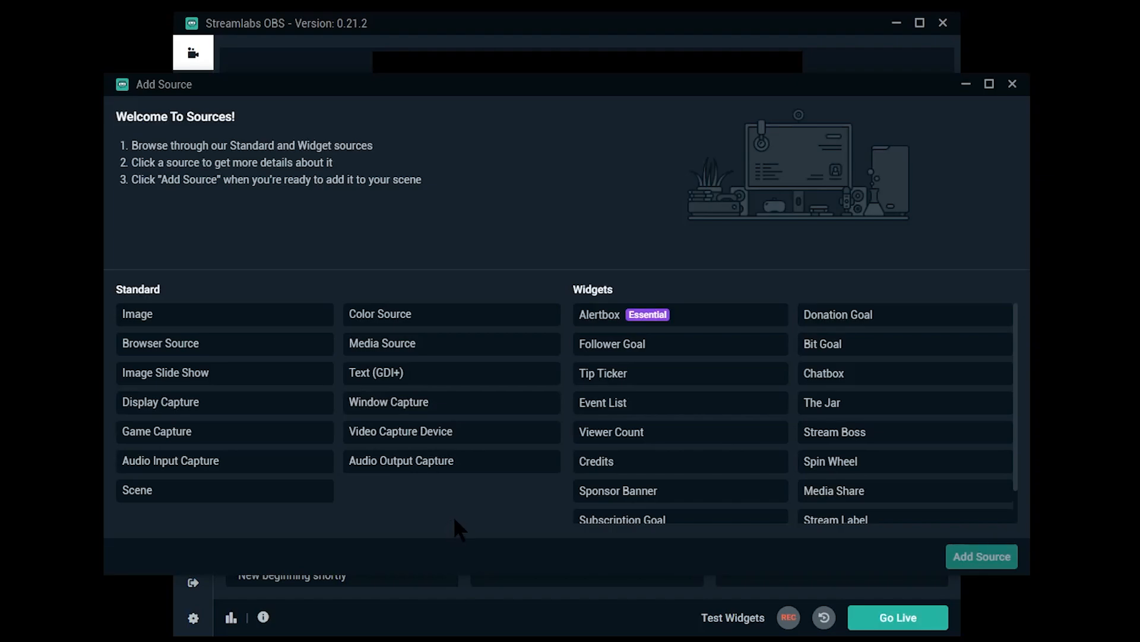
{"action": "left_click_drag", "start_coordinate": [812, 153], "coordinate": [675, 91]}
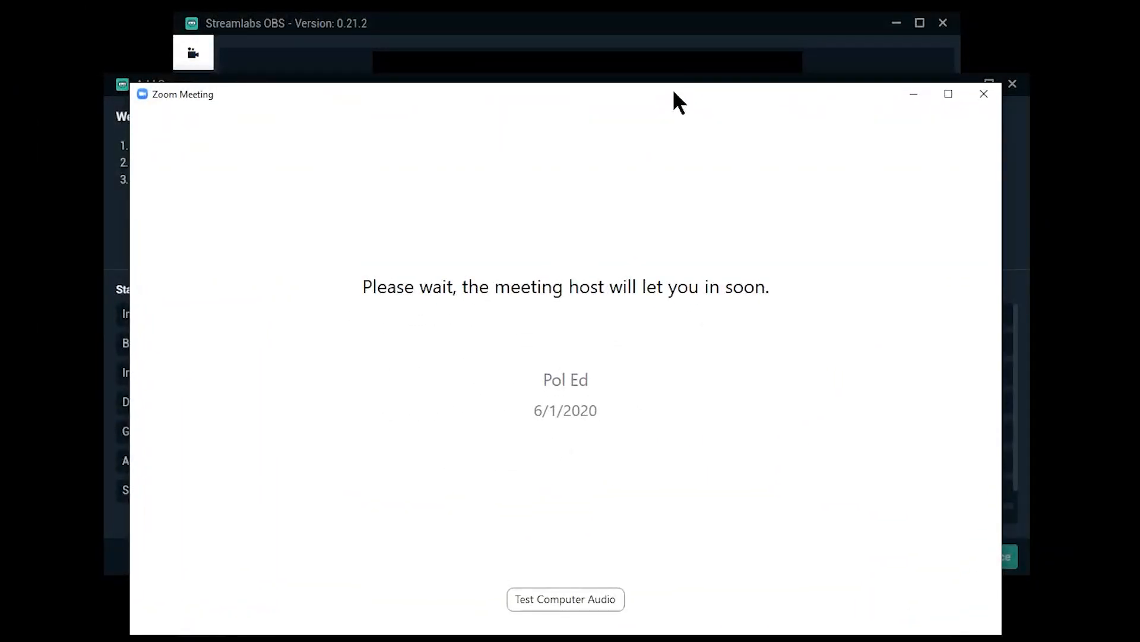
Open the audio settings from the meeting's waiting screen and test the speaker and the microphone
{"action": "left_click", "coordinate": [589, 606]}
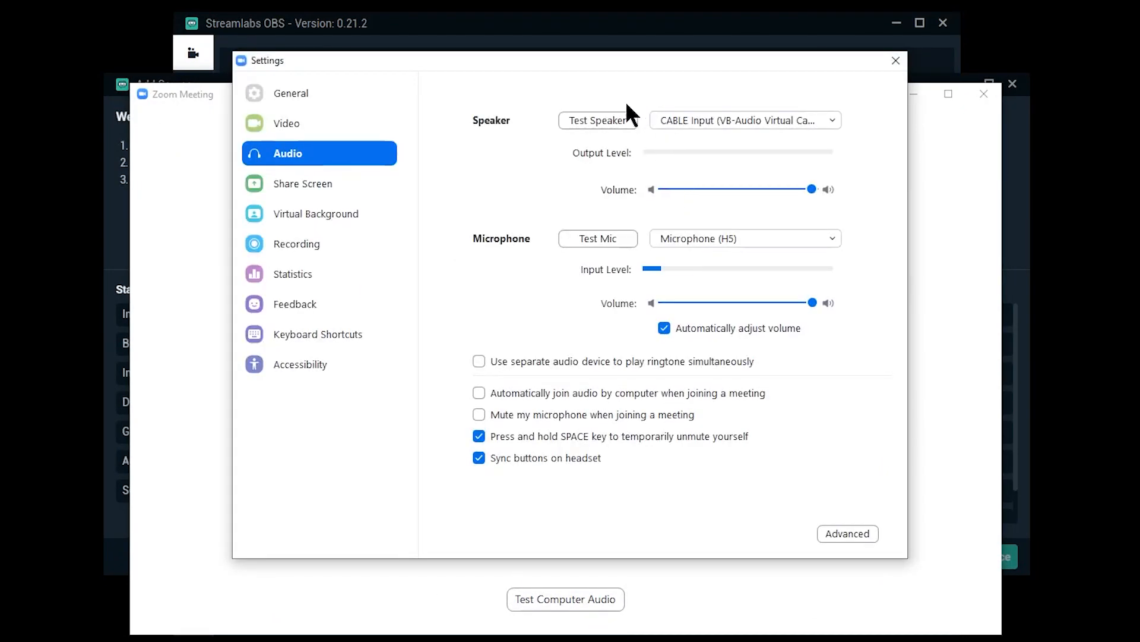
{"action": "left_click", "coordinate": [598, 119]}
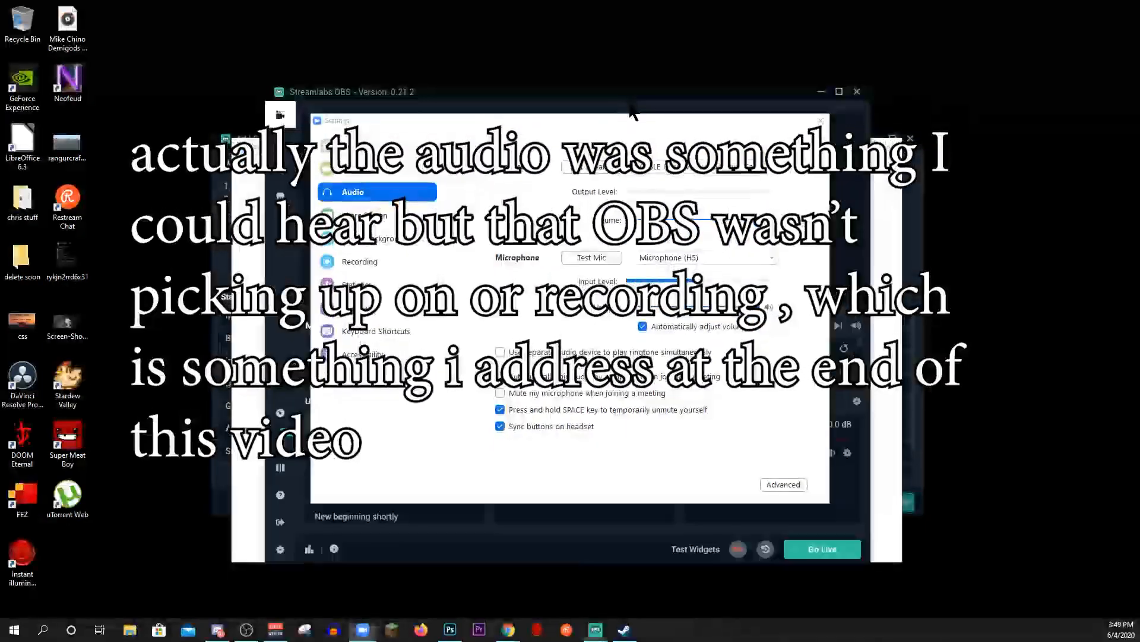
{"action": "left_click", "coordinate": [605, 258]}
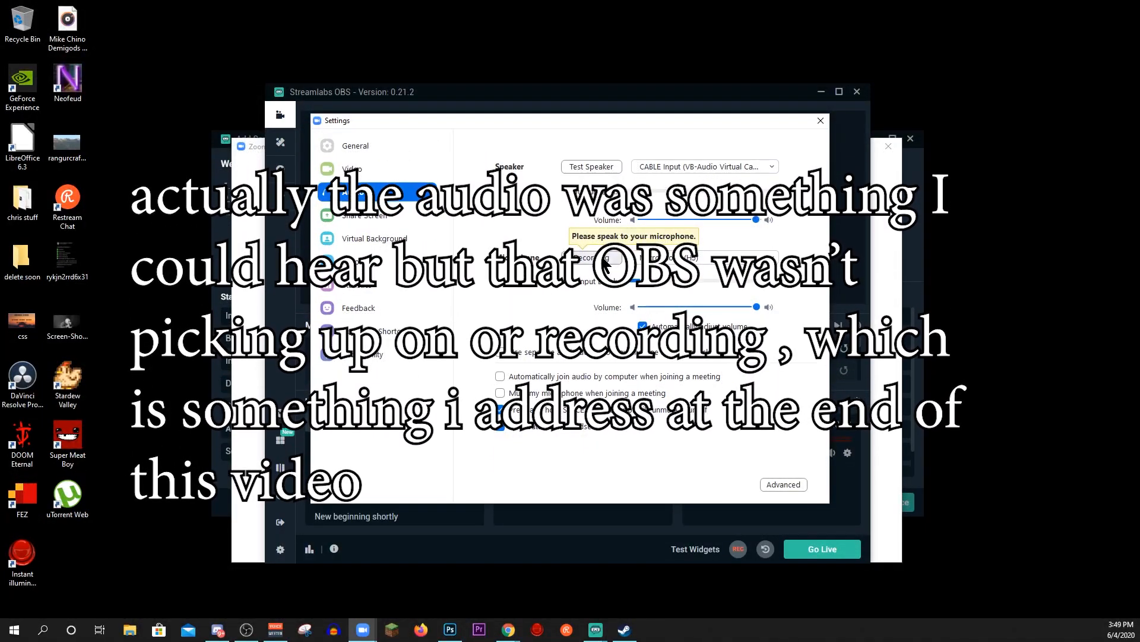
Set the Zoom microphone to VoiceMeeter Output and close the settings
{"action": "left_click", "coordinate": [656, 259]}
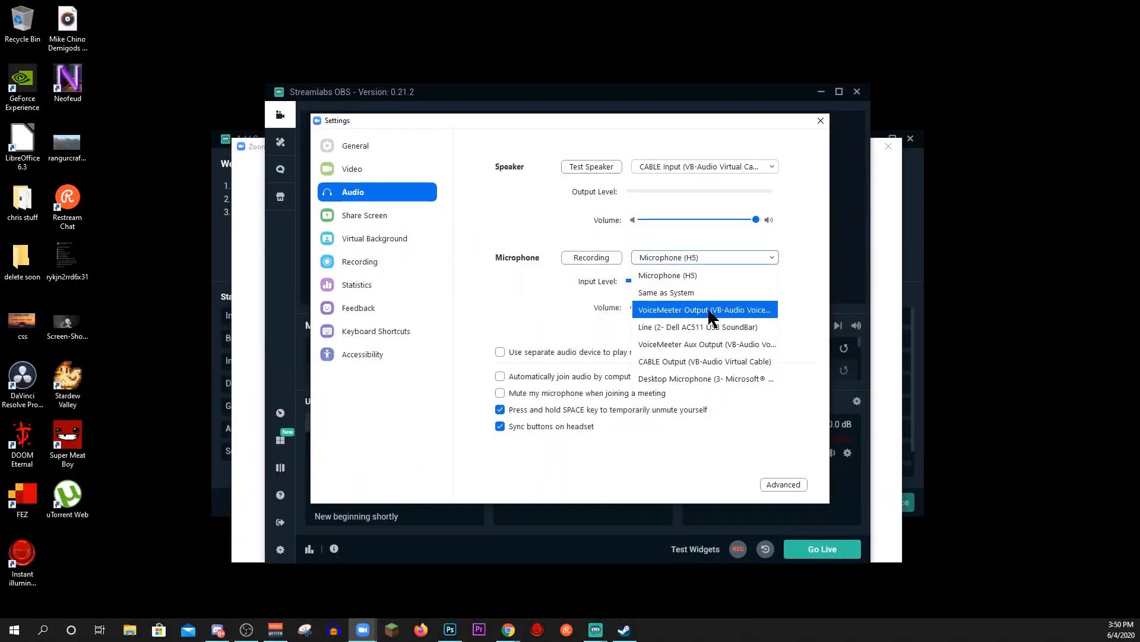
{"action": "left_click", "coordinate": [707, 309]}
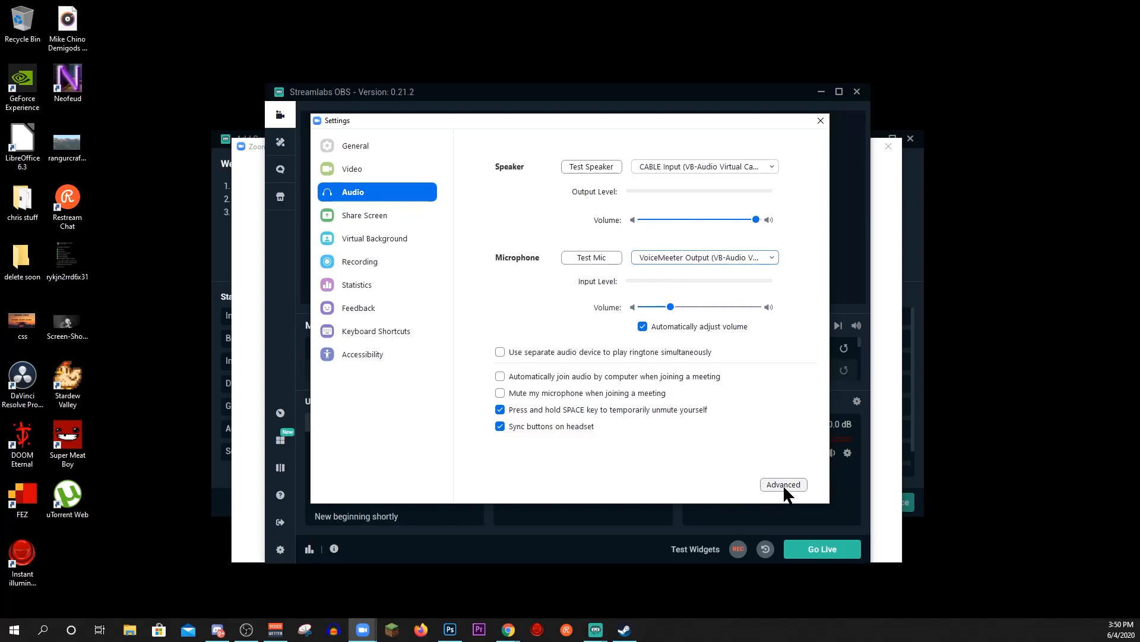
{"action": "left_click", "coordinate": [820, 122]}
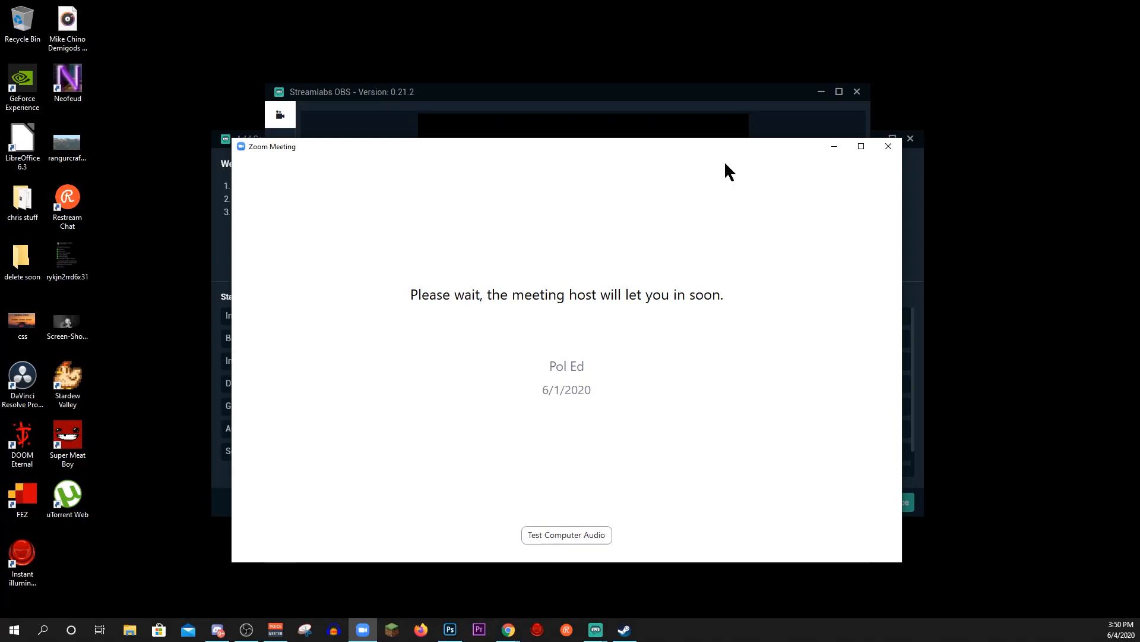
Move the Zoom Meeting window out of the way and maximize the main Streamlabs OBS window
{"action": "left_click_drag", "start_coordinate": [734, 144], "coordinate": [737, 78]}
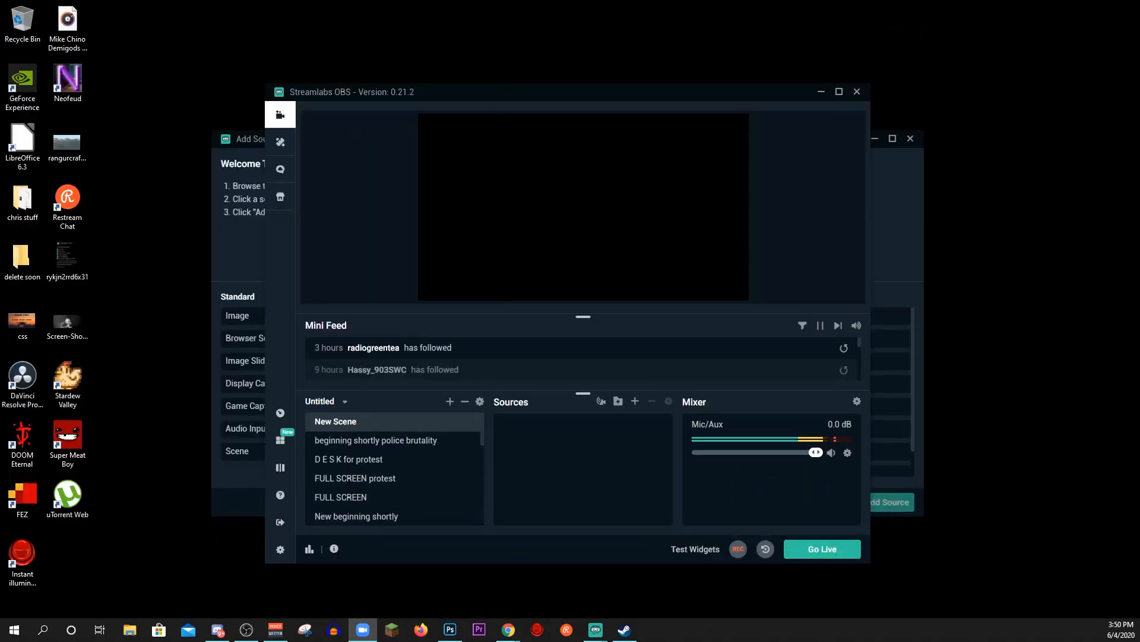
{"action": "left_click_drag", "start_coordinate": [546, 95], "coordinate": [570, 102]}
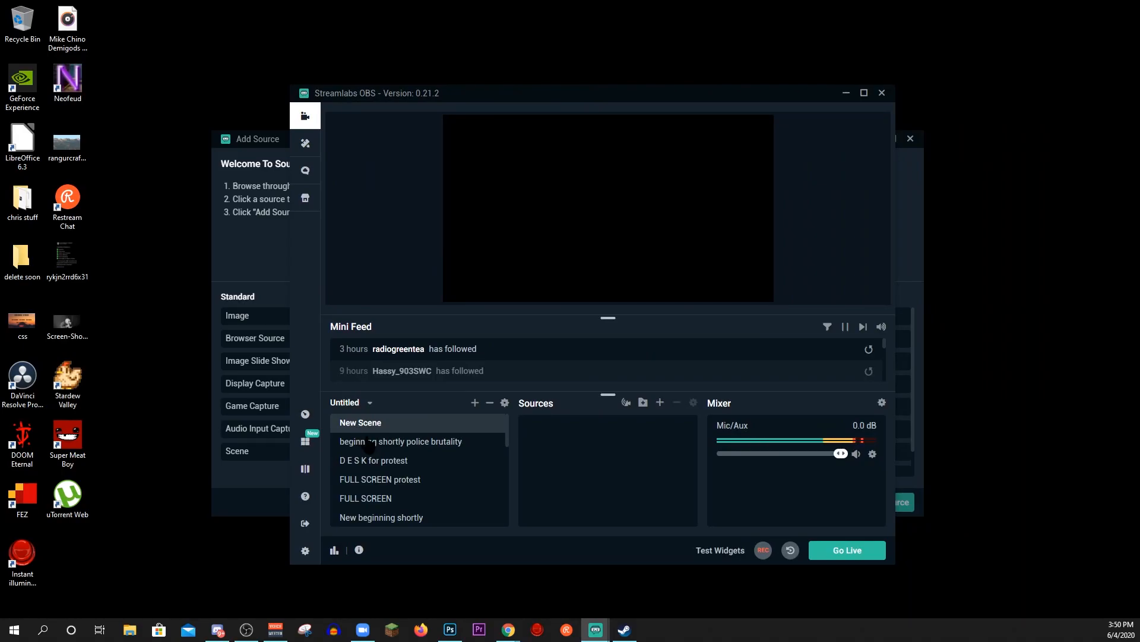
{"action": "left_click", "coordinate": [865, 93]}
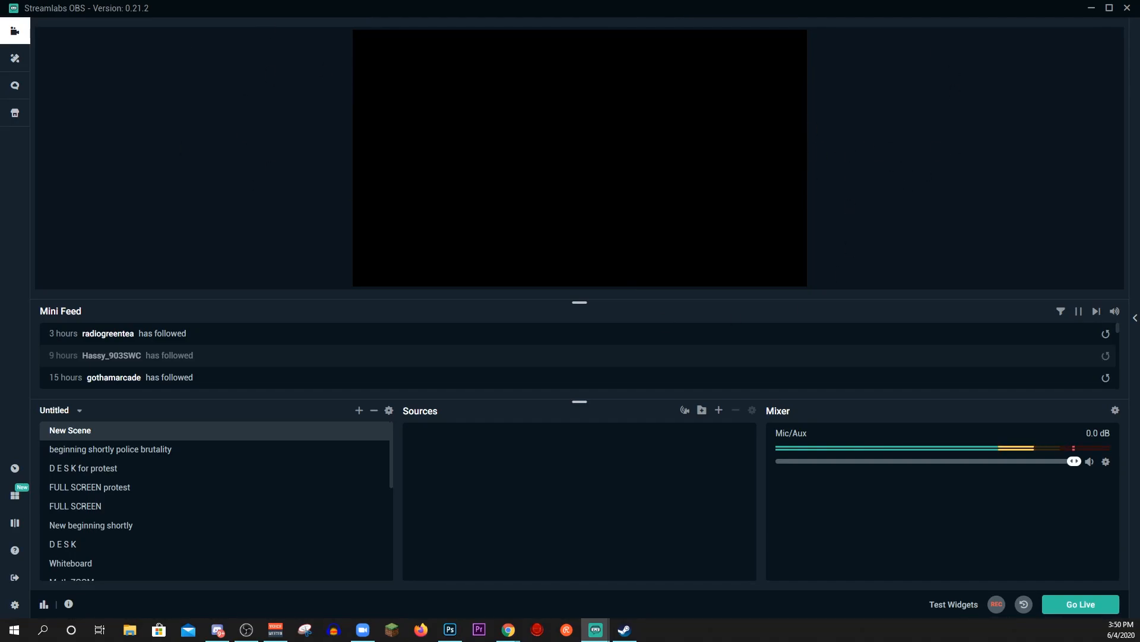
Add the image neoliberal hegemony 2.PNG from the file explorer to the new scene, and enlarge it on the canvas
{"action": "left_click", "coordinate": [129, 629]}
{"action": "left_click_drag", "start_coordinate": [682, 145], "coordinate": [867, 80]}
{"action": "left_click_drag", "start_coordinate": [879, 357], "coordinate": [510, 189]}
{"action": "left_click", "coordinate": [273, 198]}
{"action": "left_click", "coordinate": [380, 65]}
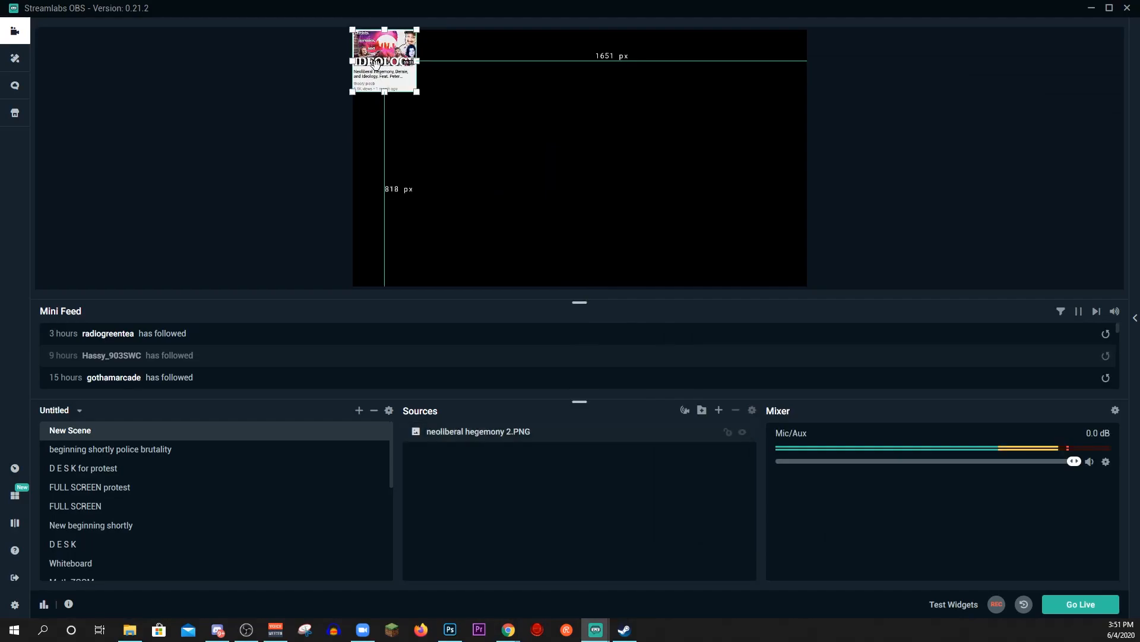
{"action": "left_click_drag", "start_coordinate": [388, 44], "coordinate": [502, 139]}
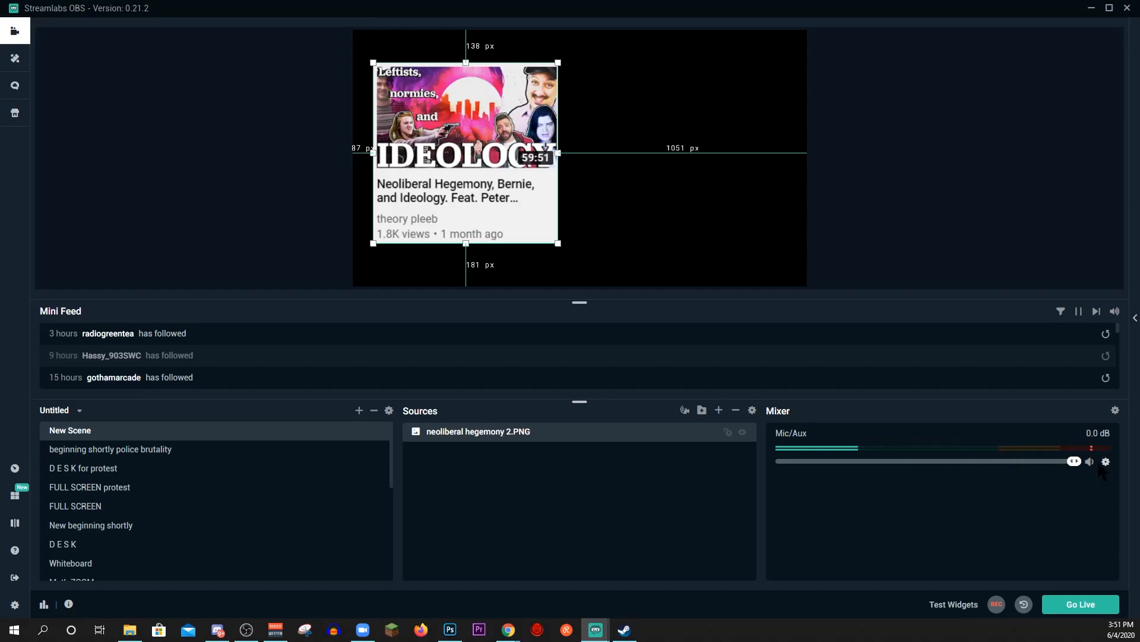
Mute the Mic/Aux audio source and unmute it again
{"action": "left_click", "coordinate": [1089, 464]}
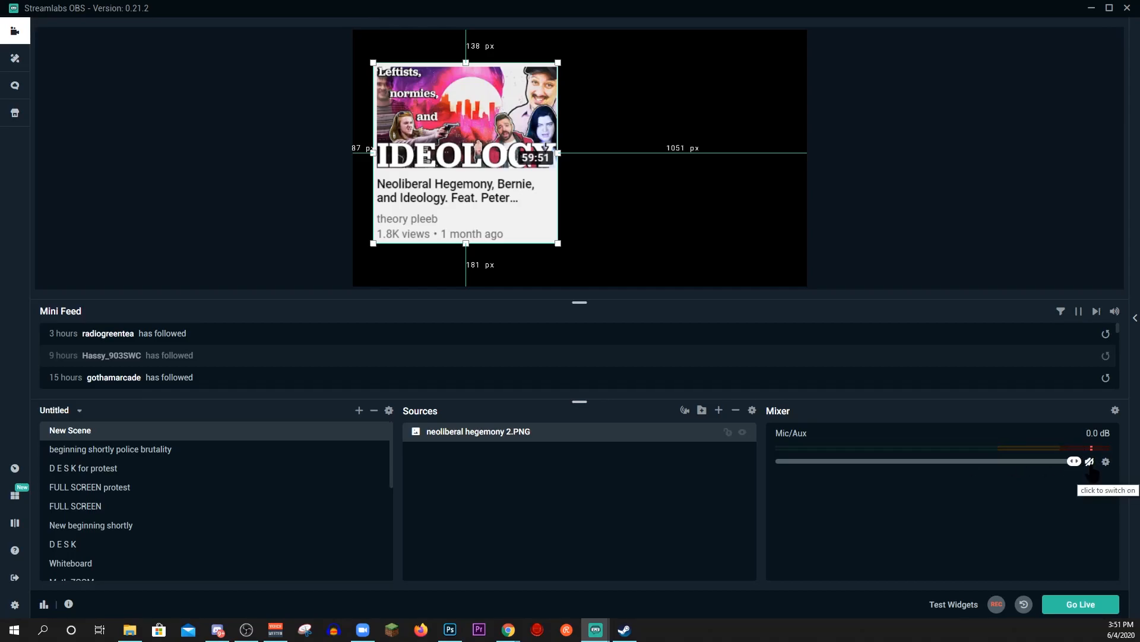
{"action": "left_click", "coordinate": [1090, 464]}
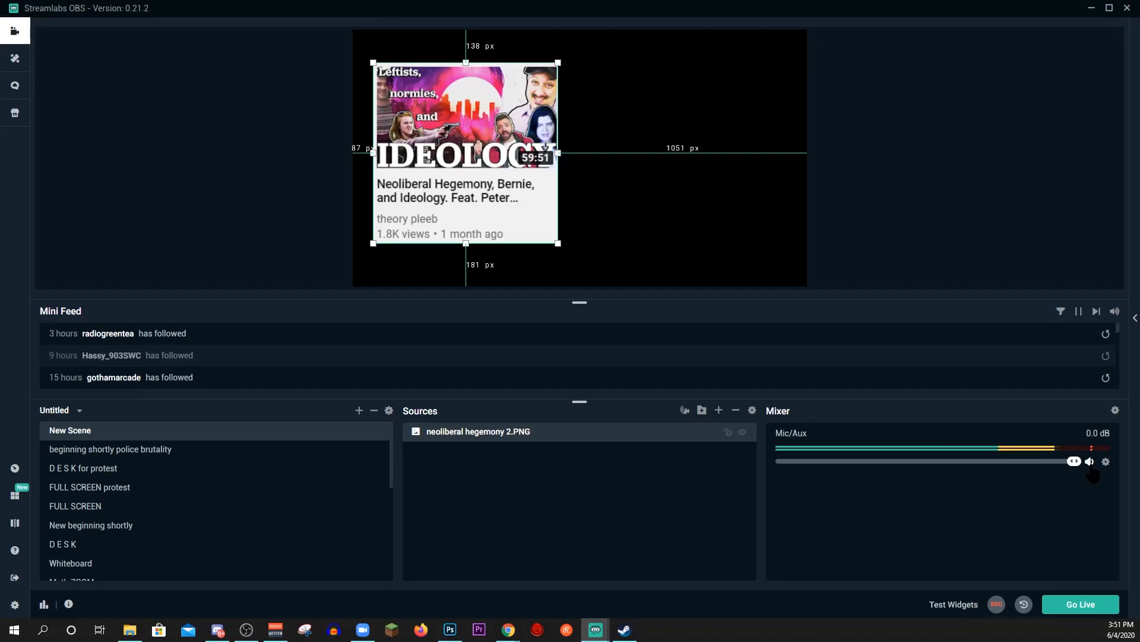
Crop the channel and view-count lines off the thumbnail image, enlarge it, and place it about 368 px from the canvas's left edge
{"action": "left_click_drag", "start_coordinate": [439, 167], "coordinate": [590, 166]}
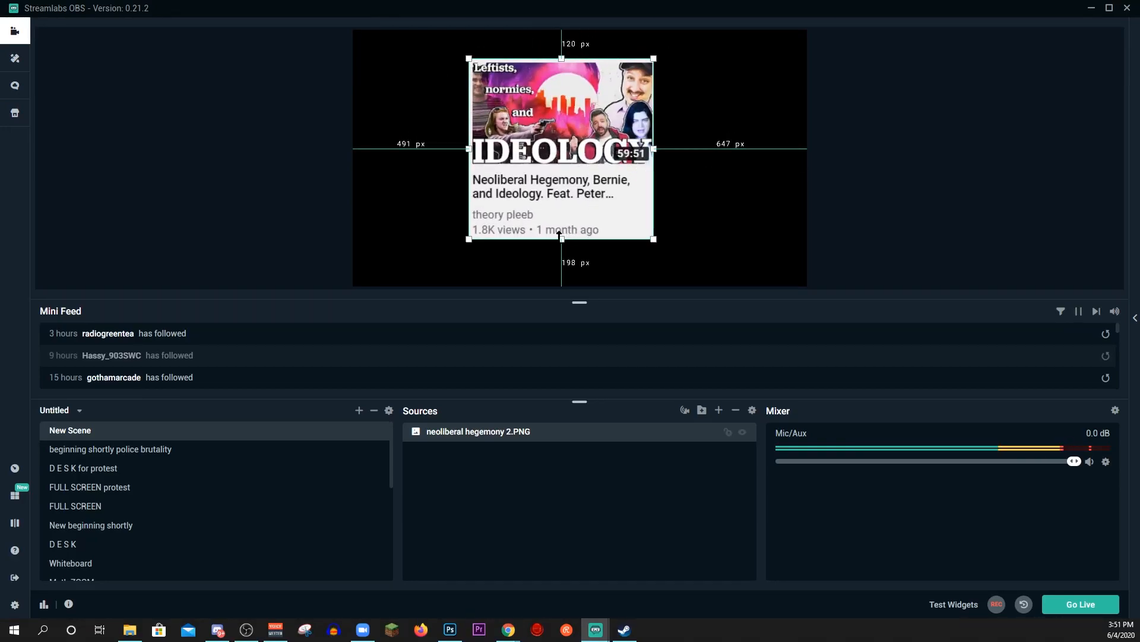
{"action": "left_click_drag", "start_coordinate": [561, 238], "coordinate": [559, 208]}
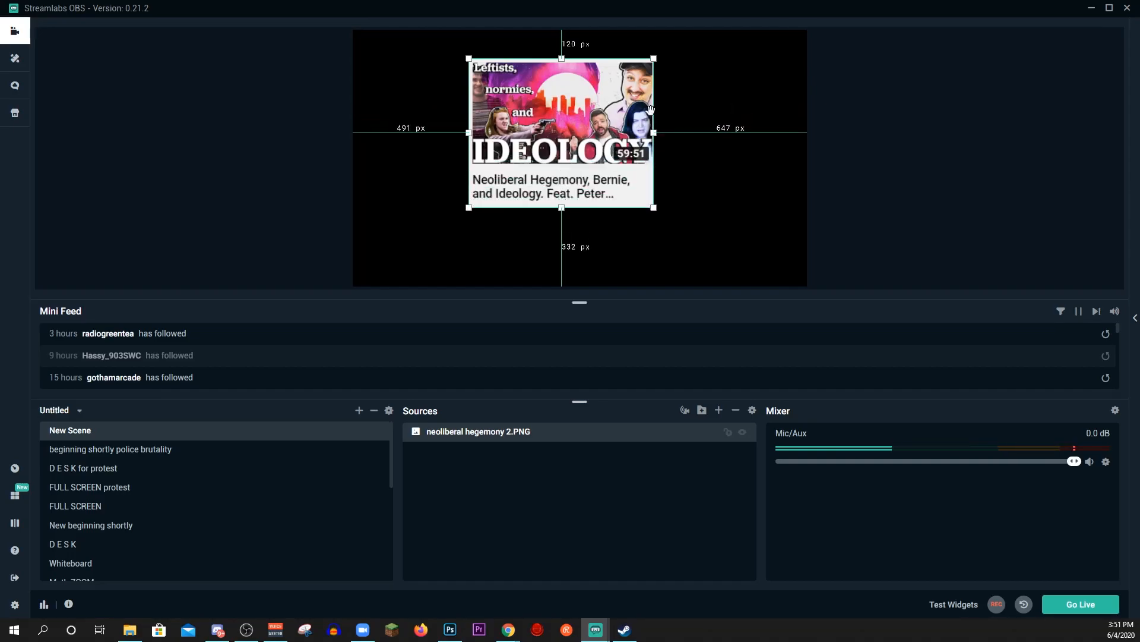
{"action": "mouse_move", "coordinate": [653, 133]}
{"action": "left_mouse_down"}
{"action": "mouse_move", "coordinate": [565, 132]}
{"action": "mouse_move", "coordinate": [654, 132]}
{"action": "left_mouse_up"}
{"action": "mouse_move", "coordinate": [651, 132]}
{"action": "left_mouse_down"}
{"action": "mouse_move", "coordinate": [768, 135]}
{"action": "mouse_move", "coordinate": [634, 135]}
{"action": "left_mouse_up"}
{"action": "left_click_drag", "start_coordinate": [645, 208], "coordinate": [655, 235]}
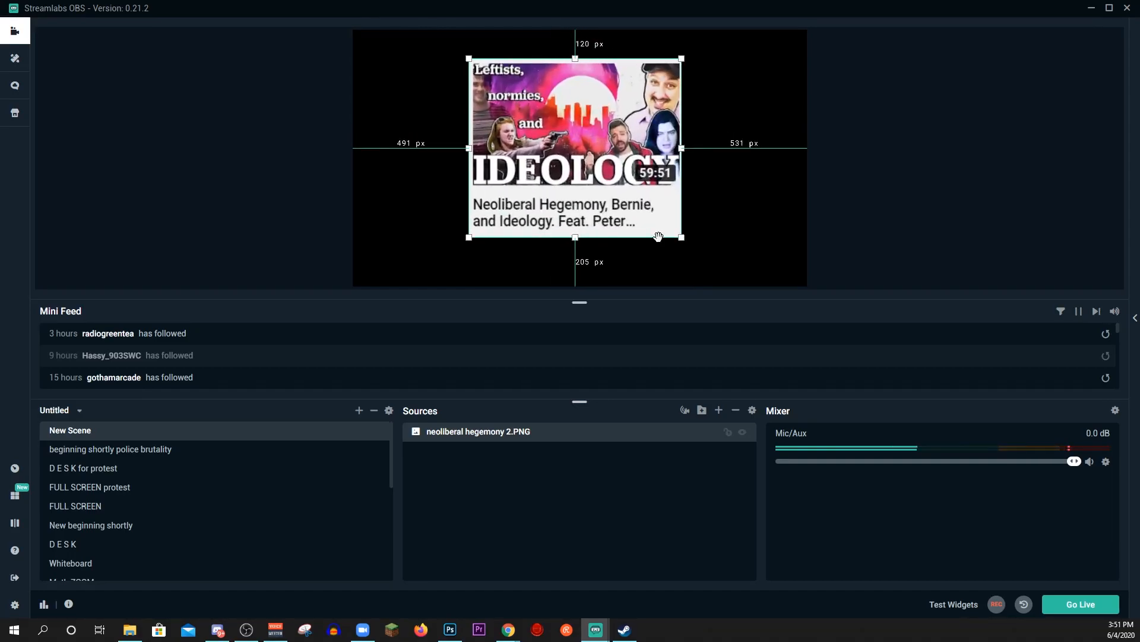
{"action": "left_click_drag", "start_coordinate": [558, 135], "coordinate": [529, 149]}
Add the image class solidarity.jpg from the Pictures folder to the scene
{"action": "left_click", "coordinate": [130, 630]}
{"action": "mouse_move", "coordinate": [809, 365]}
{"action": "left_mouse_down"}
{"action": "mouse_move", "coordinate": [487, 154]}
{"action": "mouse_move", "coordinate": [674, 295]}
{"action": "mouse_move", "coordinate": [815, 362]}
{"action": "left_mouse_up"}
{"action": "scroll", "coordinate": [1016, 335], "scroll_direction": "down", "scroll_amount": 8}
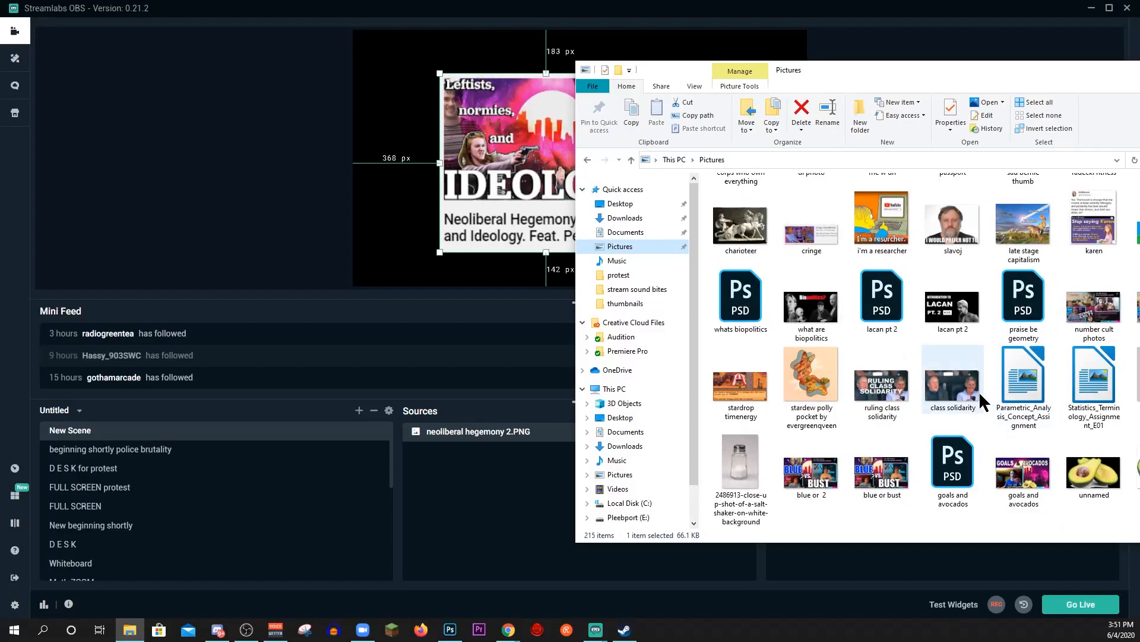
{"action": "left_click_drag", "start_coordinate": [962, 401], "coordinate": [516, 142]}
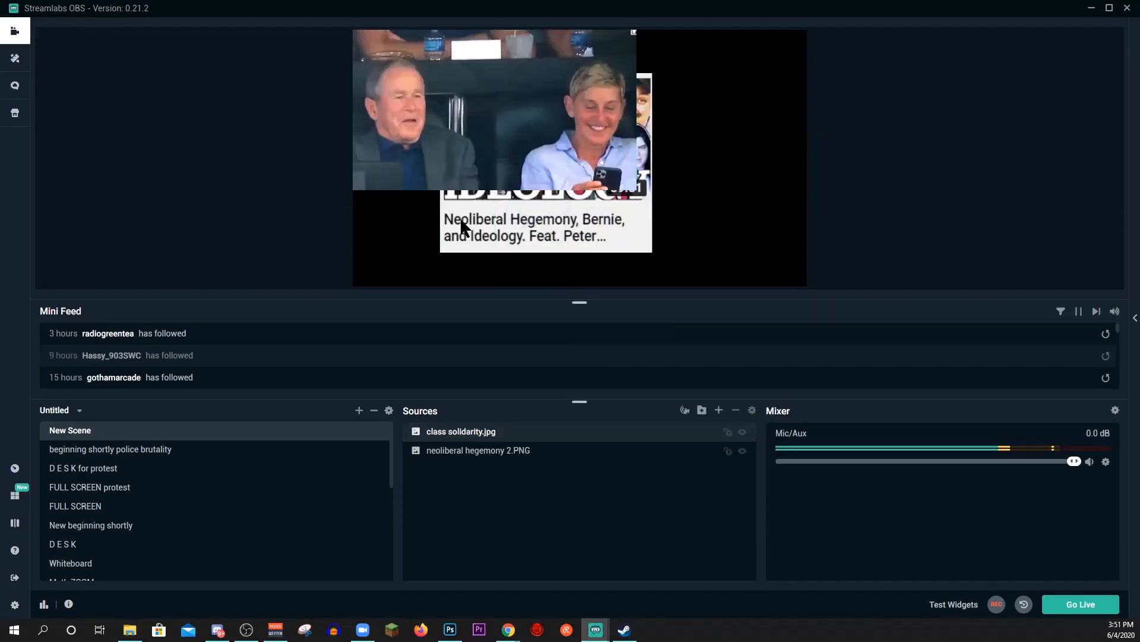
Move class solidarity.jpg to the canvas's upper-left corner and scale it to nearly fill the canvas
{"action": "left_click", "coordinate": [553, 236]}
{"action": "left_click", "coordinate": [536, 165]}
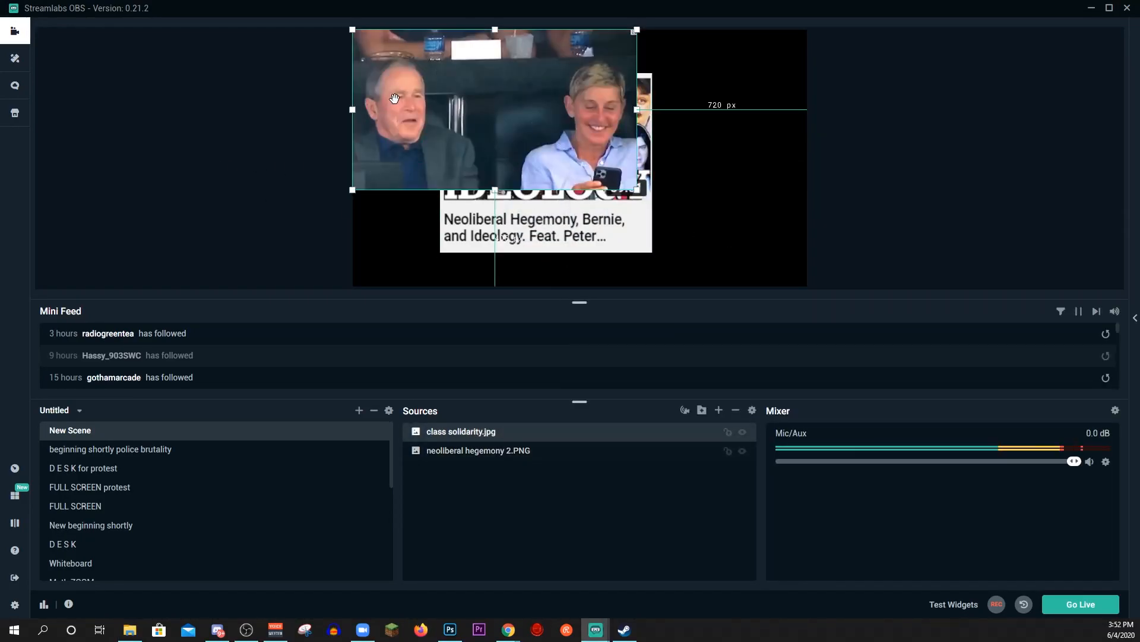
{"action": "left_click_drag", "start_coordinate": [537, 165], "coordinate": [678, 230]}
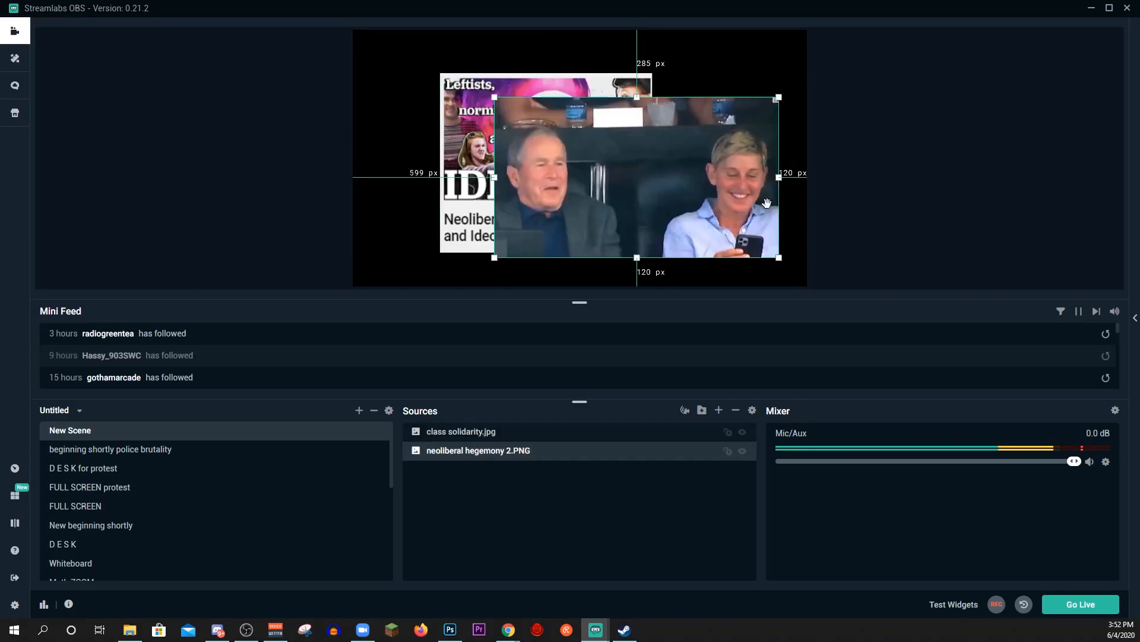
{"action": "left_click_drag", "start_coordinate": [737, 203], "coordinate": [647, 187]}
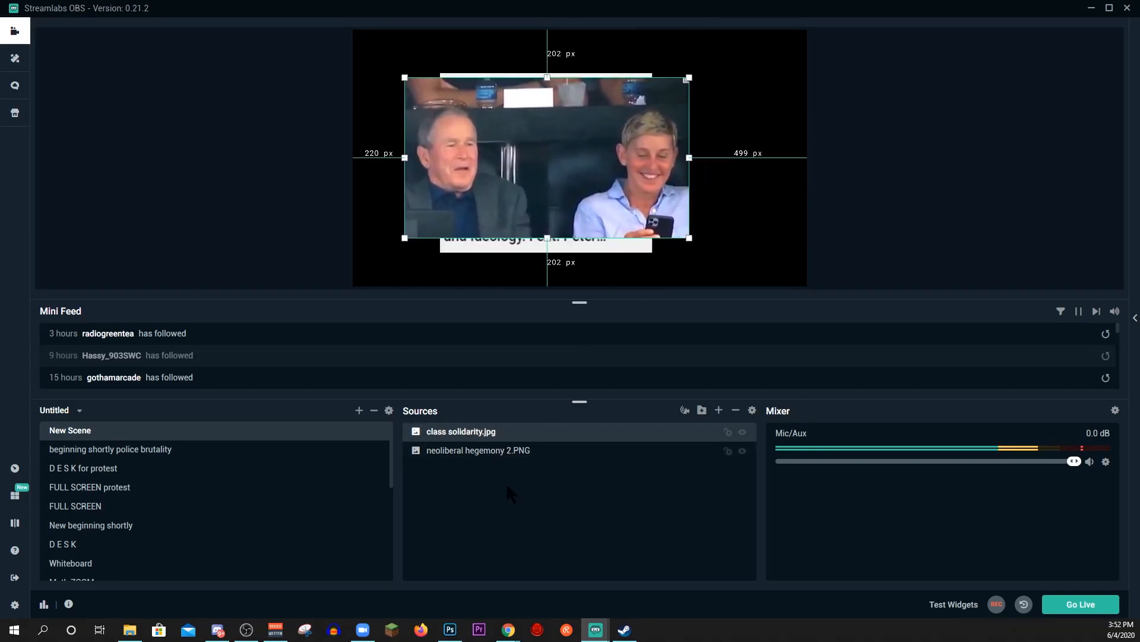
{"action": "left_click_drag", "start_coordinate": [588, 155], "coordinate": [574, 127]}
{"action": "left_click_drag", "start_coordinate": [640, 193], "coordinate": [783, 313]}
Reorder the sources so neoliberal hegemony 2.PNG sits above class solidarity.jpg
{"action": "left_click", "coordinate": [478, 452]}
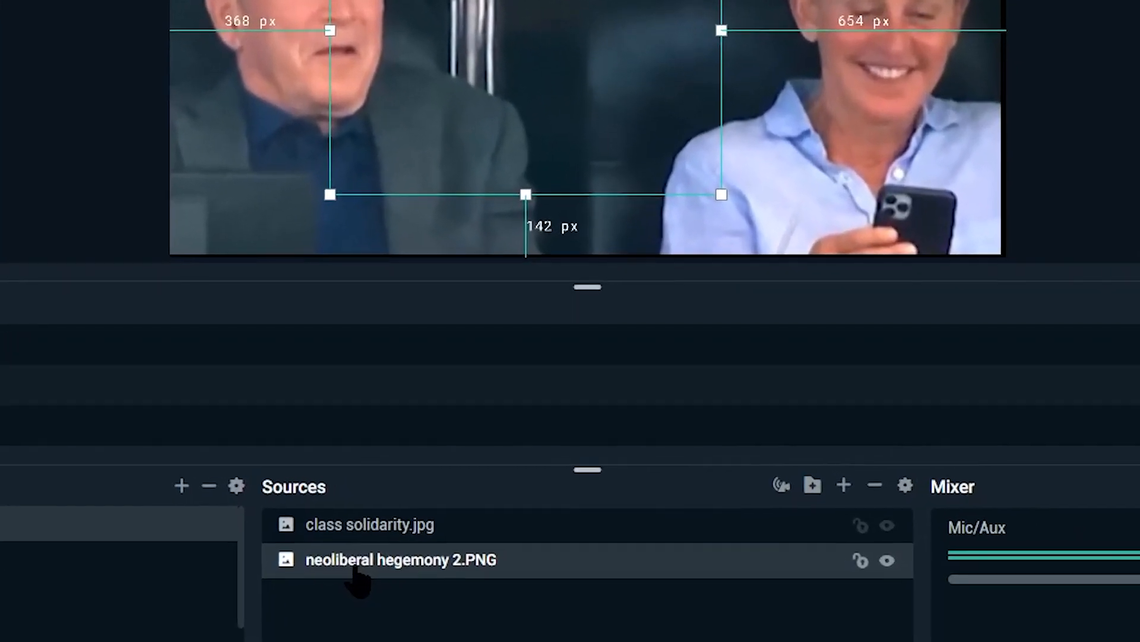
{"action": "left_click_drag", "start_coordinate": [358, 563], "coordinate": [363, 532]}
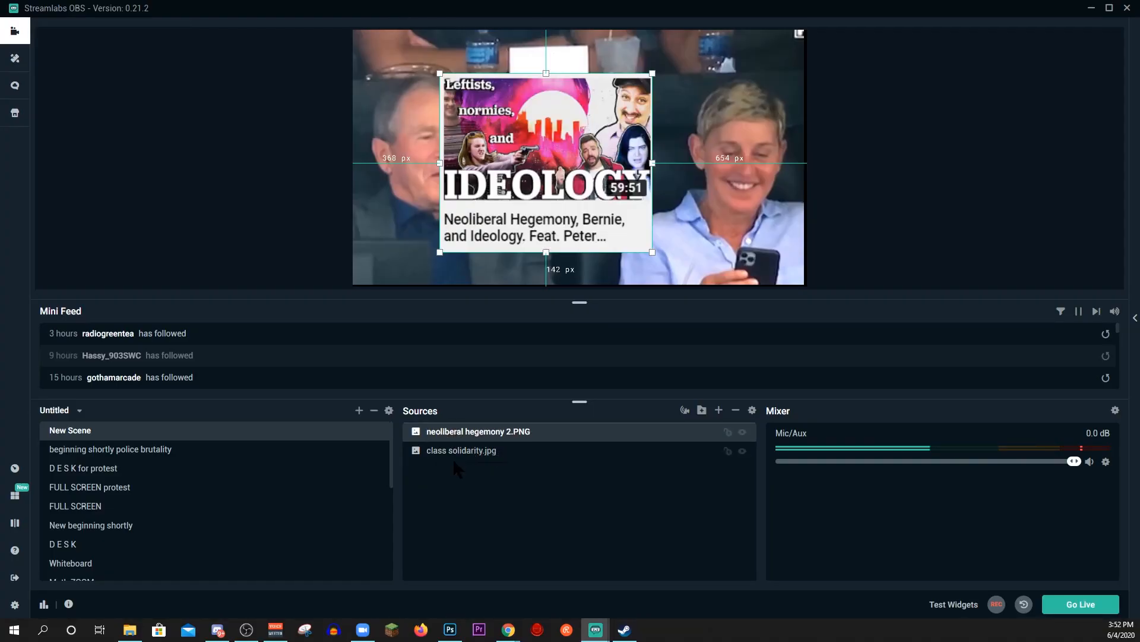
{"action": "left_click", "coordinate": [459, 452]}
{"action": "left_click", "coordinate": [570, 435]}
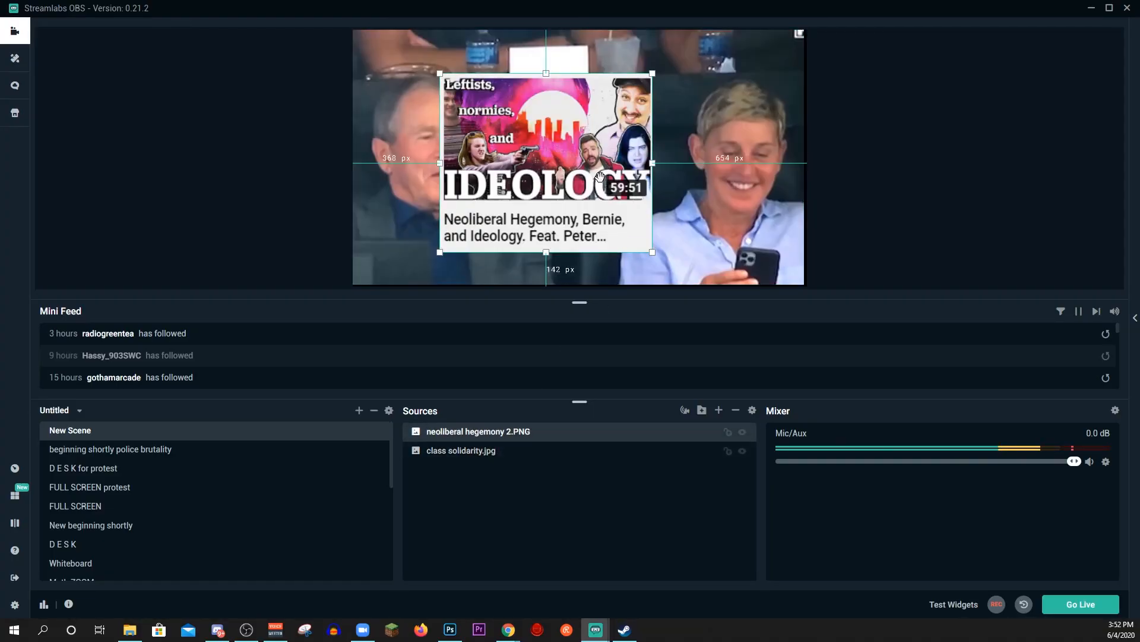
Add a Color Correction filter with its default name to neoliberal hegemony 2.PNG
{"action": "right_click", "coordinate": [458, 441]}
{"action": "left_click", "coordinate": [493, 294]}
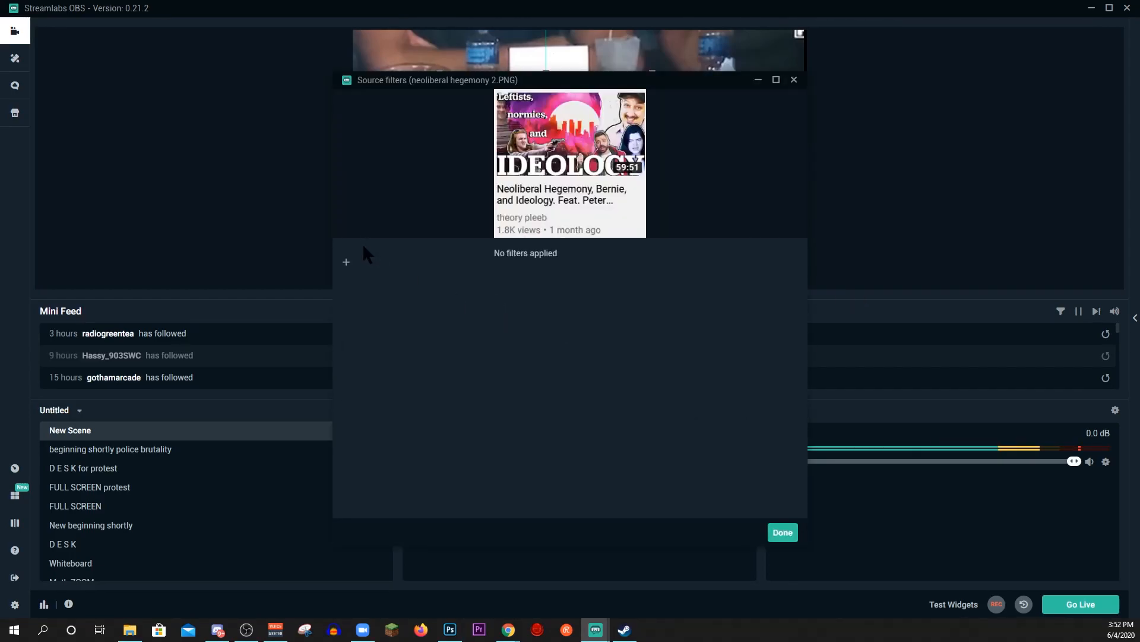
{"action": "left_click", "coordinate": [346, 263]}
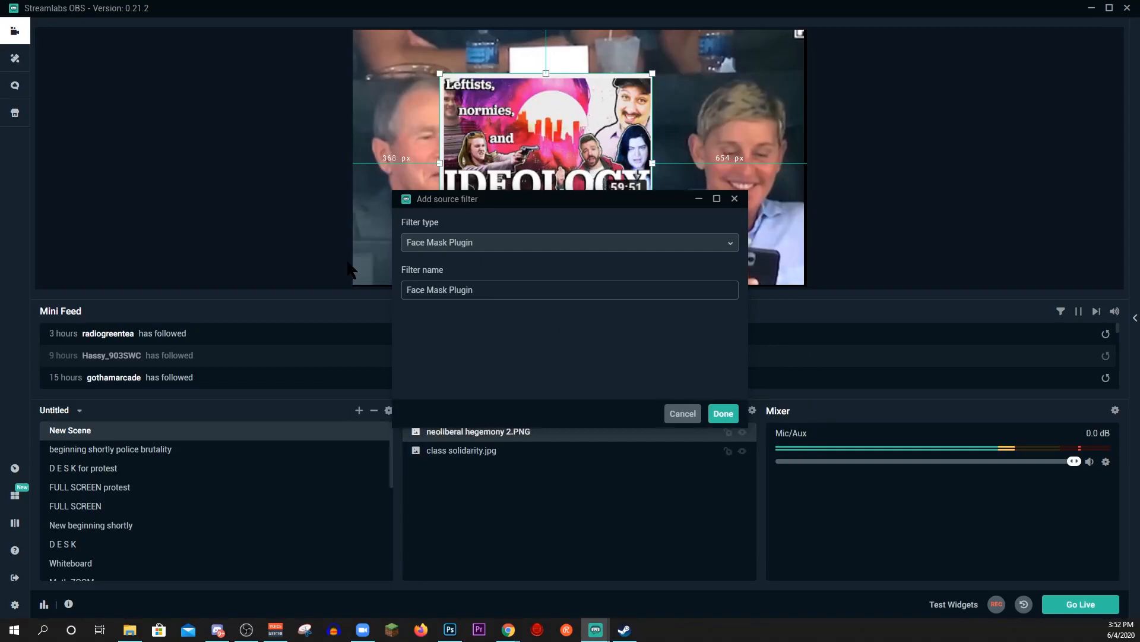
{"action": "left_click", "coordinate": [434, 243]}
{"action": "left_click", "coordinate": [435, 318]}
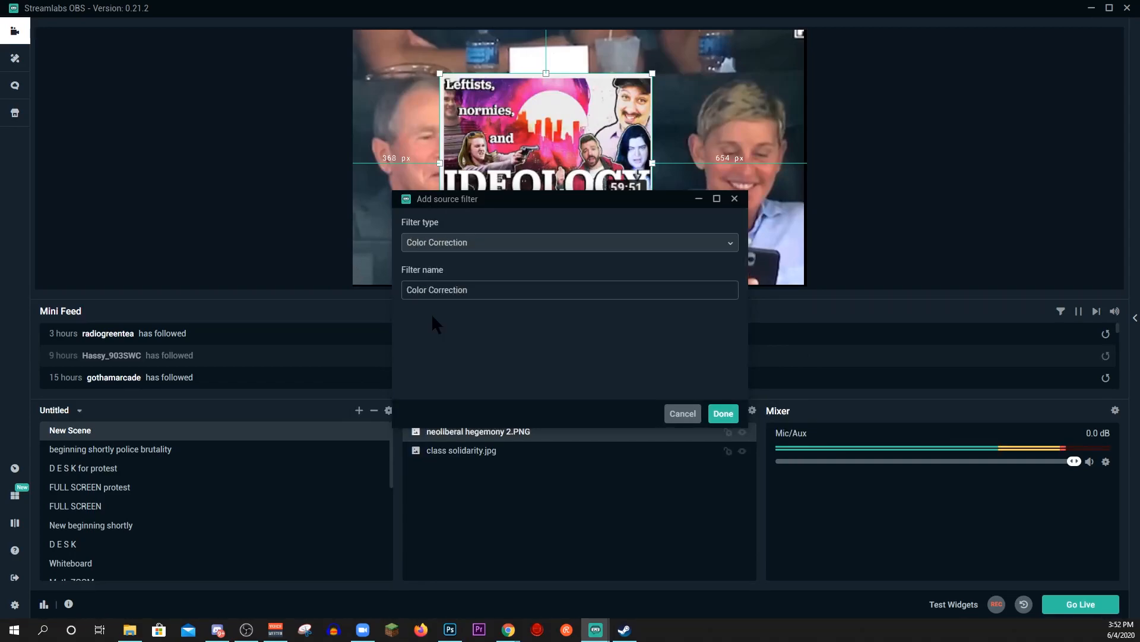
{"action": "left_click", "coordinate": [723, 414]}
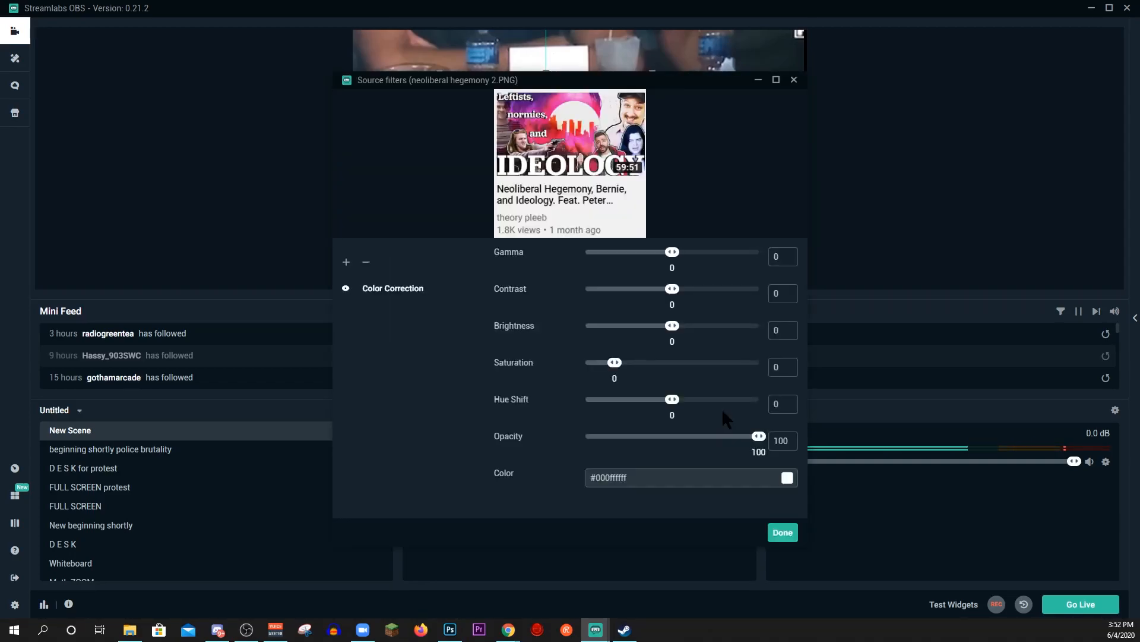
Move the filter window off the preview, try the Color Correction opacity up to 100, and close the filters
{"action": "left_click_drag", "start_coordinate": [701, 83], "coordinate": [373, 89]}
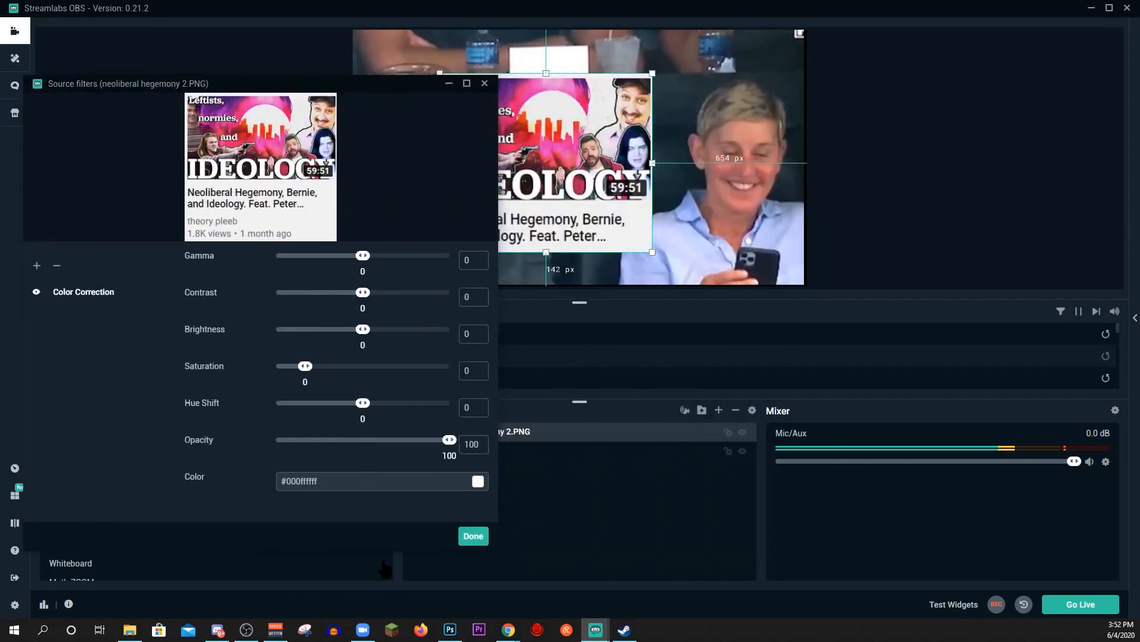
{"action": "left_click_drag", "start_coordinate": [450, 439], "coordinate": [518, 460]}
{"action": "left_click", "coordinate": [485, 84]}
Shrink the background photo slightly and move the thumbnail image to about 534 px from the canvas's left edge
{"action": "left_click", "coordinate": [737, 146]}
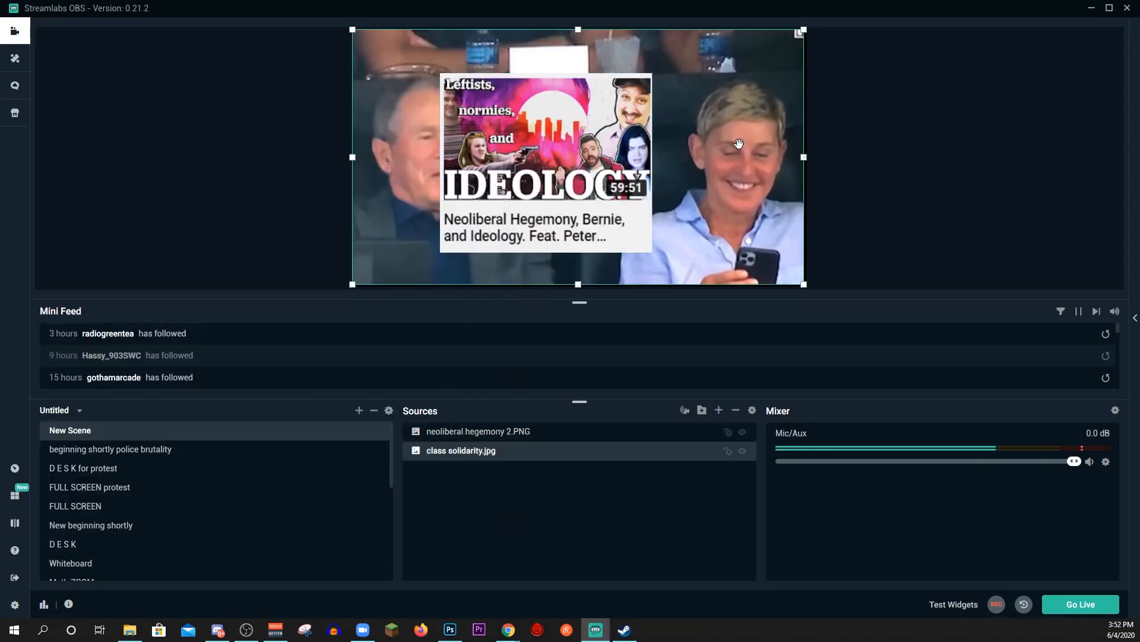
{"action": "left_click_drag", "start_coordinate": [589, 183], "coordinate": [602, 150]}
{"action": "left_click", "coordinate": [588, 188]}
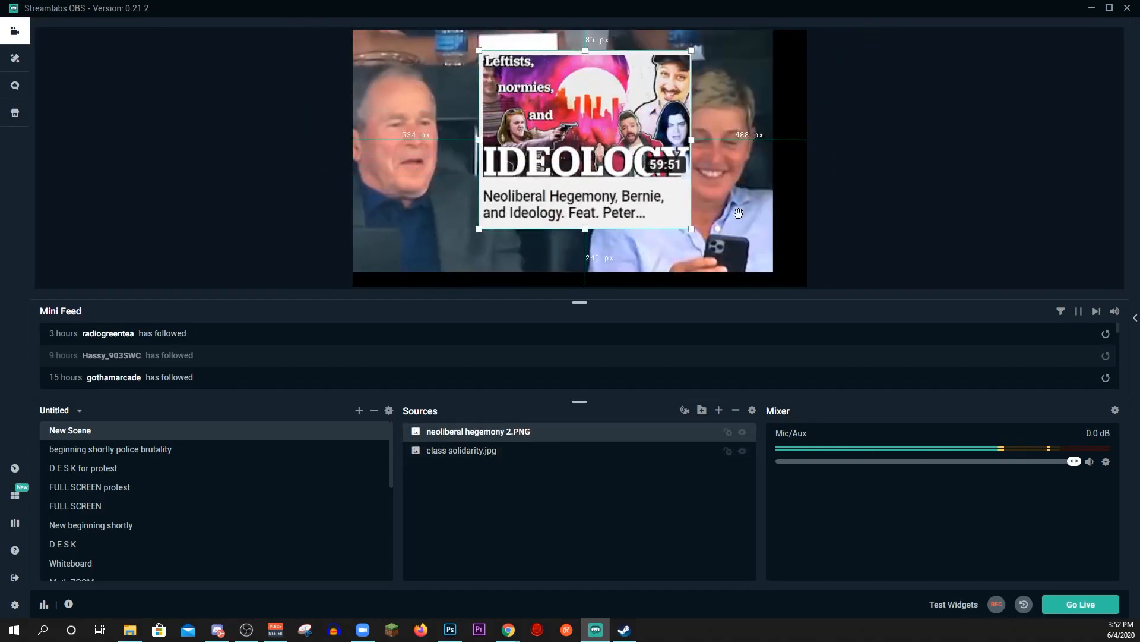
Delete both class solidarity.jpg and neoliberal hegemony 2.PNG from the scene
{"action": "left_click", "coordinate": [738, 213]}
{"action": "key", "text": "Delete"}
{"action": "left_click_drag", "start_coordinate": [620, 187], "coordinate": [557, 223]}
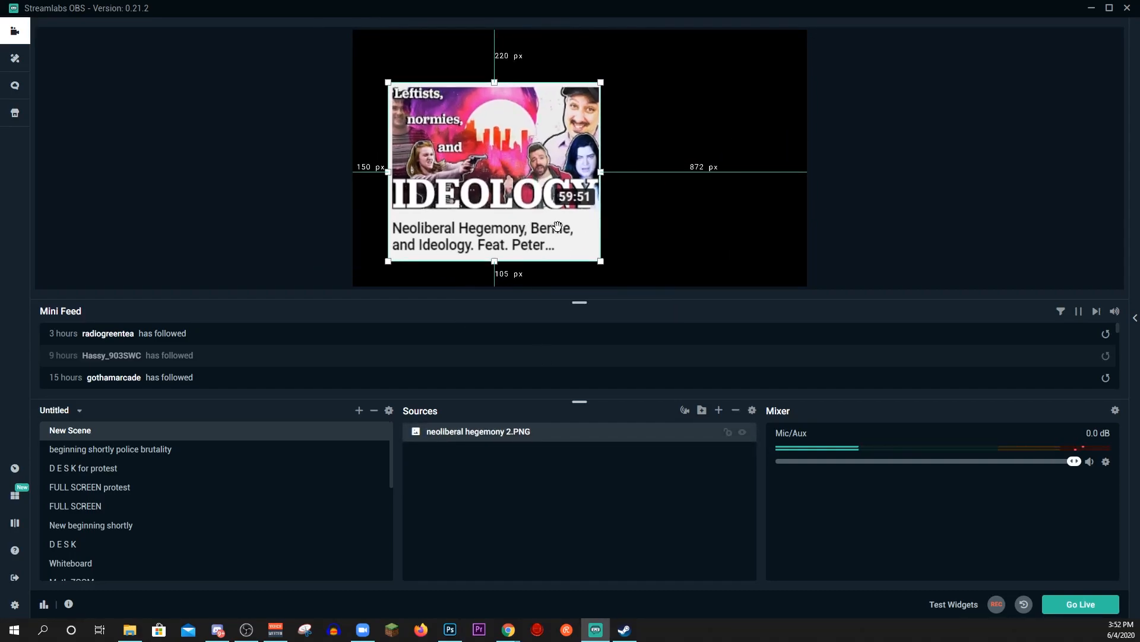
{"action": "key", "text": "Delete"}
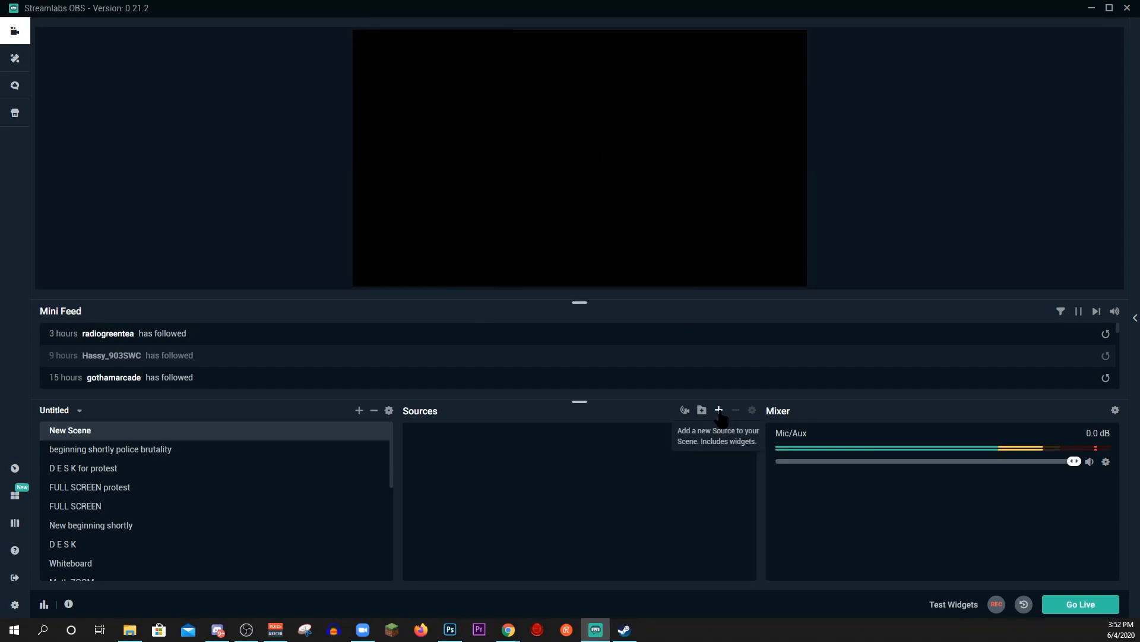
View the available source types, close the source window, and look over the currently running applications
{"action": "left_click", "coordinate": [719, 410]}
{"action": "left_click", "coordinate": [913, 124]}
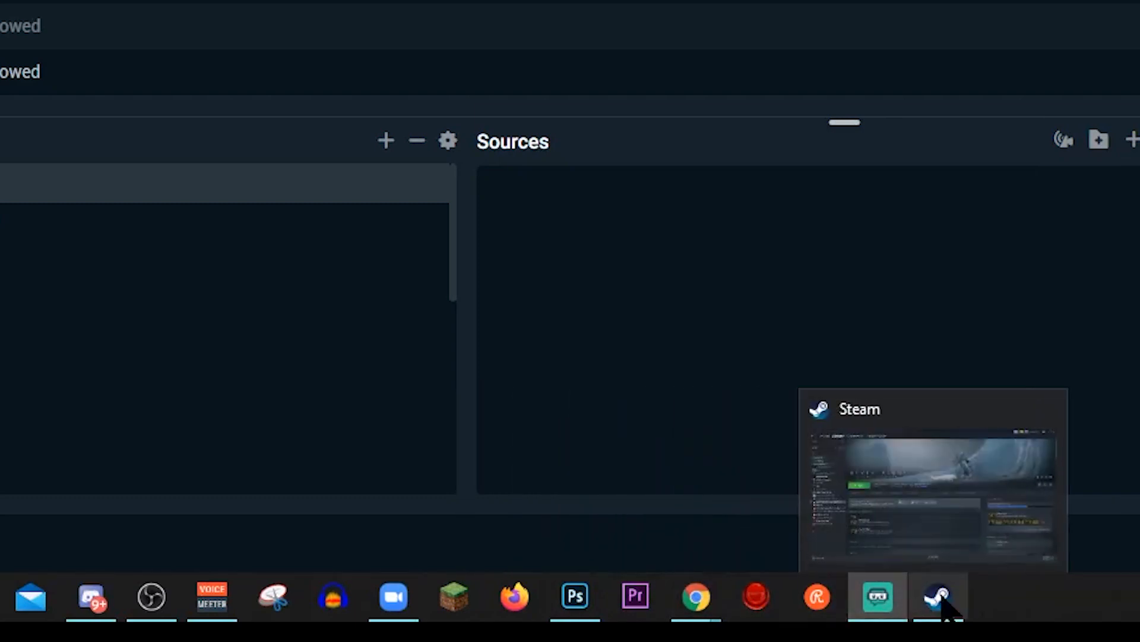
{"action": "mouse_move", "coordinate": [404, 606]}
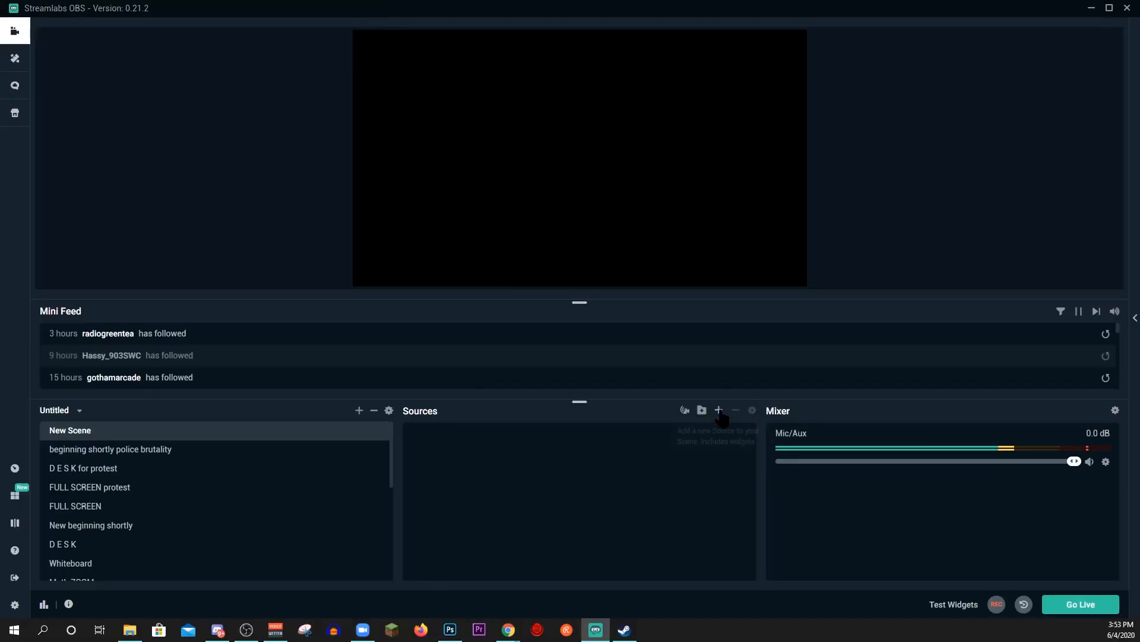
Add a new Window Capture source named "zoom" to New Scene
{"action": "left_click", "coordinate": [719, 410]}
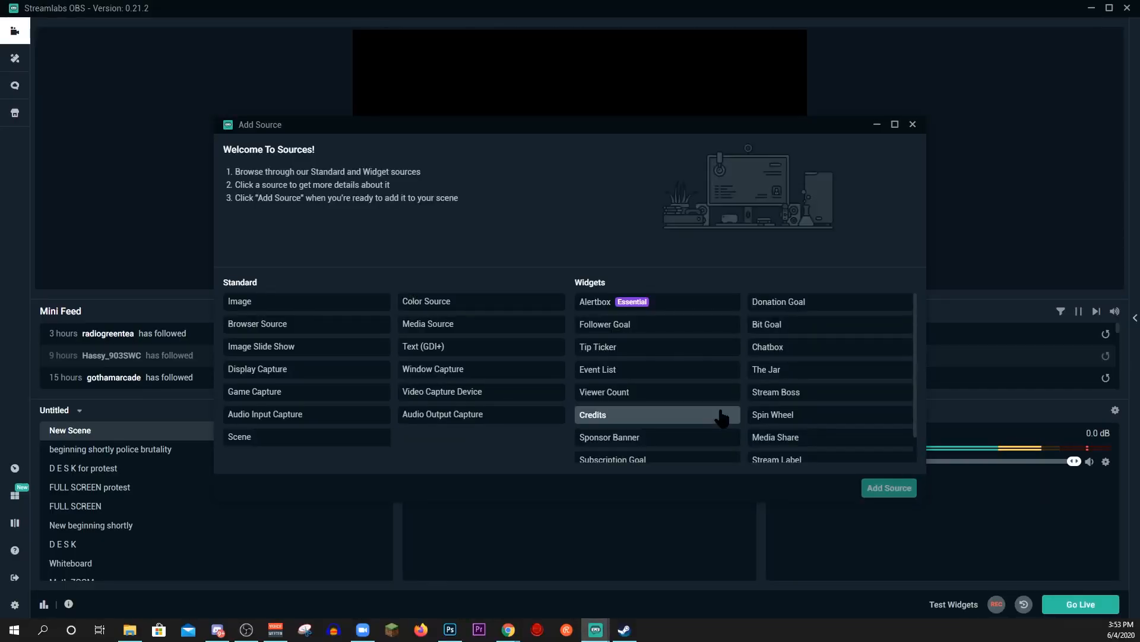
{"action": "left_click", "coordinate": [912, 126]}
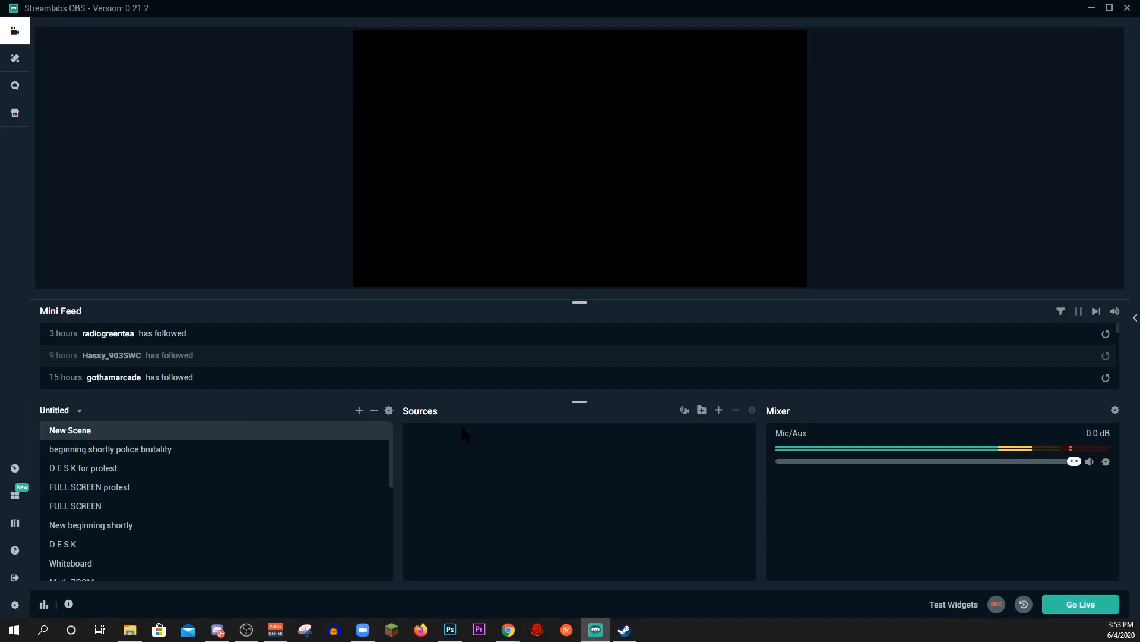
{"action": "left_click", "coordinate": [719, 410]}
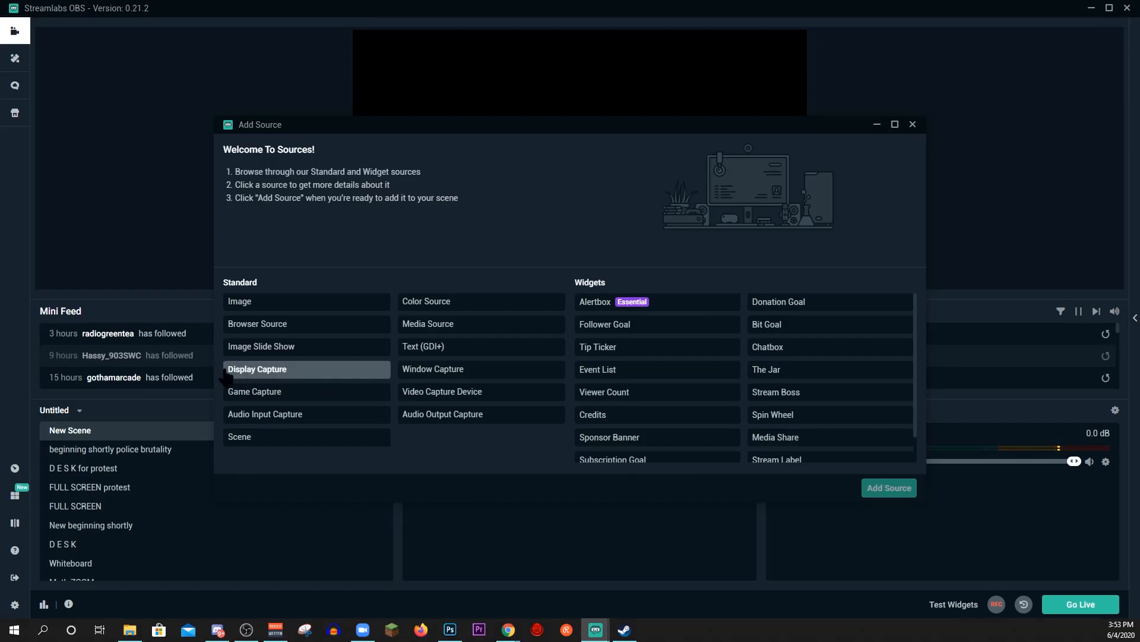
{"action": "left_click", "coordinate": [437, 377]}
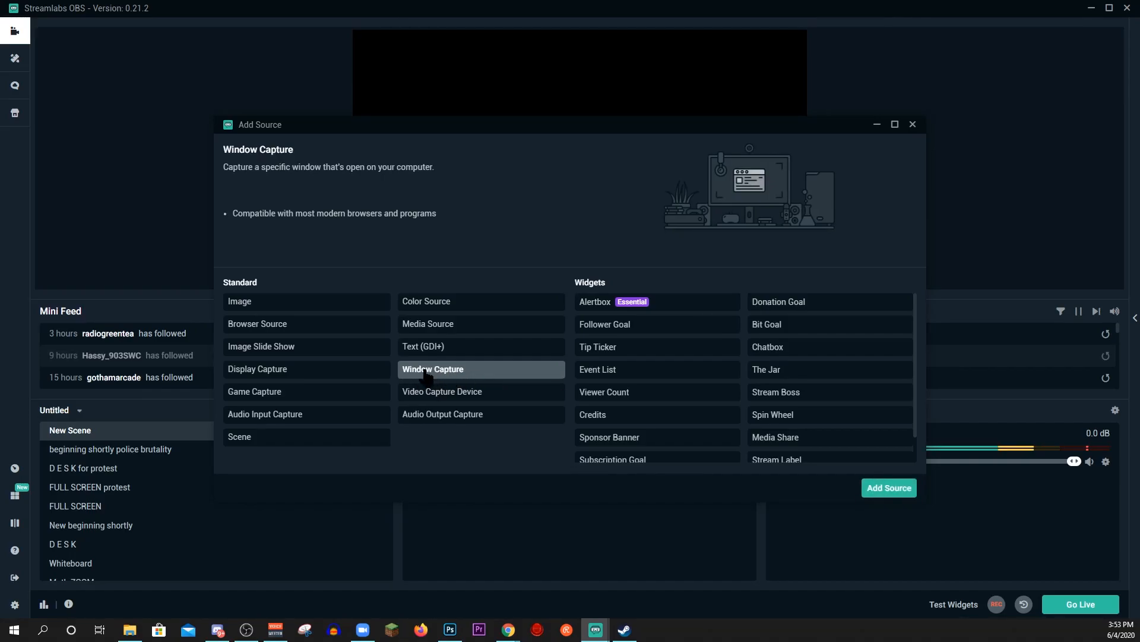
{"action": "left_click", "coordinate": [428, 394]}
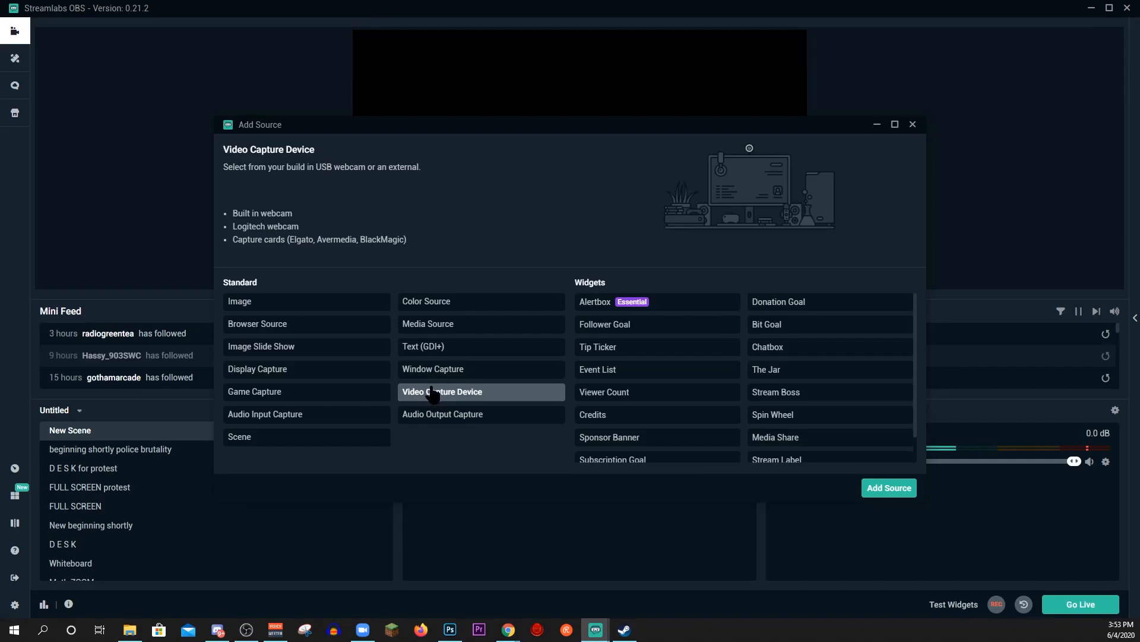
{"action": "left_click", "coordinate": [434, 376]}
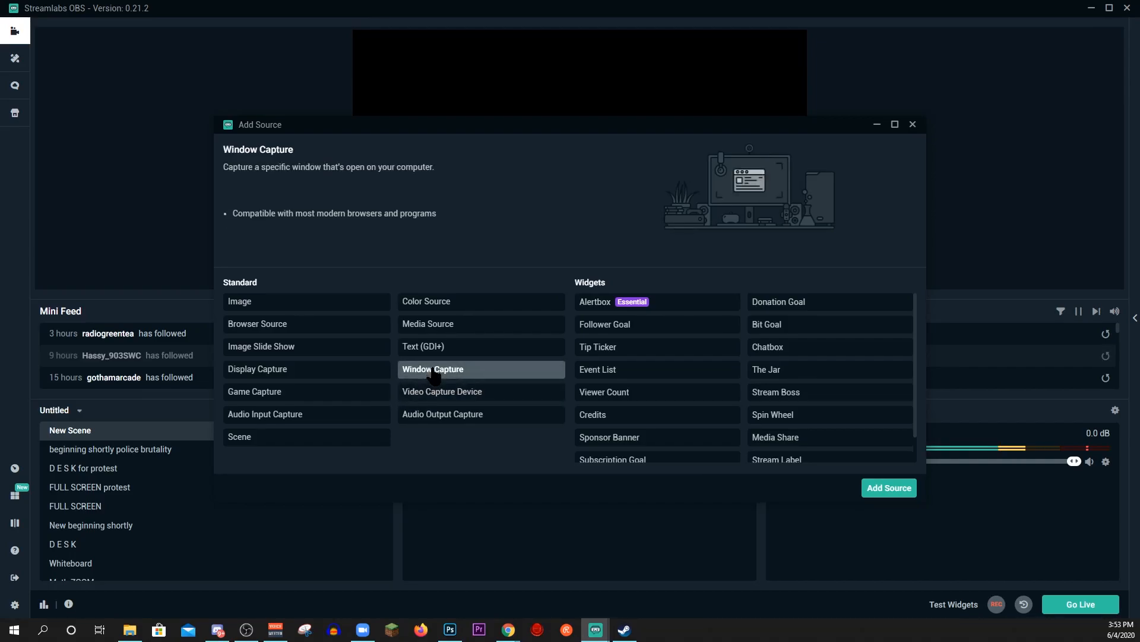
{"action": "left_click", "coordinate": [889, 489]}
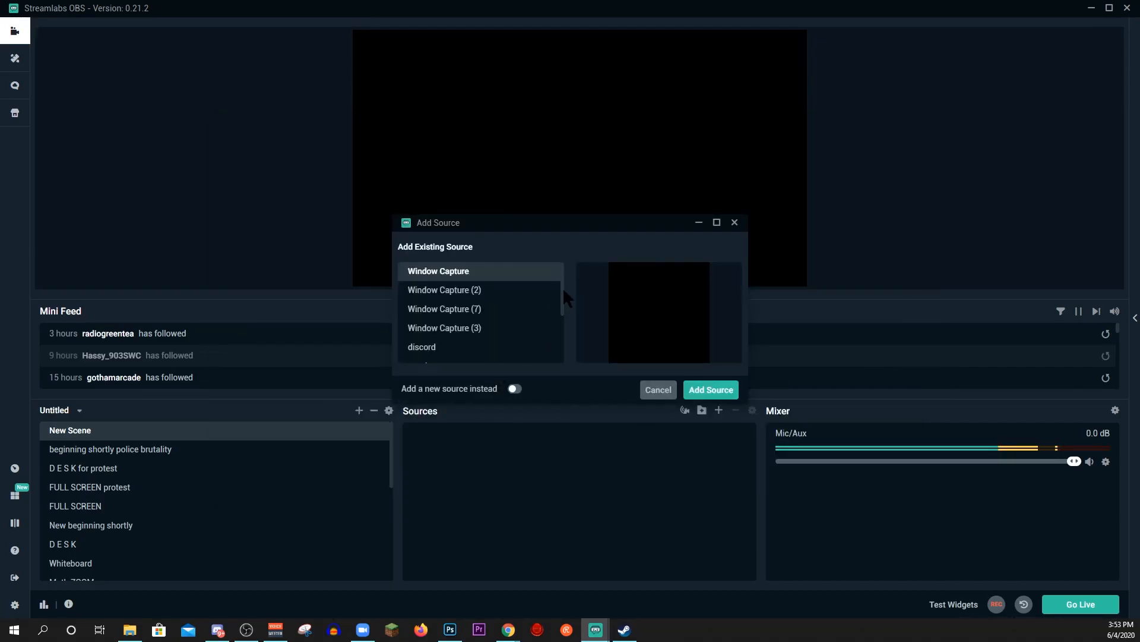
{"action": "left_click", "coordinate": [516, 391]}
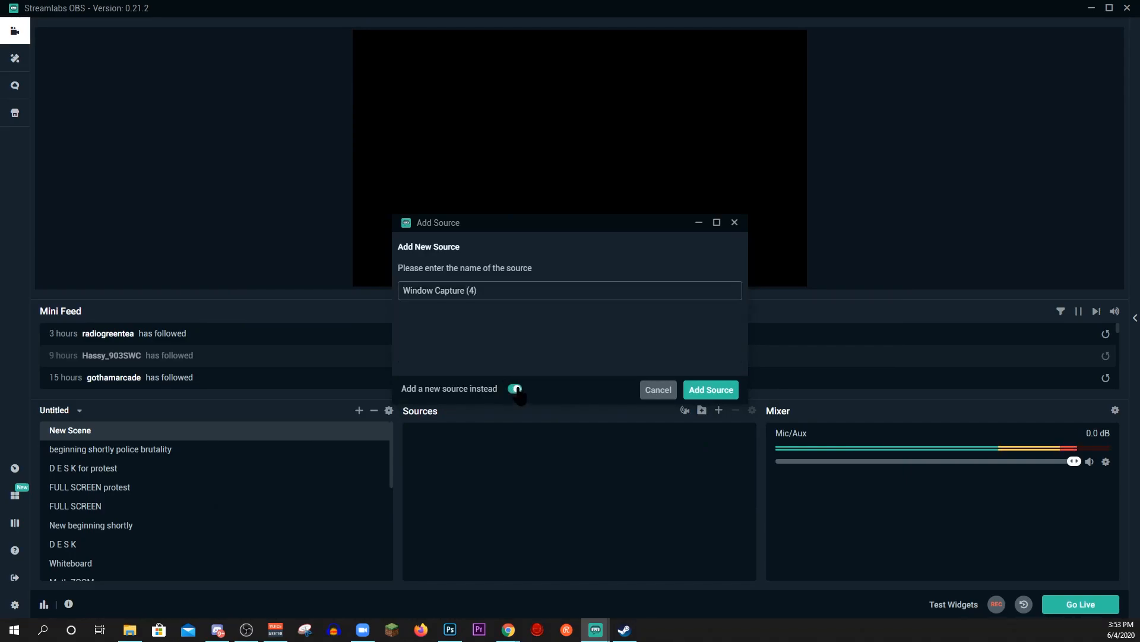
{"action": "left_click_drag", "start_coordinate": [478, 290], "coordinate": [327, 279]}
{"action": "type", "text": "zoom"}
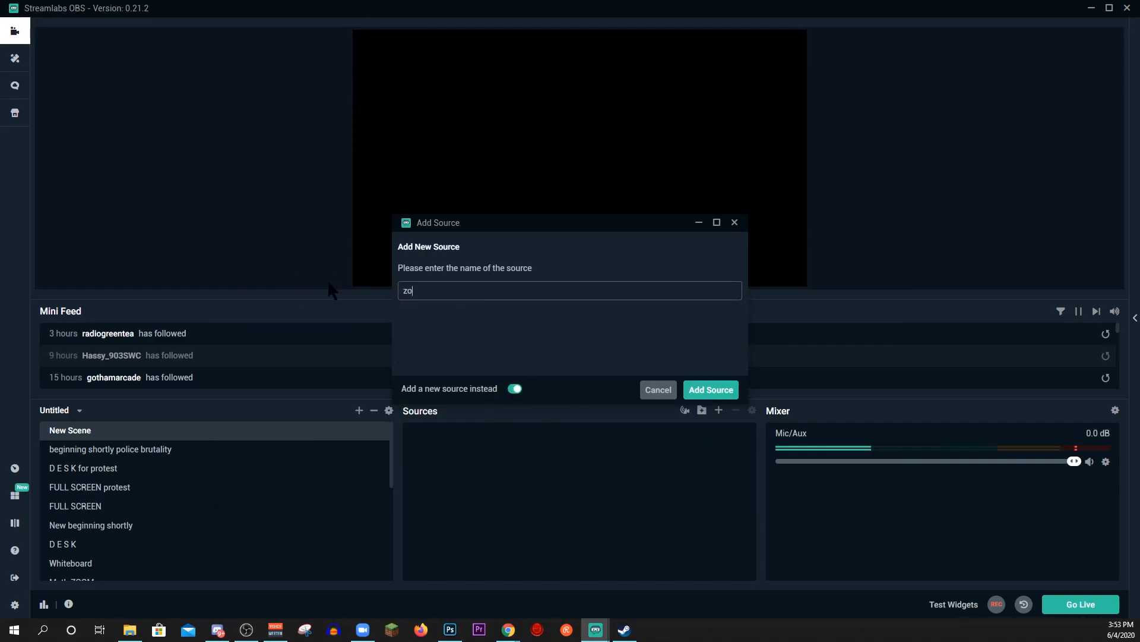
{"action": "left_click", "coordinate": [715, 389]}
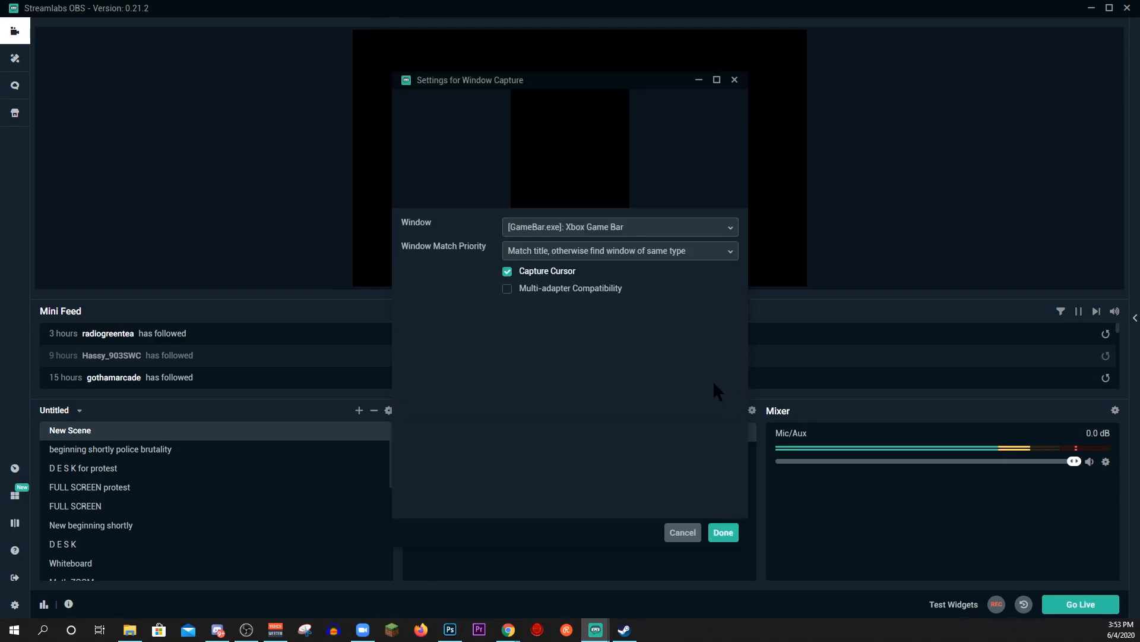
Set the zoom source to capture the window [Zoom.exe]: Zoom Meeting and confirm its settings
{"action": "left_click", "coordinate": [594, 229]}
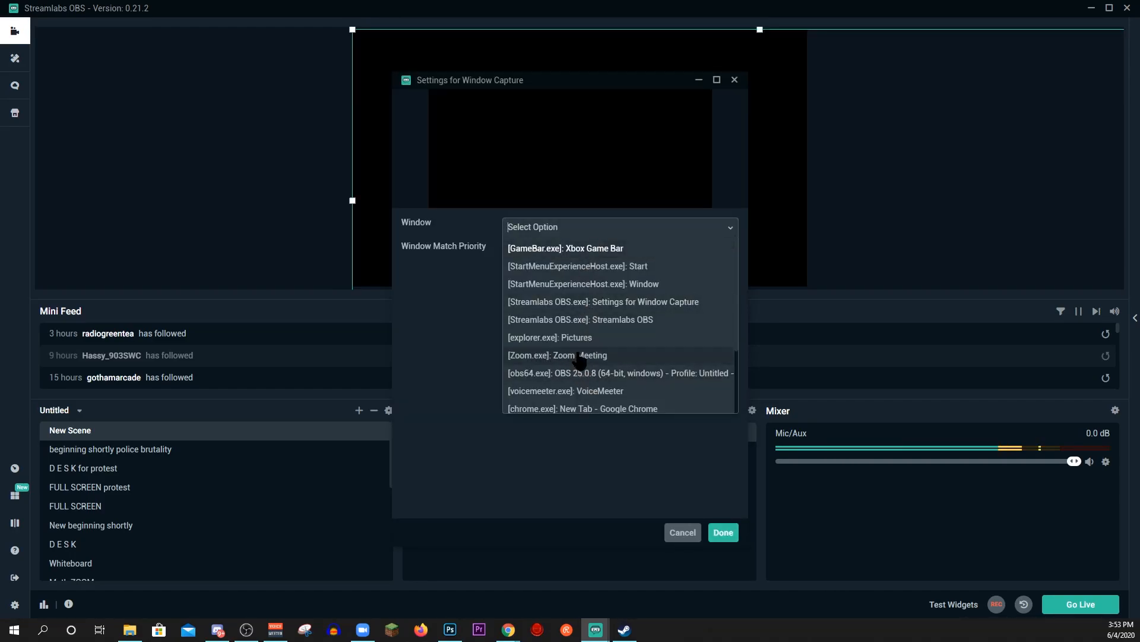
{"action": "left_click", "coordinate": [612, 356]}
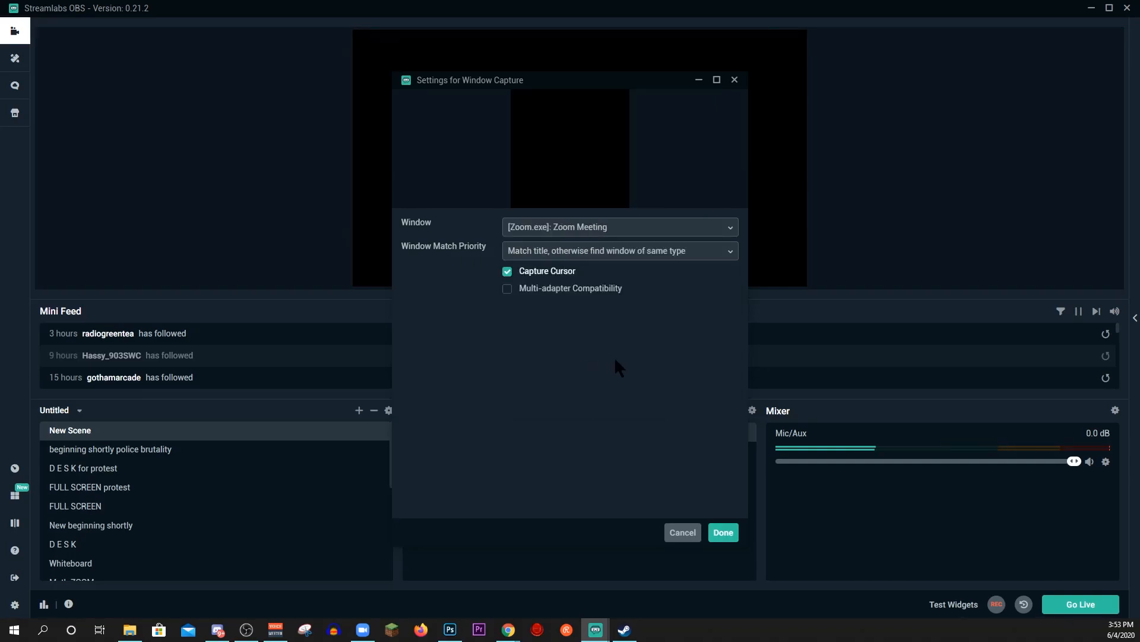
{"action": "left_click", "coordinate": [721, 536]}
Move the zoom capture to about 135 px from the canvas's left edge and 174 px from its top
{"action": "left_click_drag", "start_coordinate": [573, 79], "coordinate": [642, 142]}
{"action": "left_click_drag", "start_coordinate": [687, 89], "coordinate": [754, 49]}
{"action": "left_click_drag", "start_coordinate": [667, 102], "coordinate": [631, 124]}
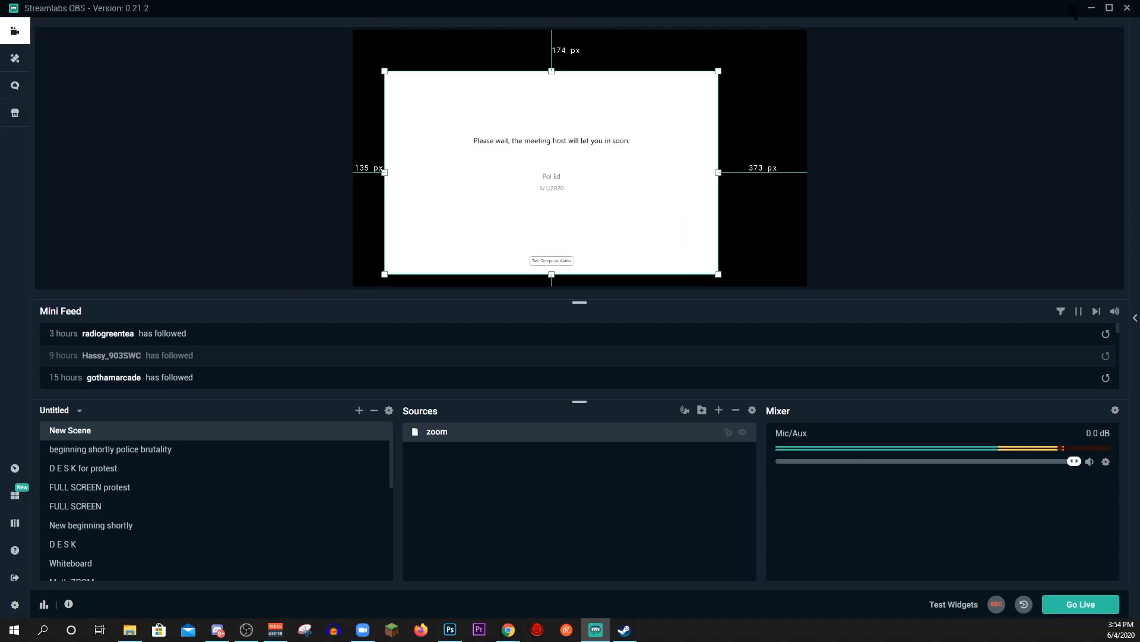
Restore Streamlabs OBS to a smaller window, move the Zoom meeting window away, and reposition Streamlabs OBS on the desktop
{"action": "left_click", "coordinate": [1109, 8]}
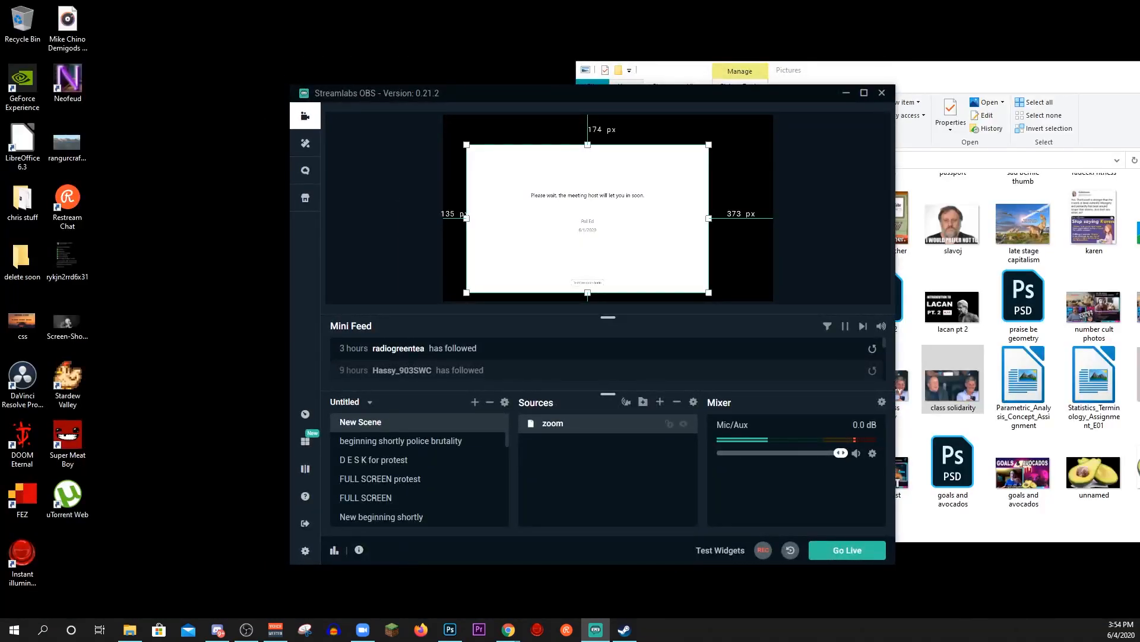
{"action": "left_click", "coordinate": [363, 629]}
{"action": "left_click_drag", "start_coordinate": [447, 166], "coordinate": [3, 89]}
{"action": "left_click_drag", "start_coordinate": [635, 98], "coordinate": [661, 83]}
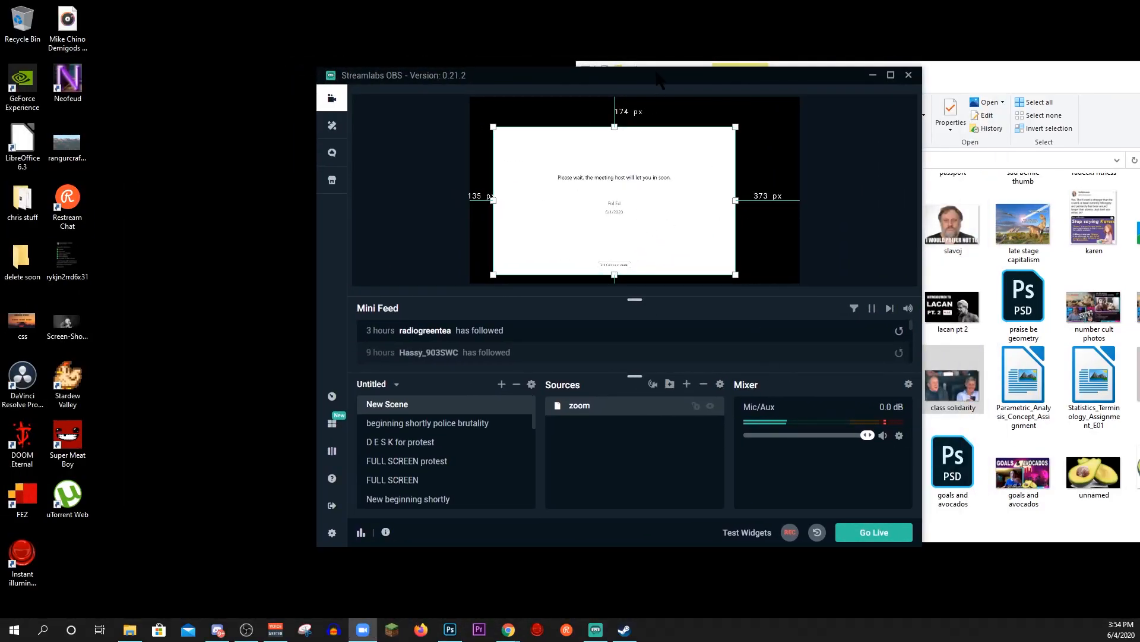
{"action": "left_click_drag", "start_coordinate": [660, 82], "coordinate": [549, 96]}
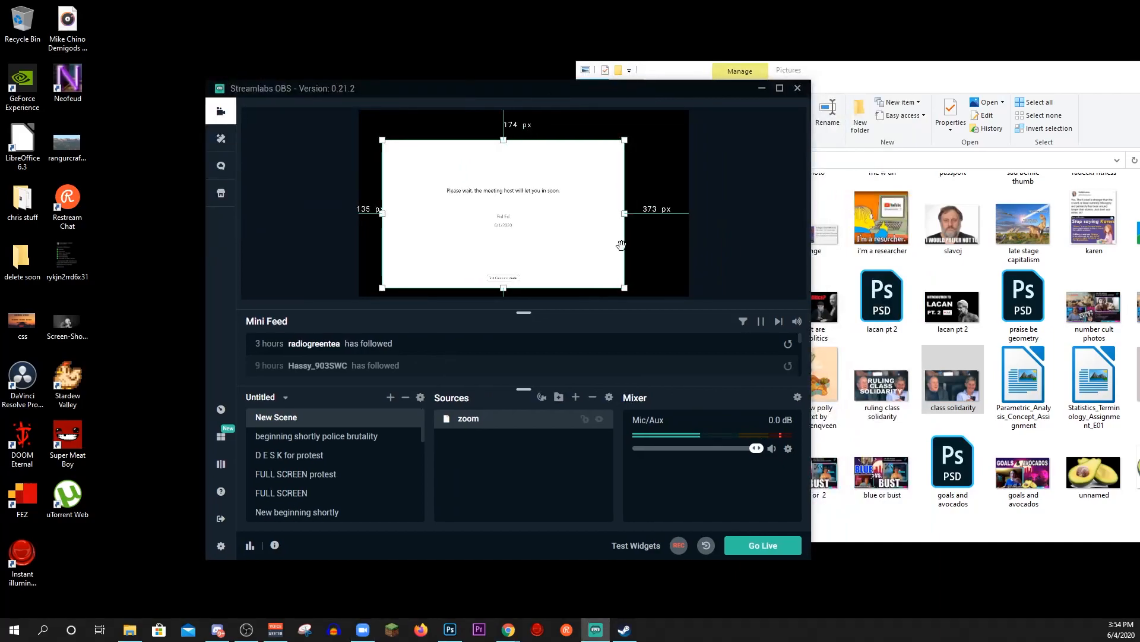
{"action": "left_click", "coordinate": [757, 194]}
Move the zoom capture to about 277 px from the canvas's left edge and 140 px from its top
{"action": "left_click_drag", "start_coordinate": [532, 214], "coordinate": [586, 209]}
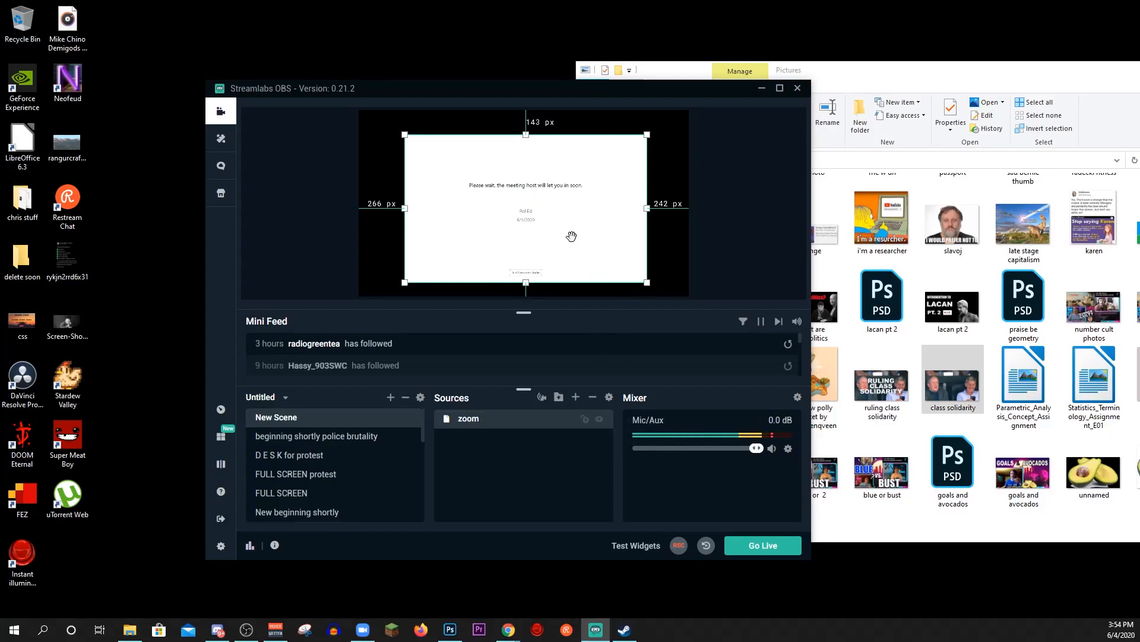
{"action": "mouse_move", "coordinate": [557, 238]}
{"action": "left_mouse_down"}
{"action": "mouse_move", "coordinate": [527, 226]}
{"action": "mouse_move", "coordinate": [561, 246]}
{"action": "mouse_move", "coordinate": [561, 232]}
{"action": "left_mouse_up"}
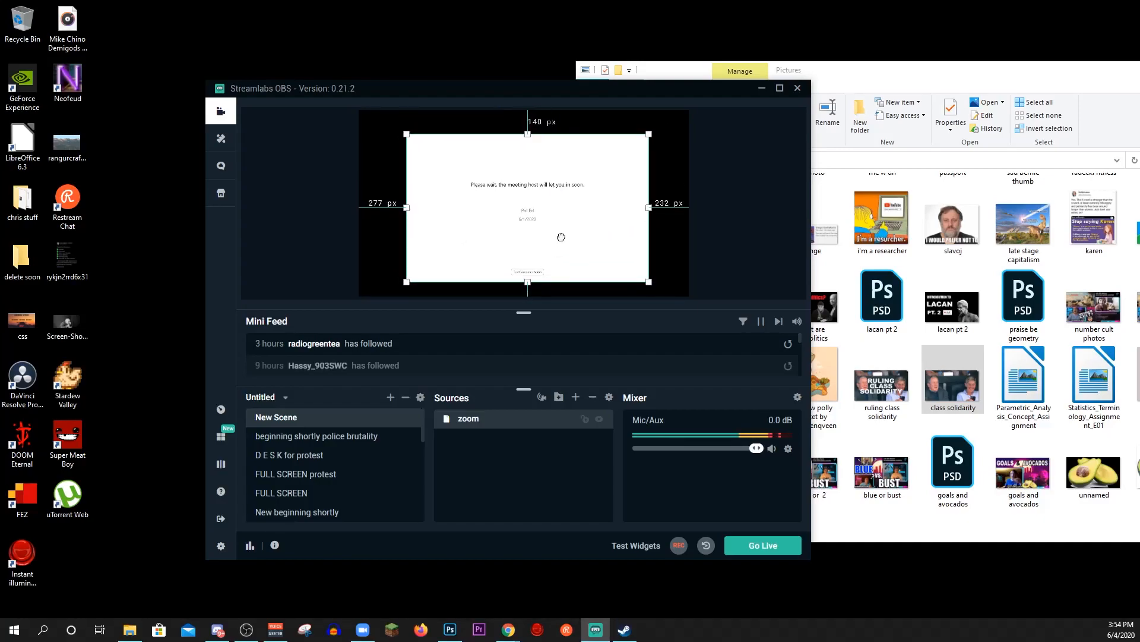
{"action": "left_click", "coordinate": [308, 215]}
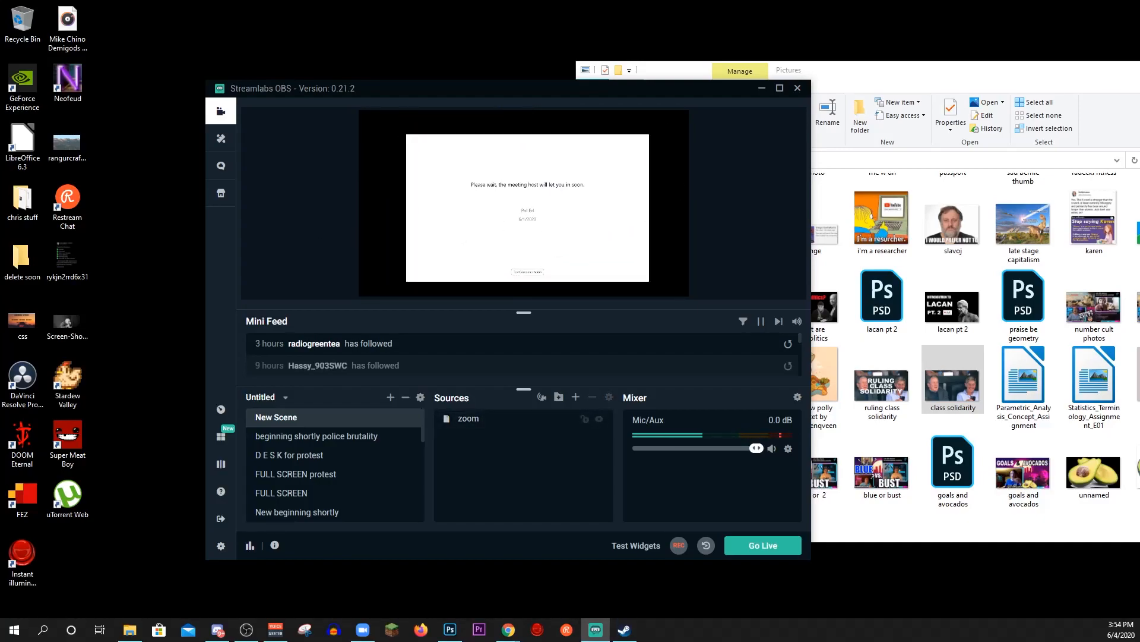
{"action": "left_click", "coordinate": [505, 187]}
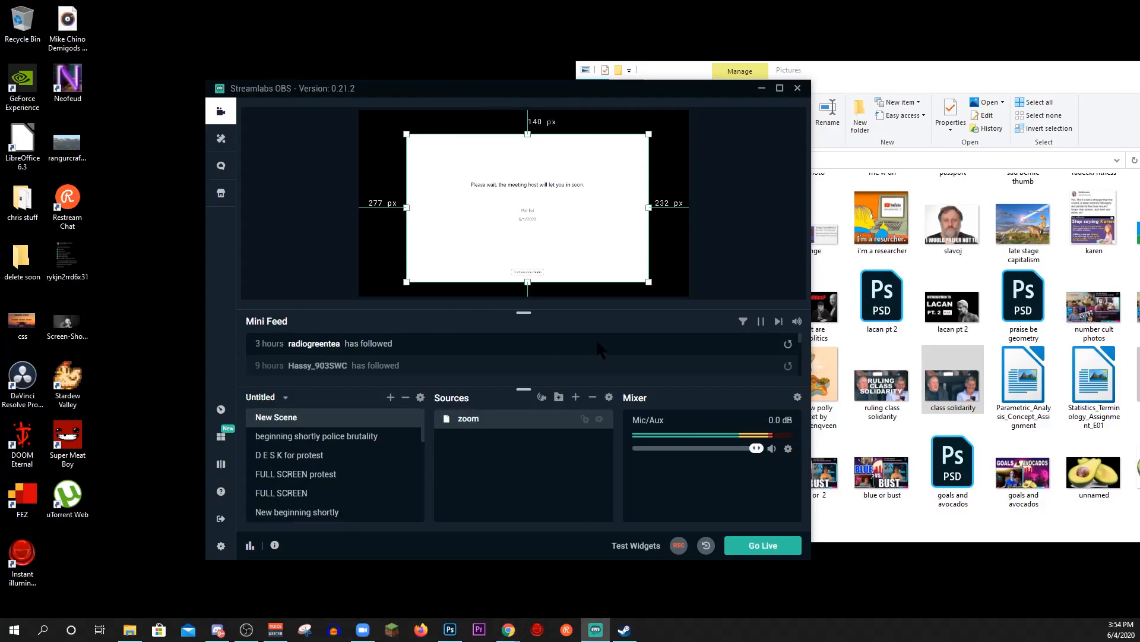
Switch to YouTube Studio in Chrome, reduce its window, and arrange Streamlabs OBS beside it
{"action": "mouse_move", "coordinate": [511, 631]}
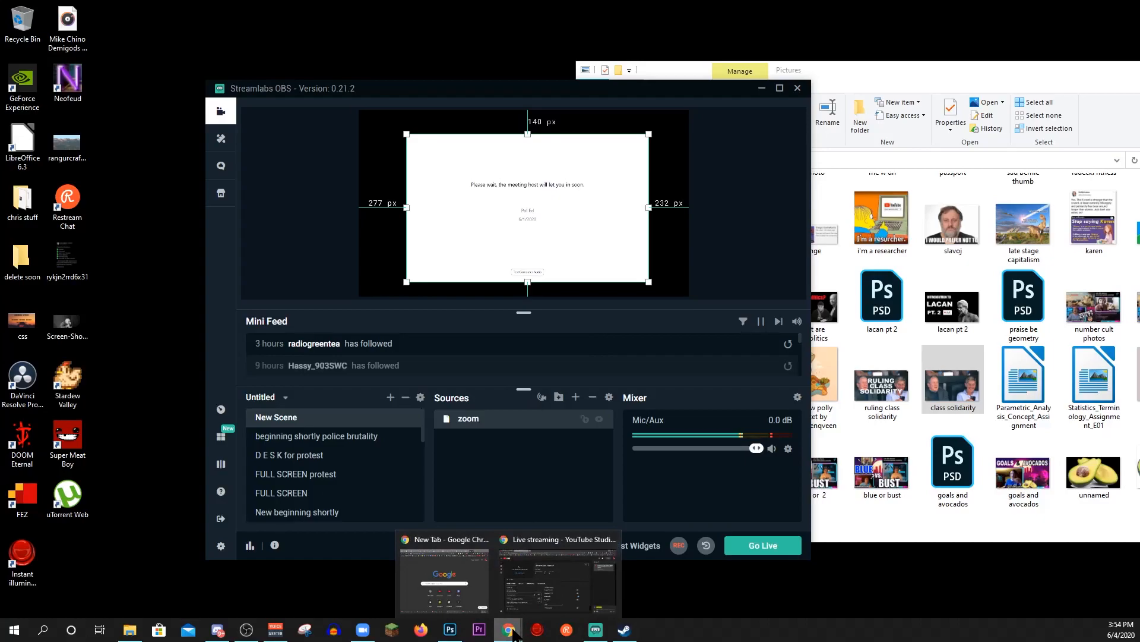
{"action": "left_click", "coordinate": [542, 575]}
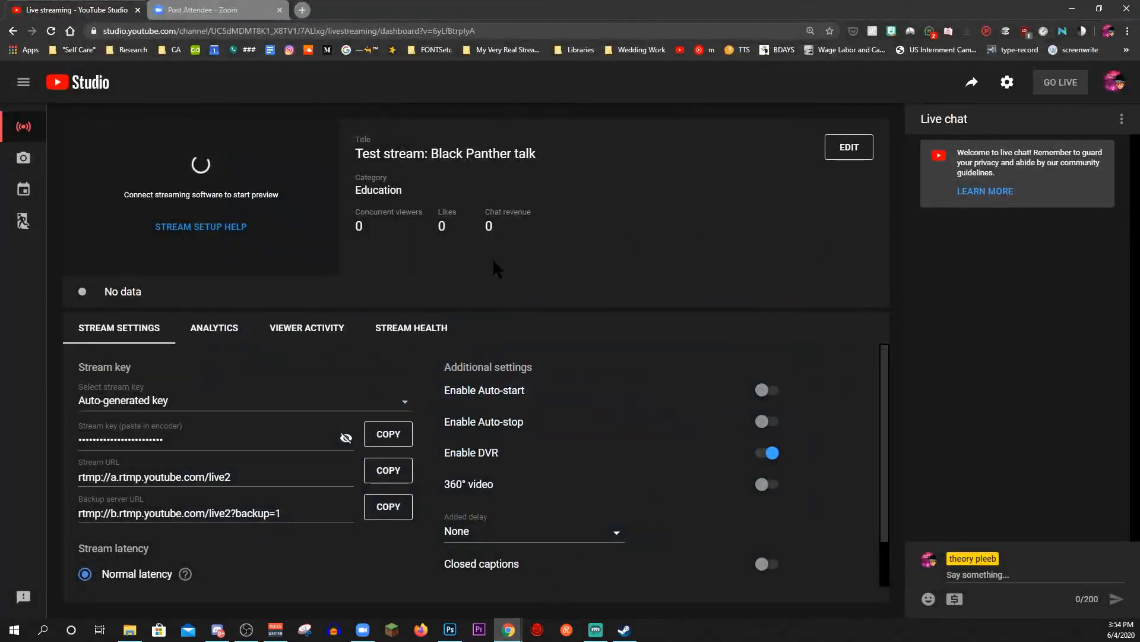
{"action": "double_click", "coordinate": [699, 9]}
{"action": "left_click", "coordinate": [223, 263]}
{"action": "left_click_drag", "start_coordinate": [452, 90], "coordinate": [291, 75]}
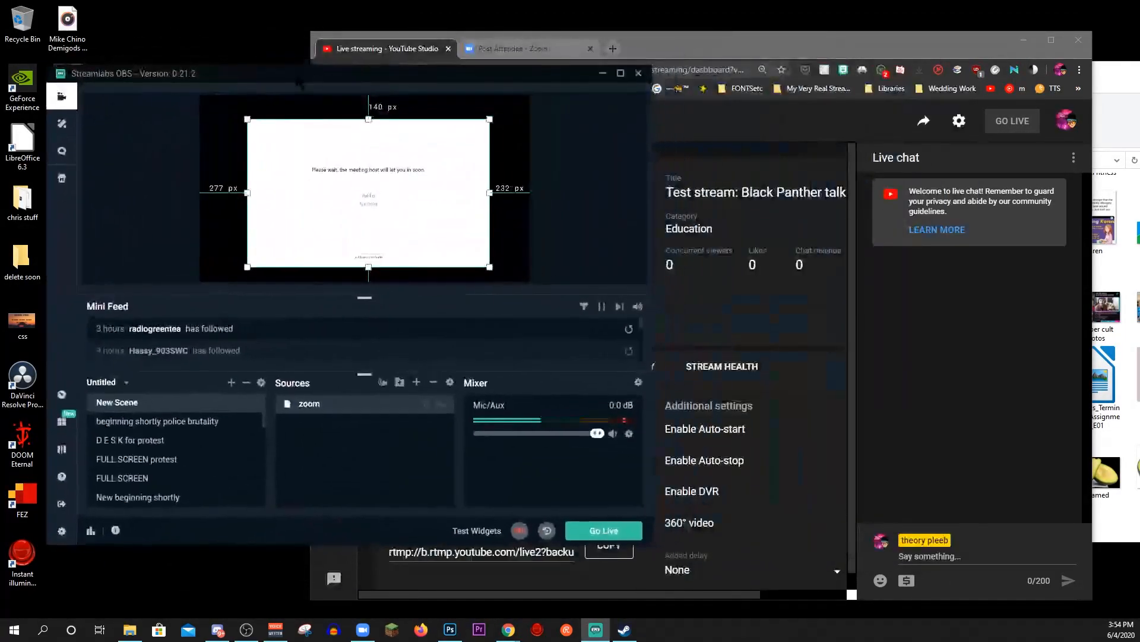
Copy the auto-generated stream key from the YouTube Studio stream settings
{"action": "left_click", "coordinate": [591, 236]}
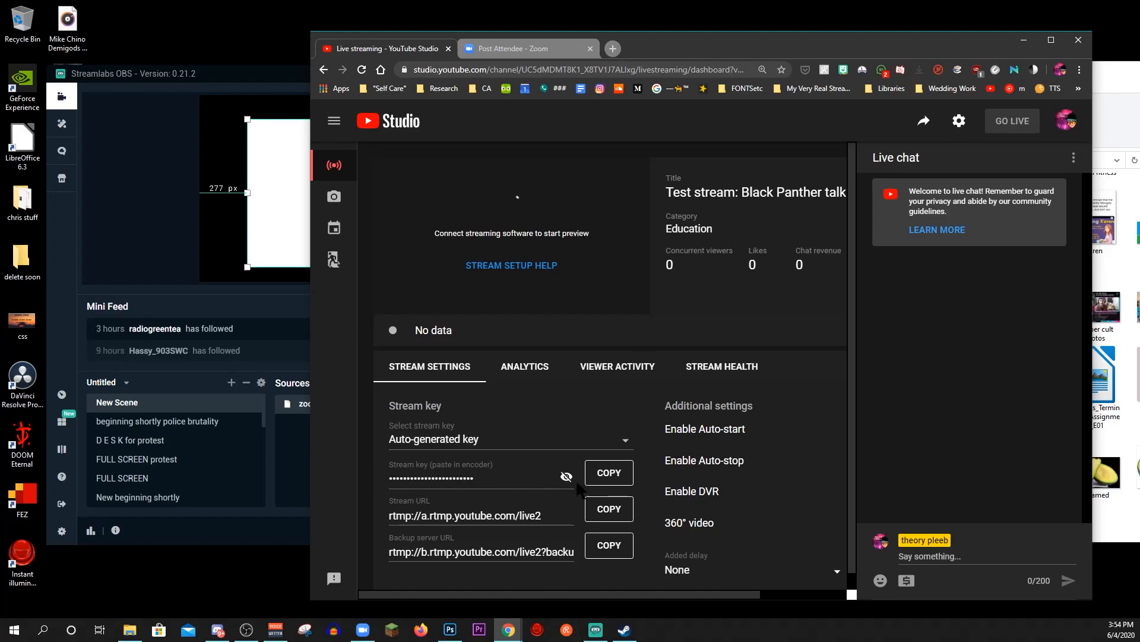
{"action": "left_click", "coordinate": [619, 485]}
{"action": "left_click", "coordinate": [617, 481]}
Switch to Streamlabs OBS and set the streaming service to YouTube / YouTube Gaming in its stream settings
{"action": "left_click", "coordinate": [208, 529]}
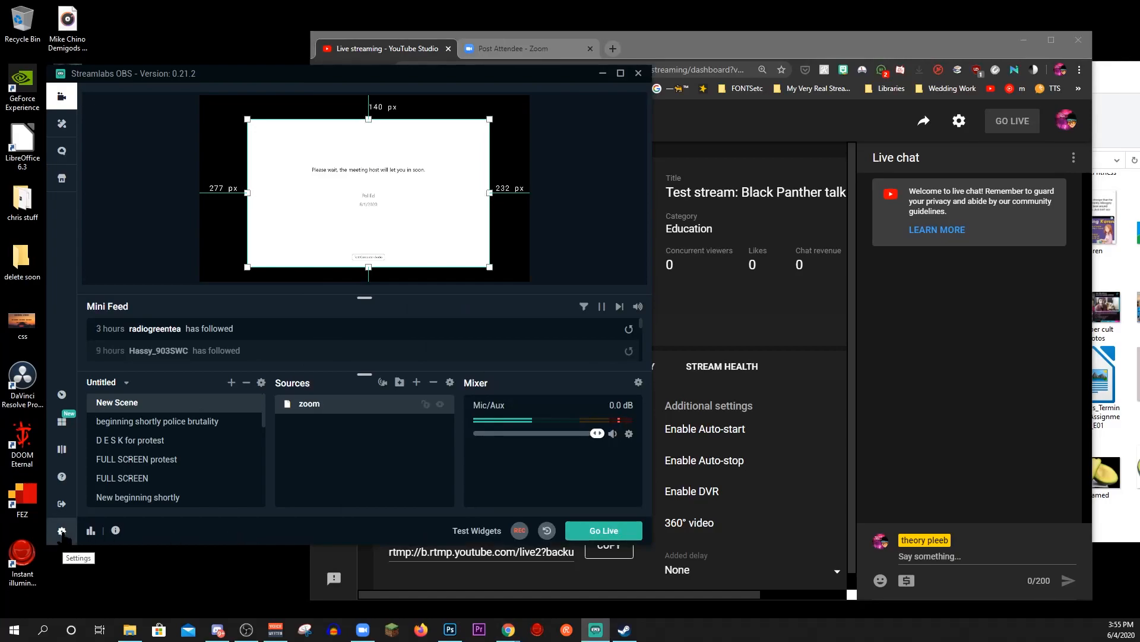
{"action": "left_click", "coordinate": [61, 530]}
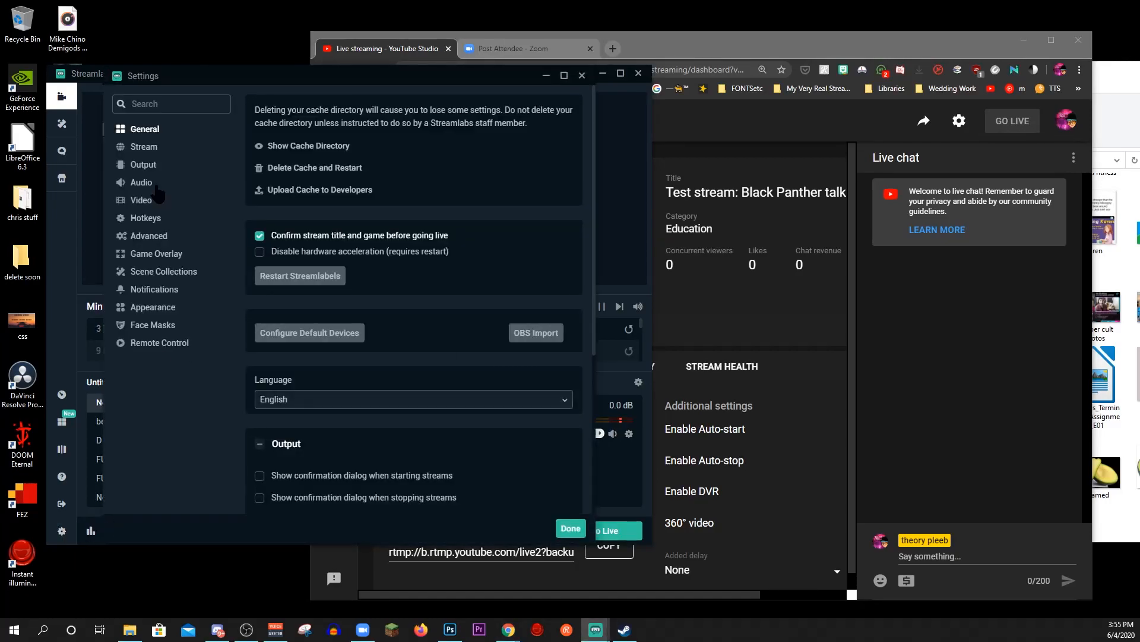
{"action": "left_click", "coordinate": [144, 149]}
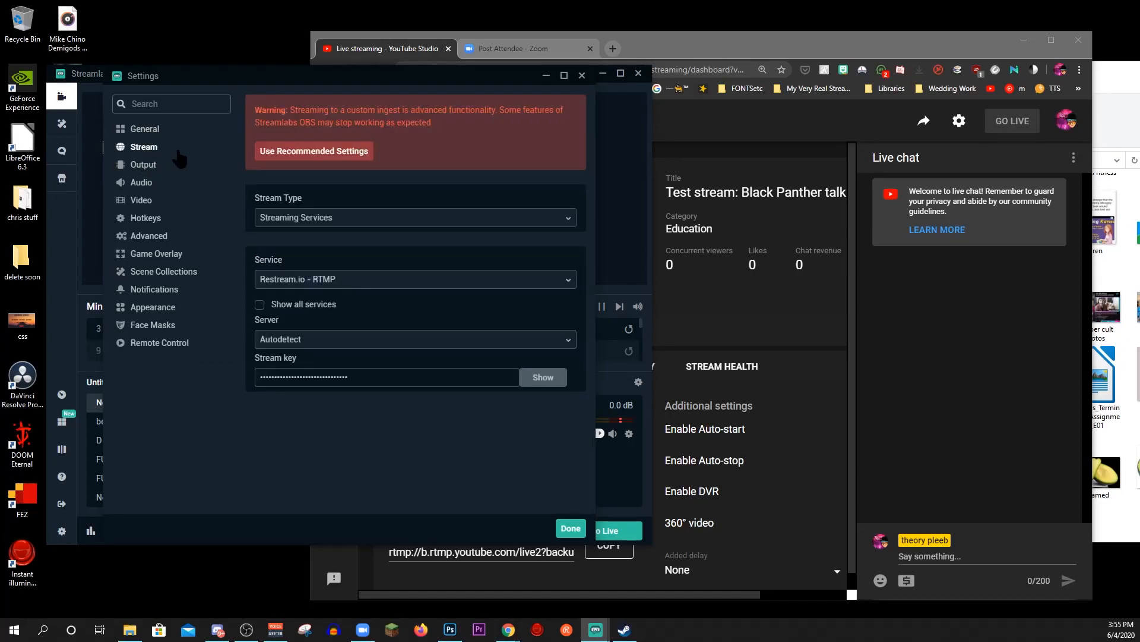
{"action": "left_click", "coordinate": [310, 284]}
{"action": "left_click", "coordinate": [300, 321]}
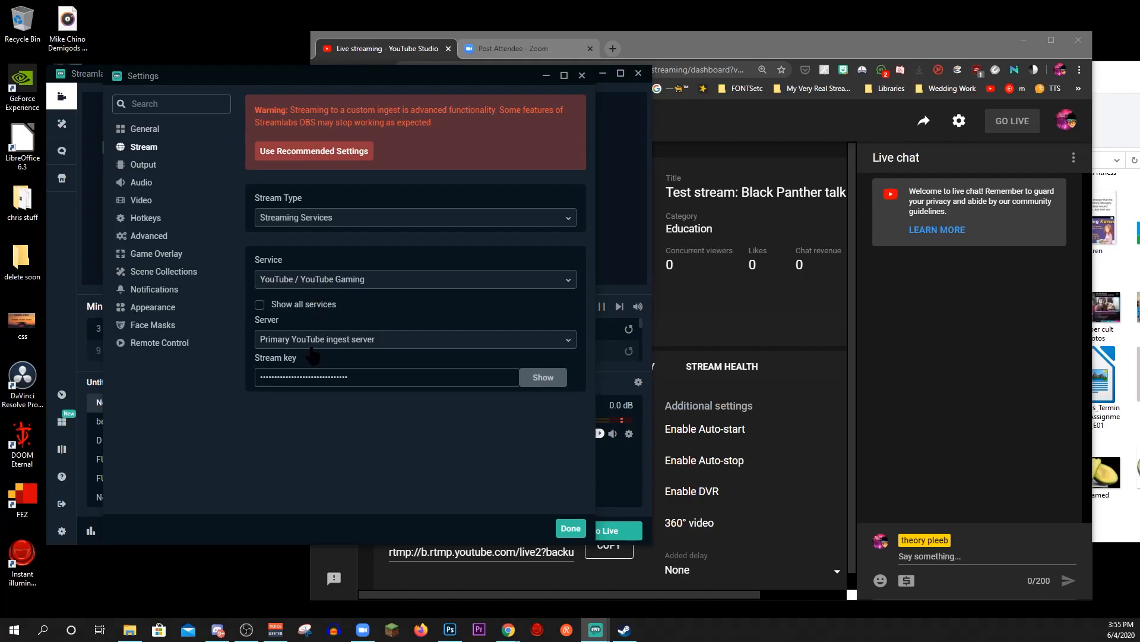
Replace the existing stream key with the copied YouTube stream key and save the settings
{"action": "left_click_drag", "start_coordinate": [361, 374], "coordinate": [181, 379]}
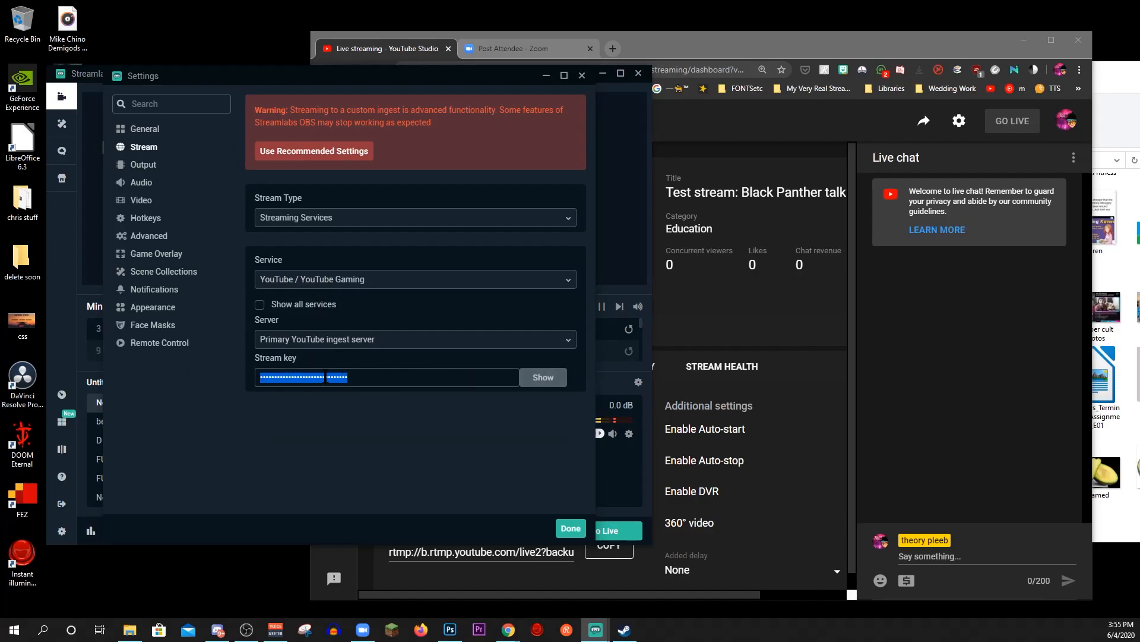
{"action": "key", "text": "BackSpace"}
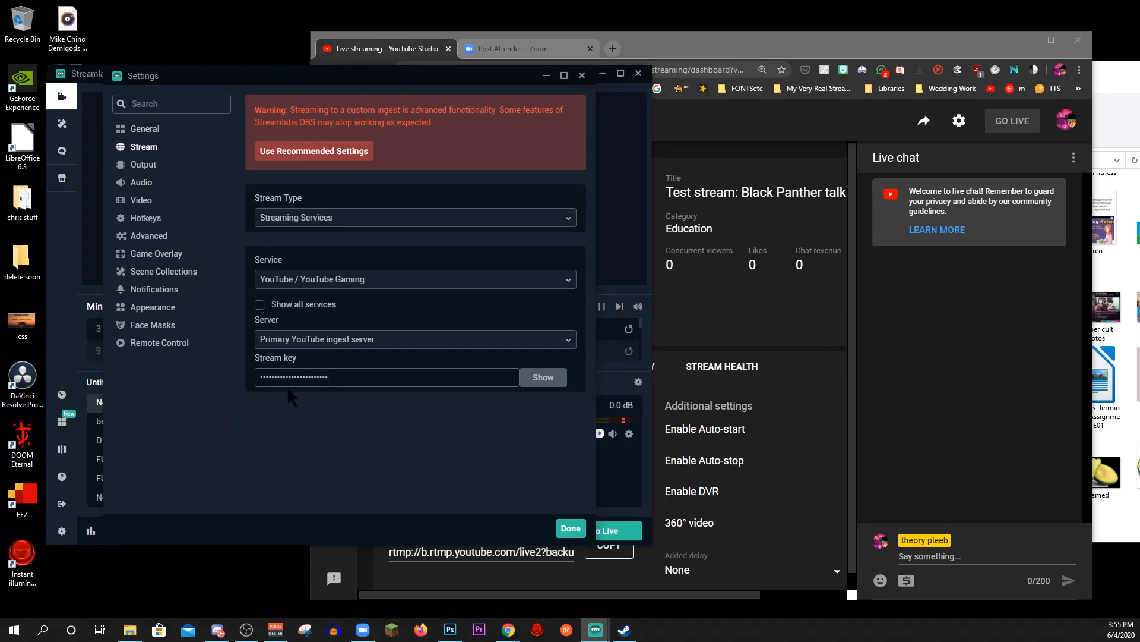
{"action": "left_click", "coordinate": [569, 529]}
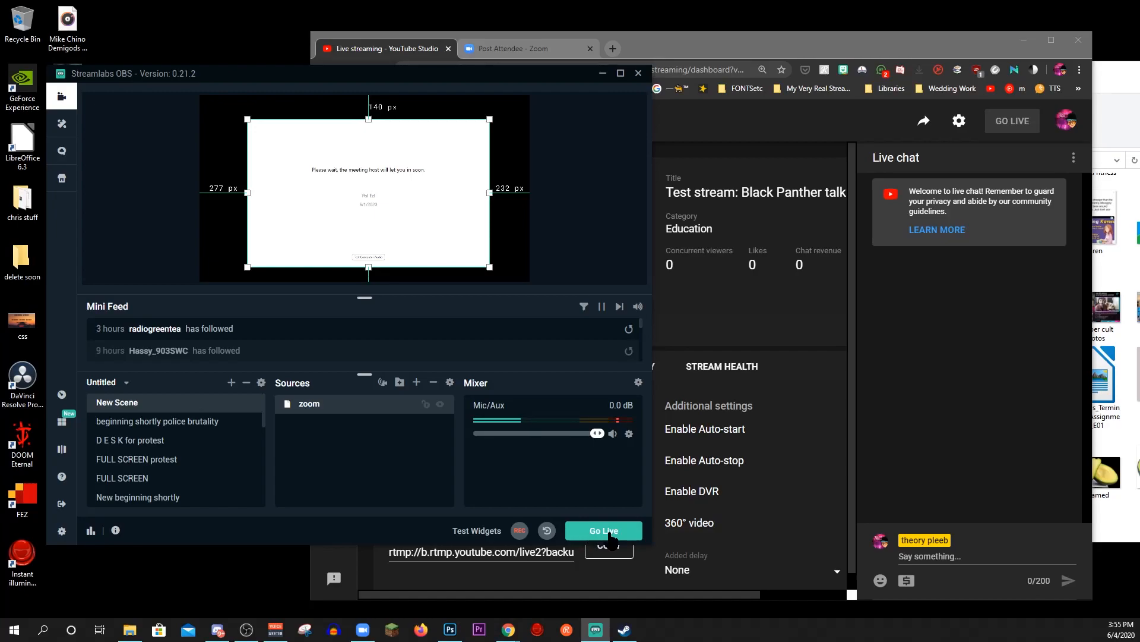
Return to Streamlabs OBS and start adding a Video Capture Device source to New Scene
{"action": "left_click", "coordinate": [941, 371]}
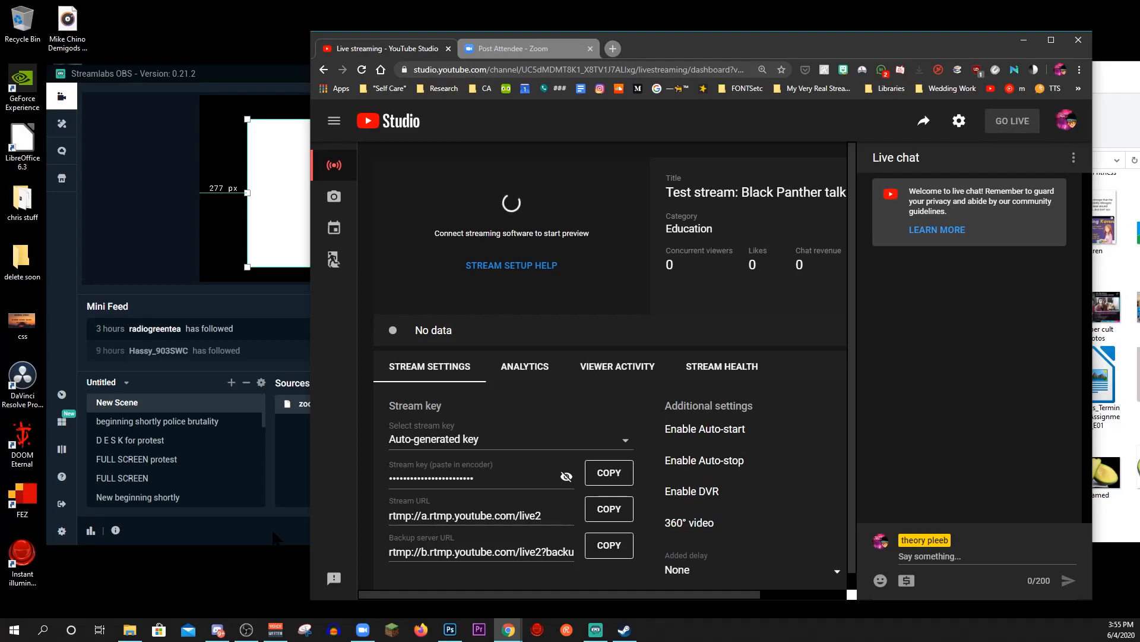
{"action": "left_click", "coordinate": [275, 538]}
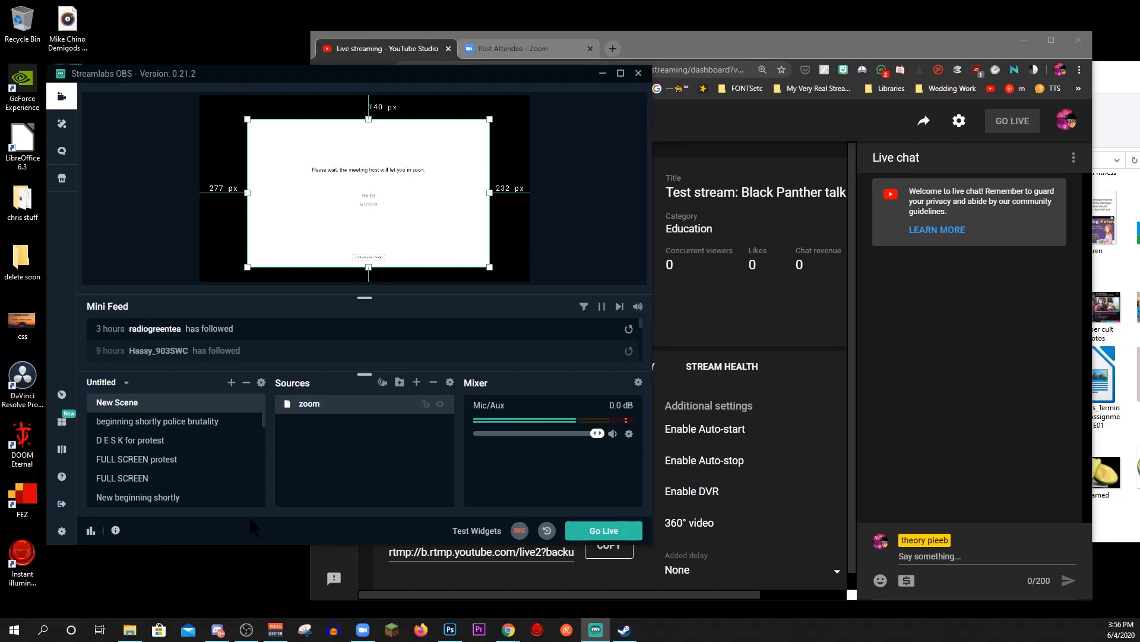
{"action": "left_click", "coordinate": [416, 382]}
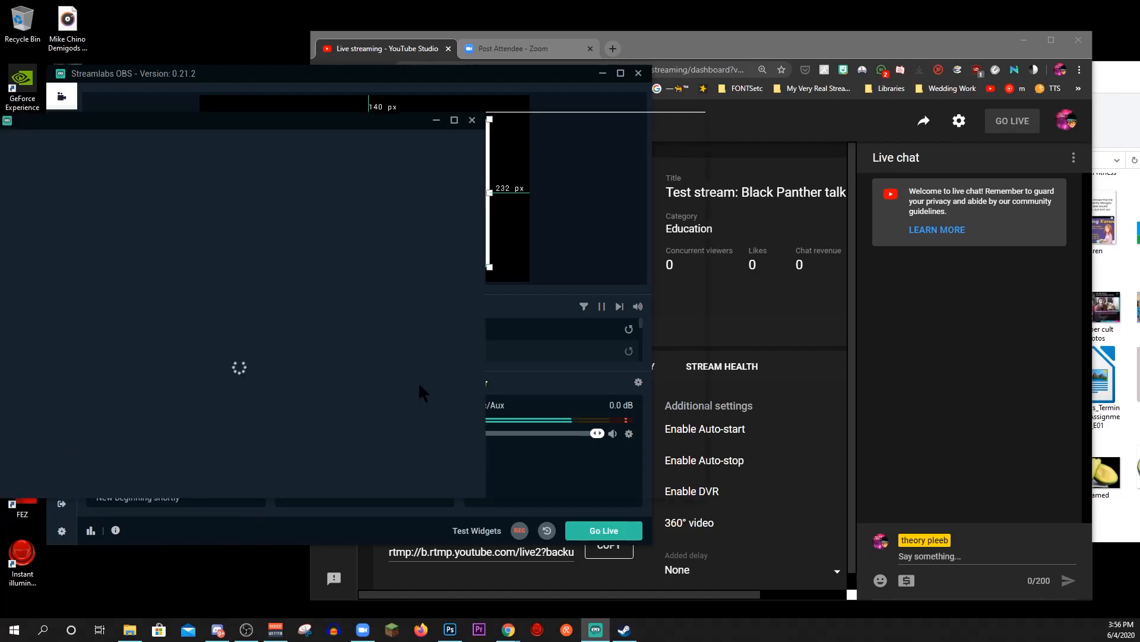
{"action": "left_click", "coordinate": [244, 389]}
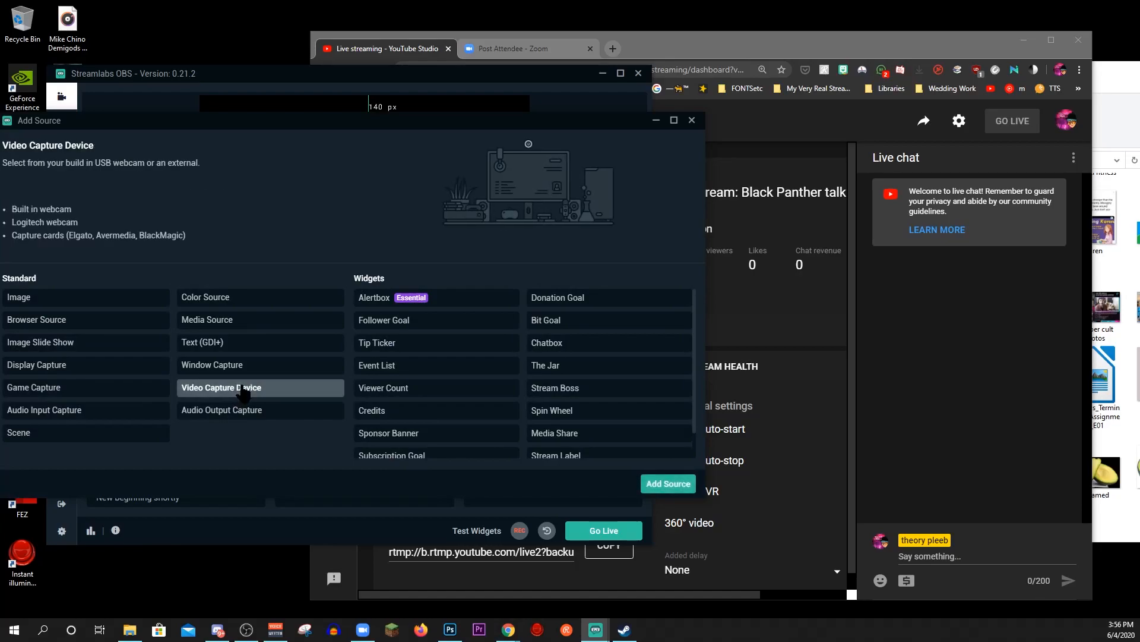
{"action": "left_click", "coordinate": [261, 387]}
{"action": "left_click", "coordinate": [662, 483]}
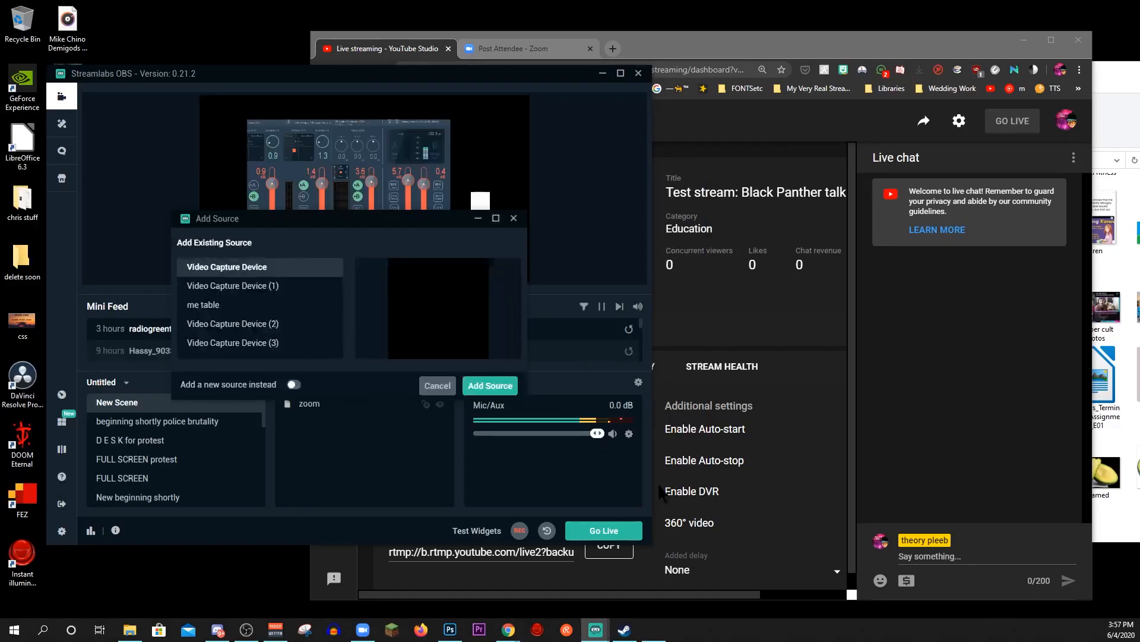
Look through the existing video capture sources, and add a new Video Capture Device source instead
{"action": "left_click", "coordinate": [240, 288]}
{"action": "left_click", "coordinate": [240, 305]}
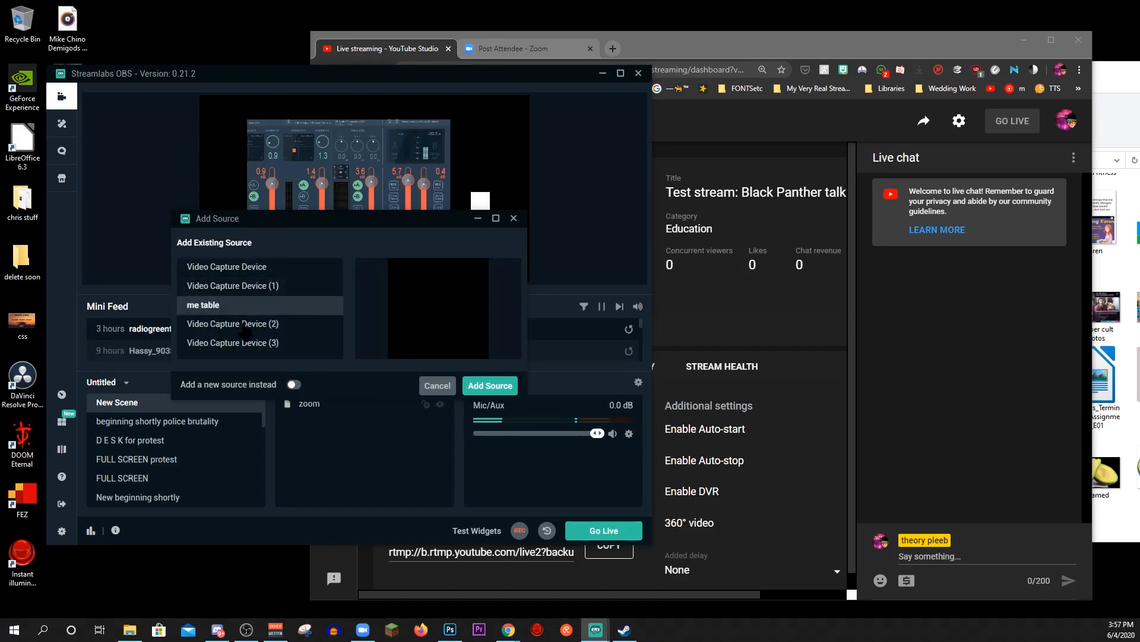
{"action": "left_click", "coordinate": [244, 325]}
{"action": "left_click", "coordinate": [247, 343]}
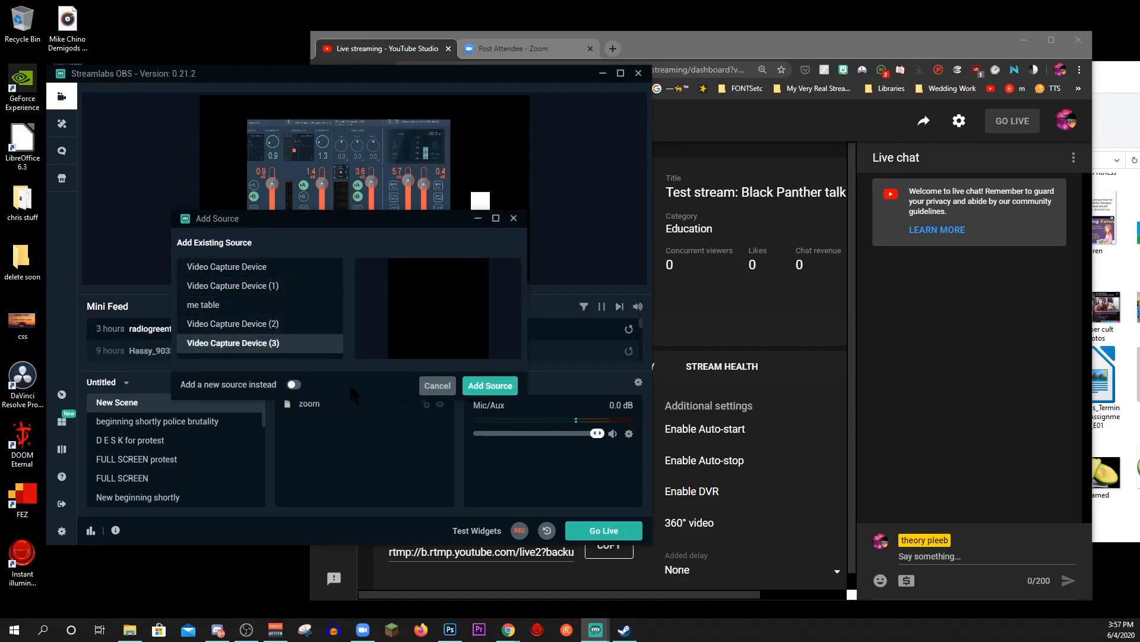
{"action": "left_click", "coordinate": [294, 385]}
{"action": "left_click", "coordinate": [501, 383]}
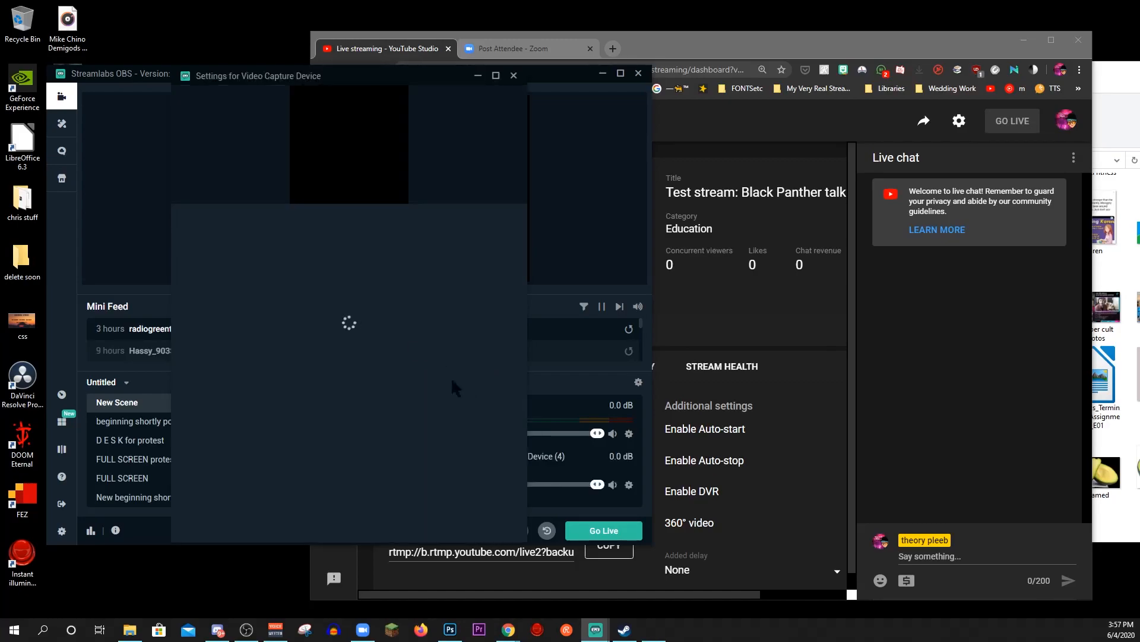
Set the capture device to Microsoft LifeCam Cinema(TM), and shrink the zoom source in the scene to make room for the webcam
{"action": "left_click", "coordinate": [376, 221]}
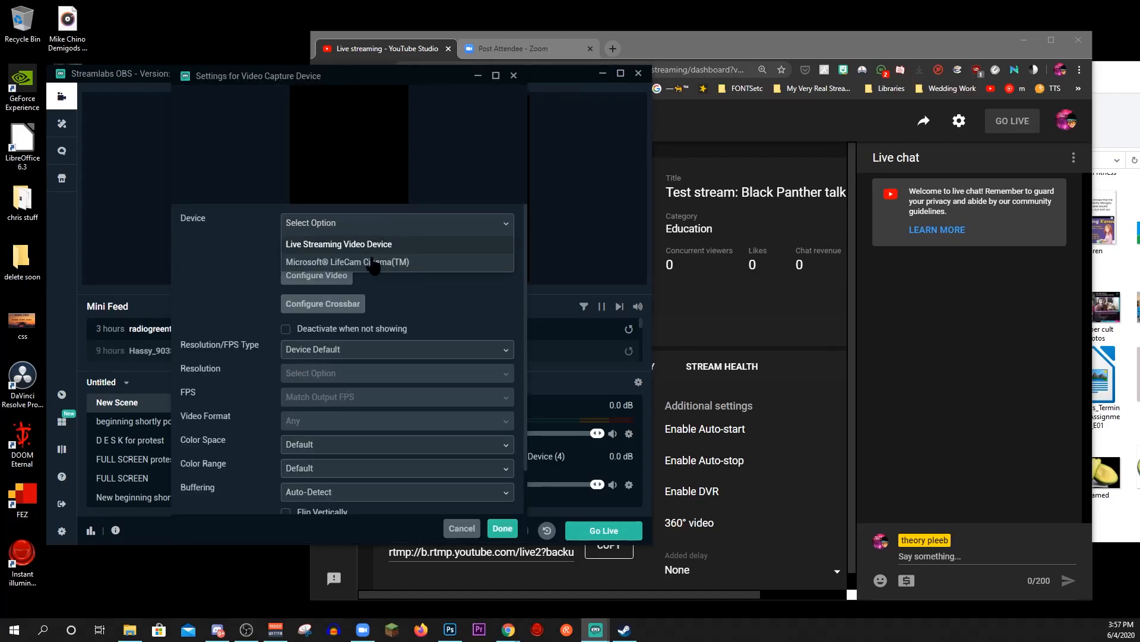
{"action": "left_click", "coordinate": [442, 261]}
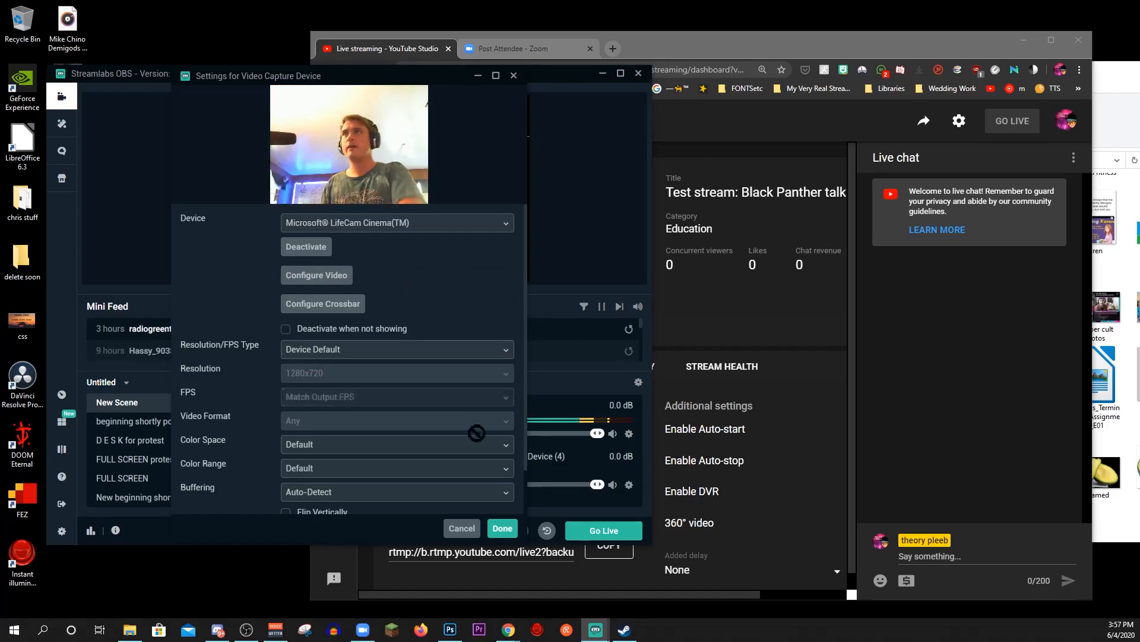
{"action": "left_click", "coordinate": [503, 530]}
{"action": "left_click_drag", "start_coordinate": [450, 248], "coordinate": [426, 234]}
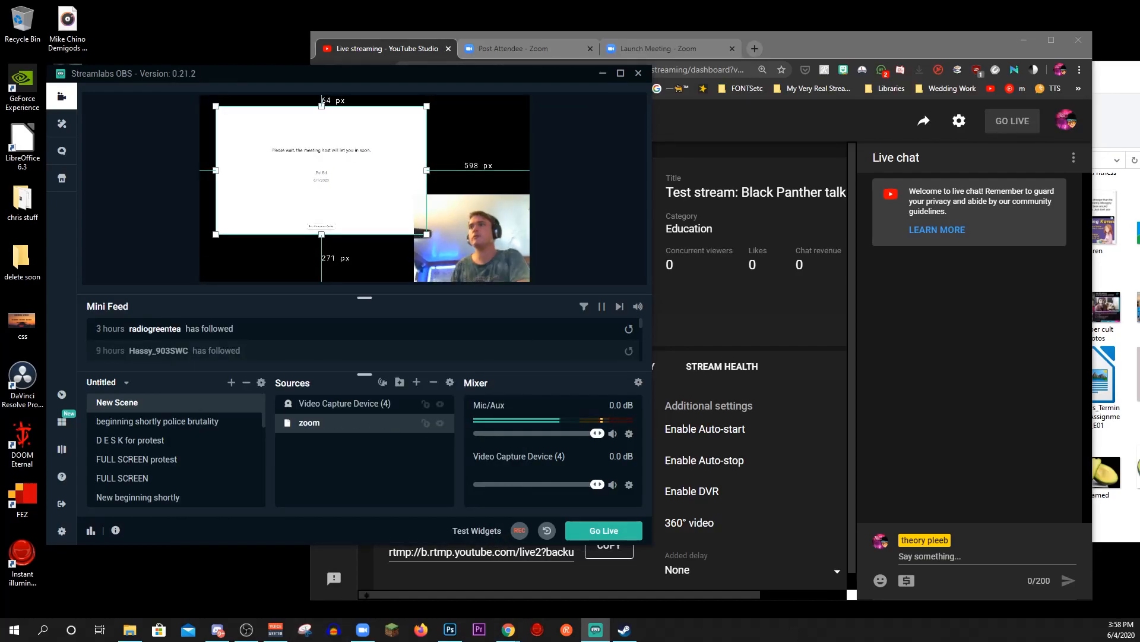
Switch to YouTube Studio, shift its window, copy the auto-generated stream key again, and return to Streamlabs OBS
{"action": "left_click", "coordinate": [364, 594]}
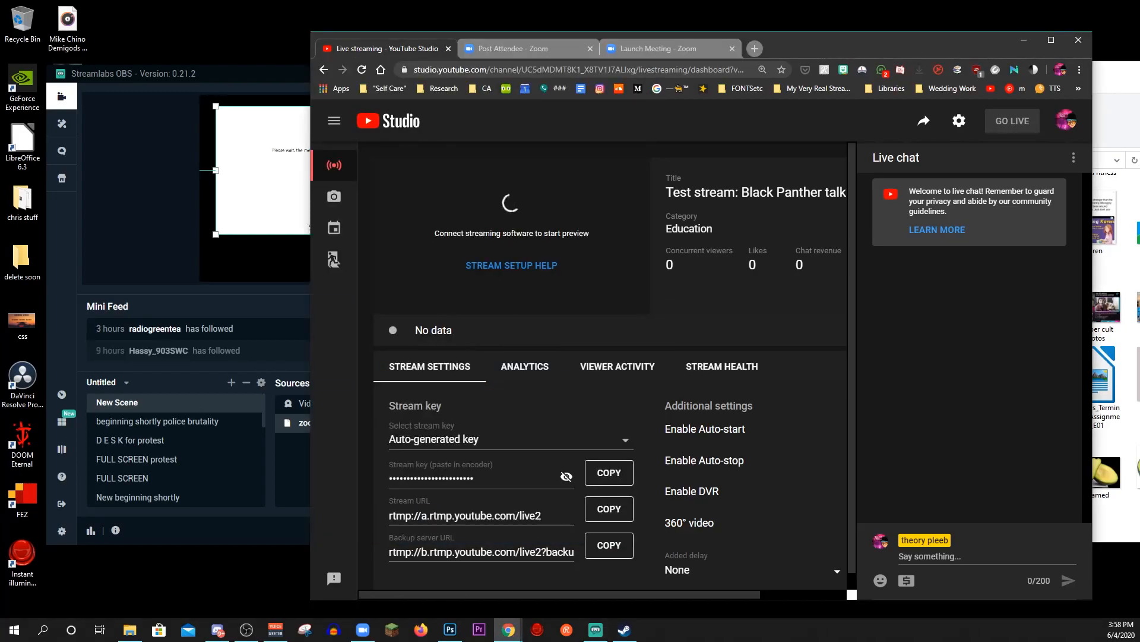
{"action": "left_click_drag", "start_coordinate": [825, 42], "coordinate": [798, 44]}
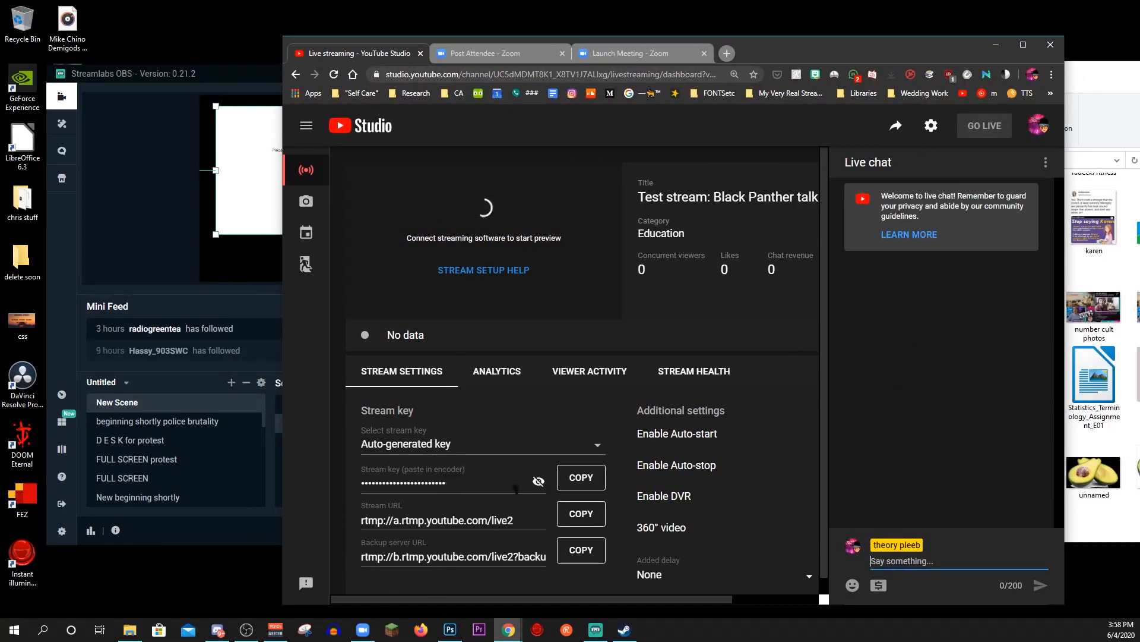
{"action": "left_click", "coordinate": [581, 486]}
{"action": "left_click", "coordinate": [239, 531]}
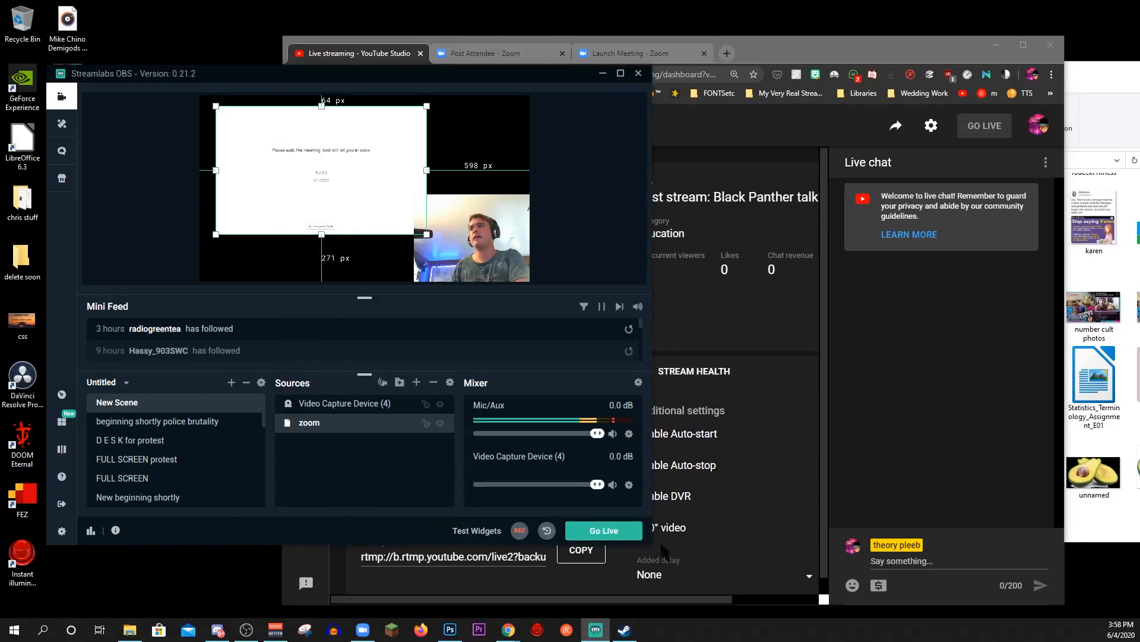
Review the streaming service and stream key field in the Streamlabs OBS stream settings
{"action": "left_click", "coordinate": [62, 531]}
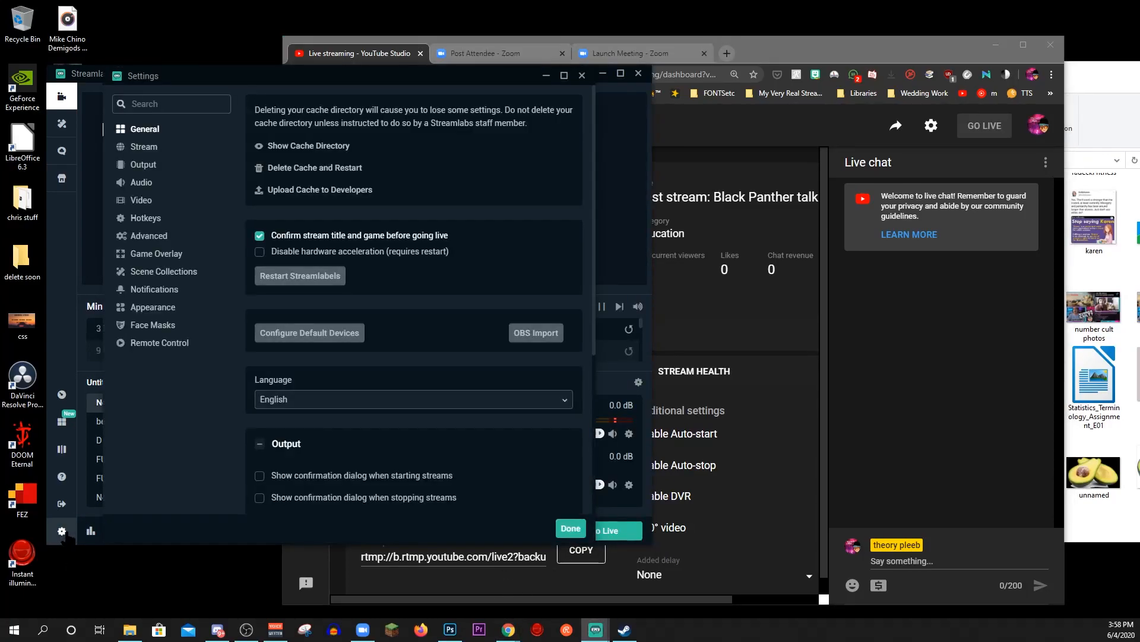
{"action": "left_click", "coordinate": [571, 529]}
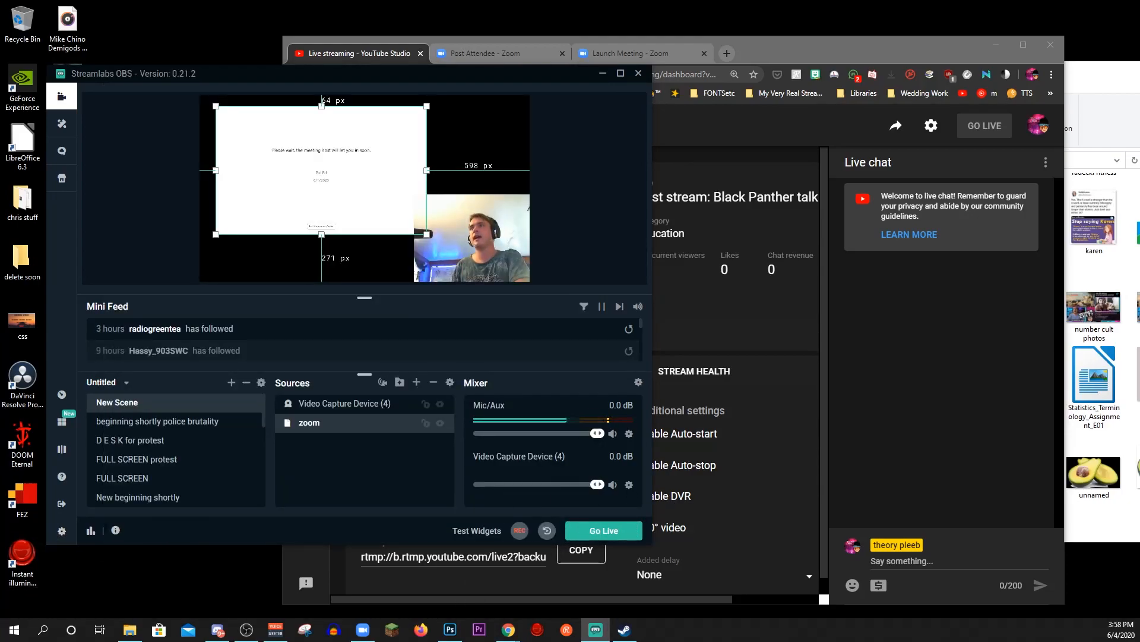
{"action": "left_click", "coordinate": [62, 530]}
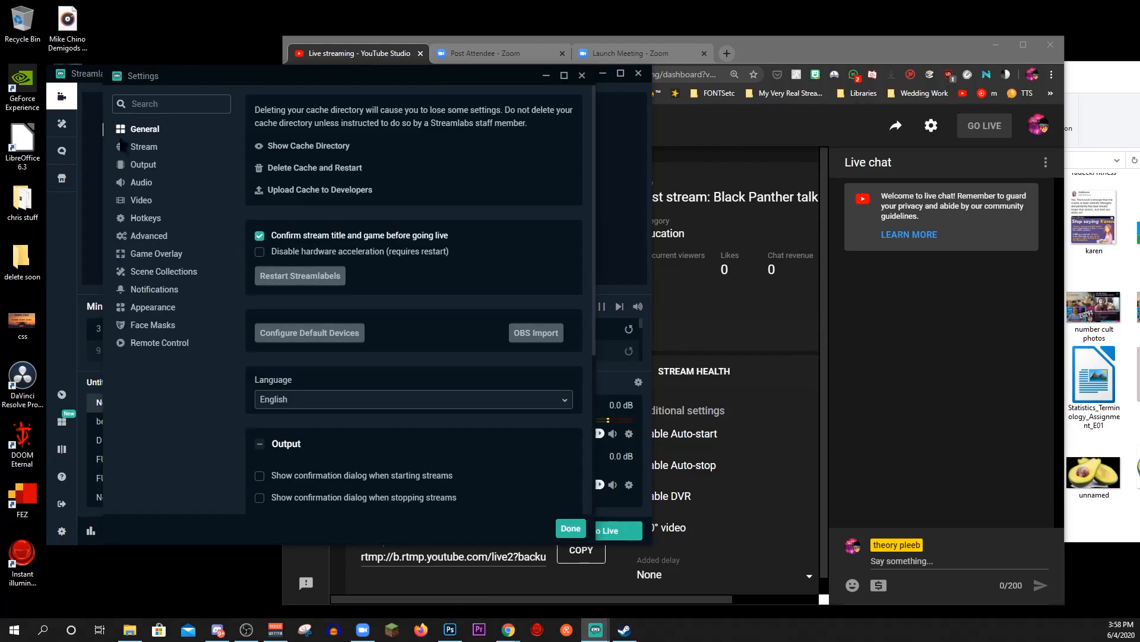
{"action": "left_click", "coordinate": [143, 147]}
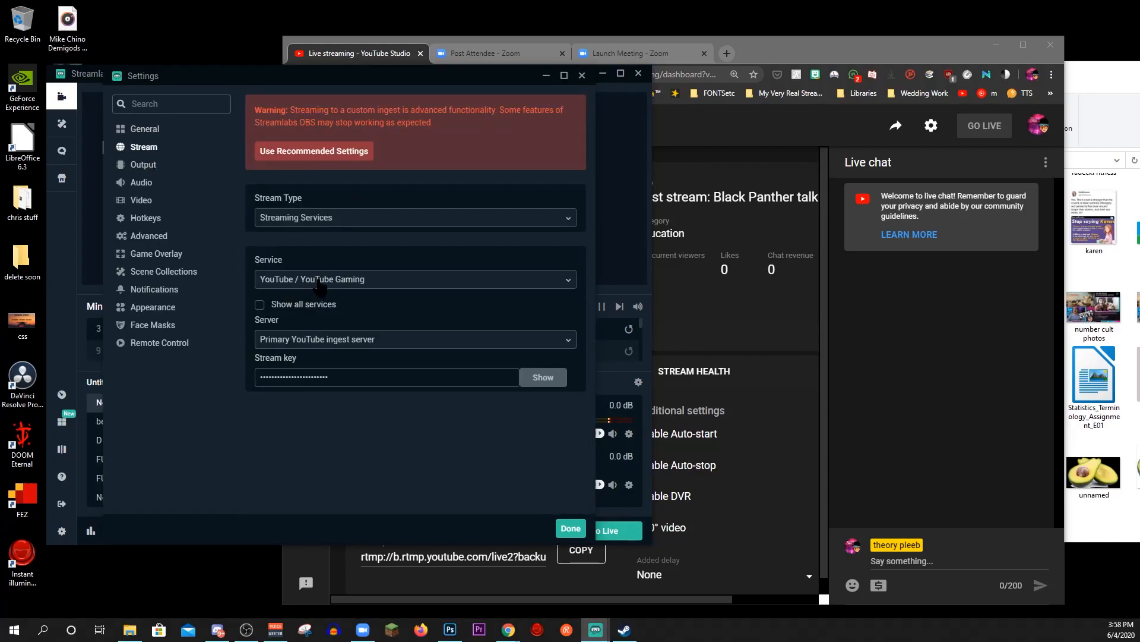
{"action": "left_click_drag", "start_coordinate": [337, 377], "coordinate": [409, 386]}
{"action": "left_click", "coordinate": [569, 530]}
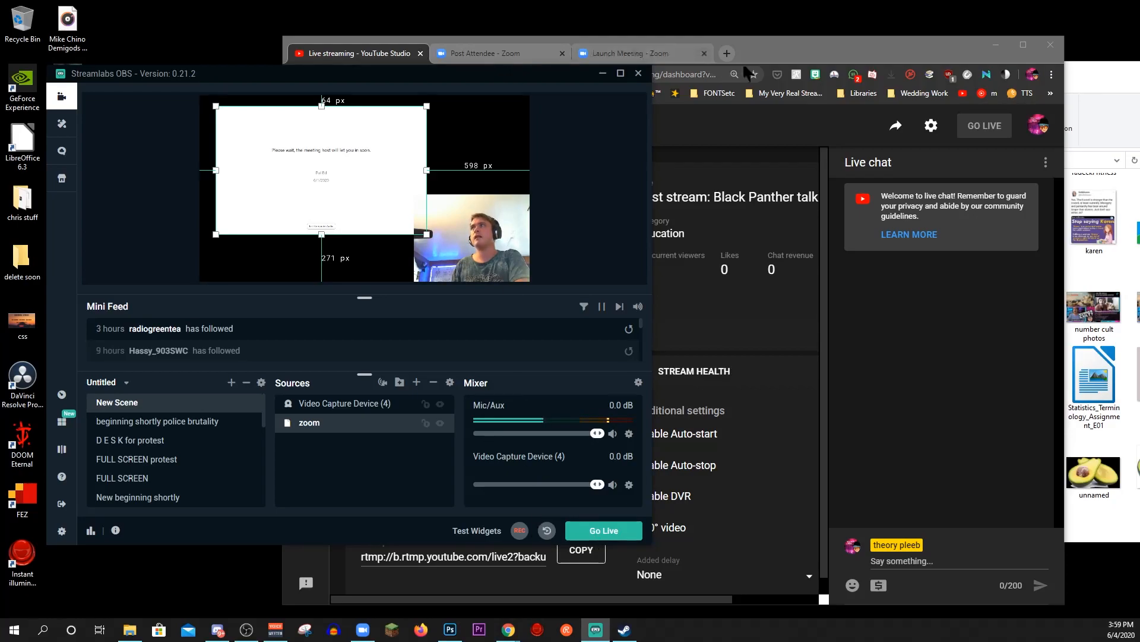
Switch to Chrome, open YouTube in a new tab, and go to the account's own channel page
{"action": "left_click", "coordinate": [726, 51]}
{"action": "left_click", "coordinate": [963, 92]}
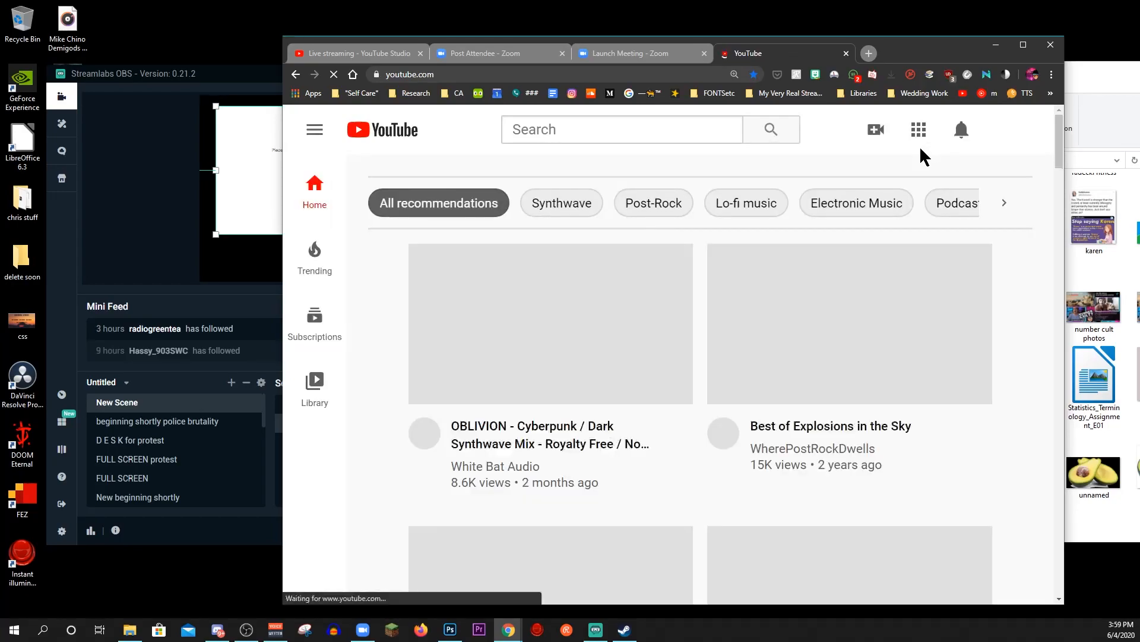
{"action": "left_click", "coordinate": [1015, 143]}
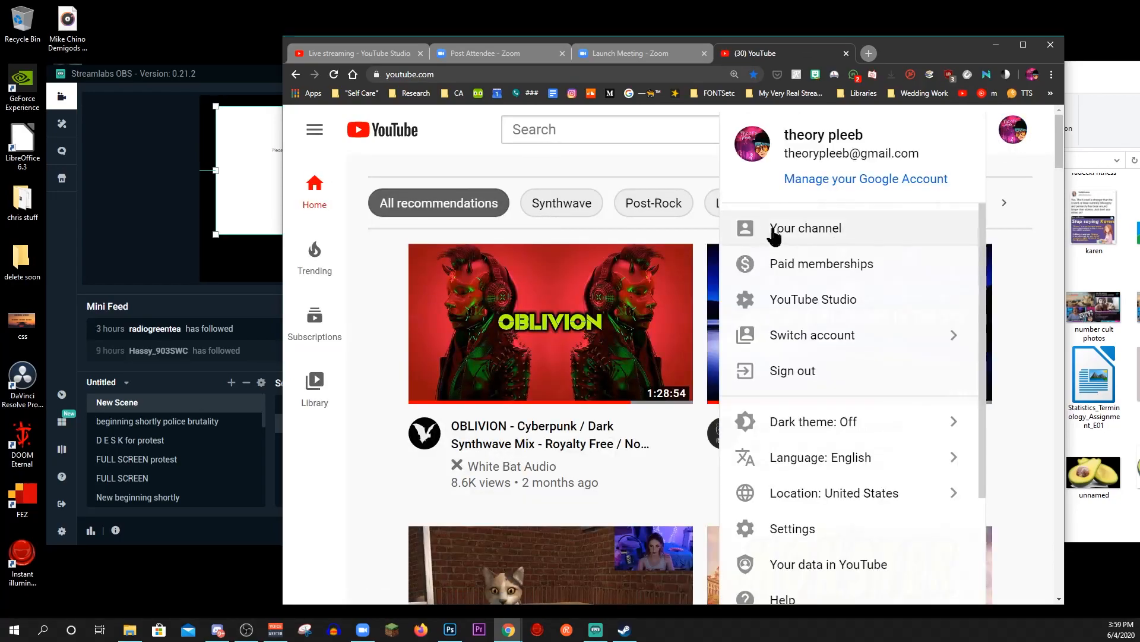
{"action": "left_click", "coordinate": [743, 224]}
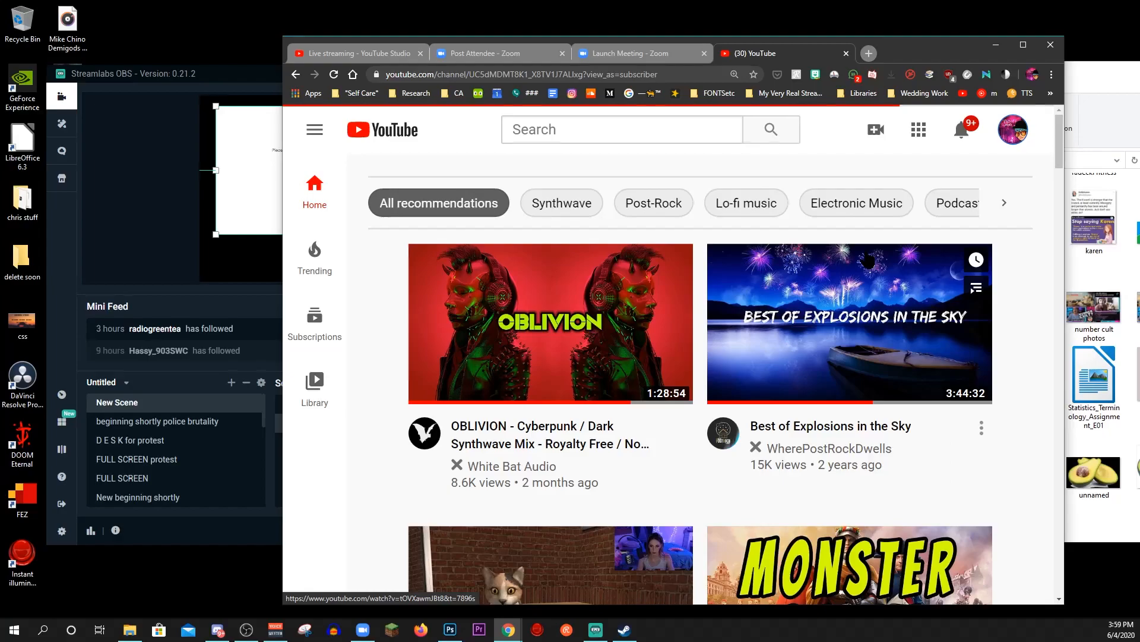
Look over the channel page's videos and open the channel's YouTube Studio dashboard
{"action": "scroll", "coordinate": [590, 416], "scroll_direction": "down", "scroll_amount": 8}
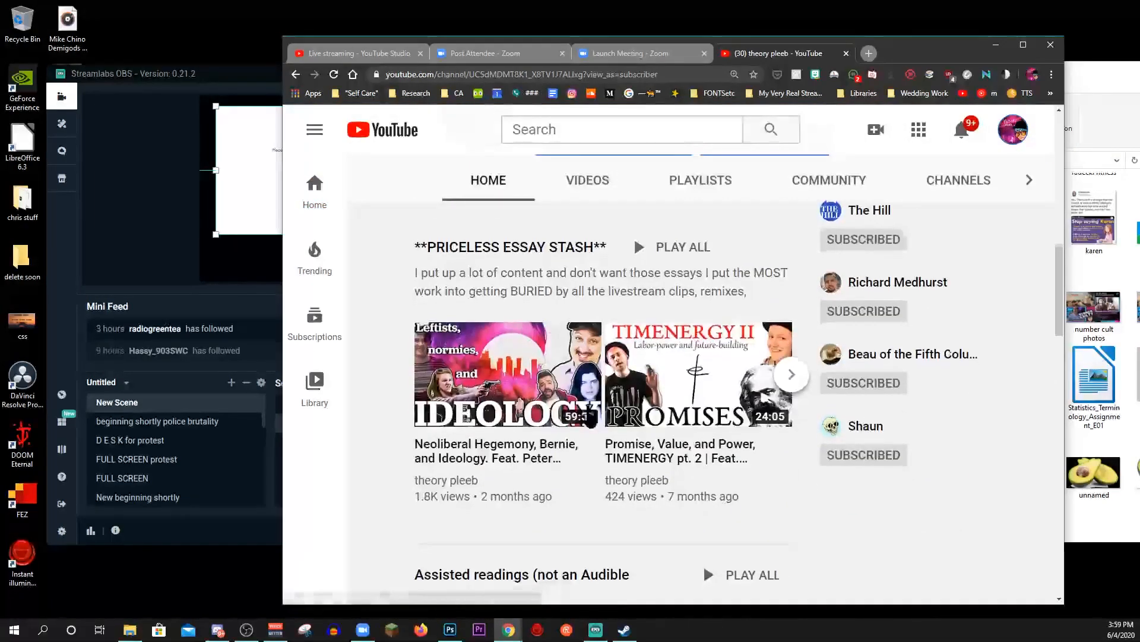
{"action": "scroll", "coordinate": [590, 420], "scroll_direction": "down", "scroll_amount": 15}
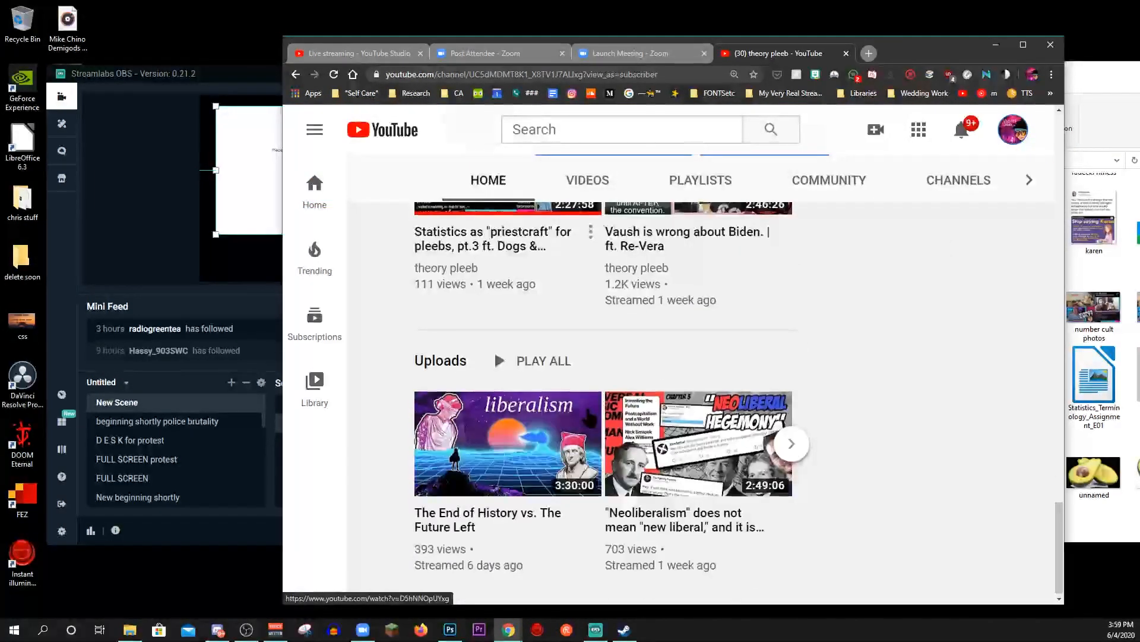
{"action": "scroll", "coordinate": [590, 420], "scroll_direction": "down", "scroll_amount": 10}
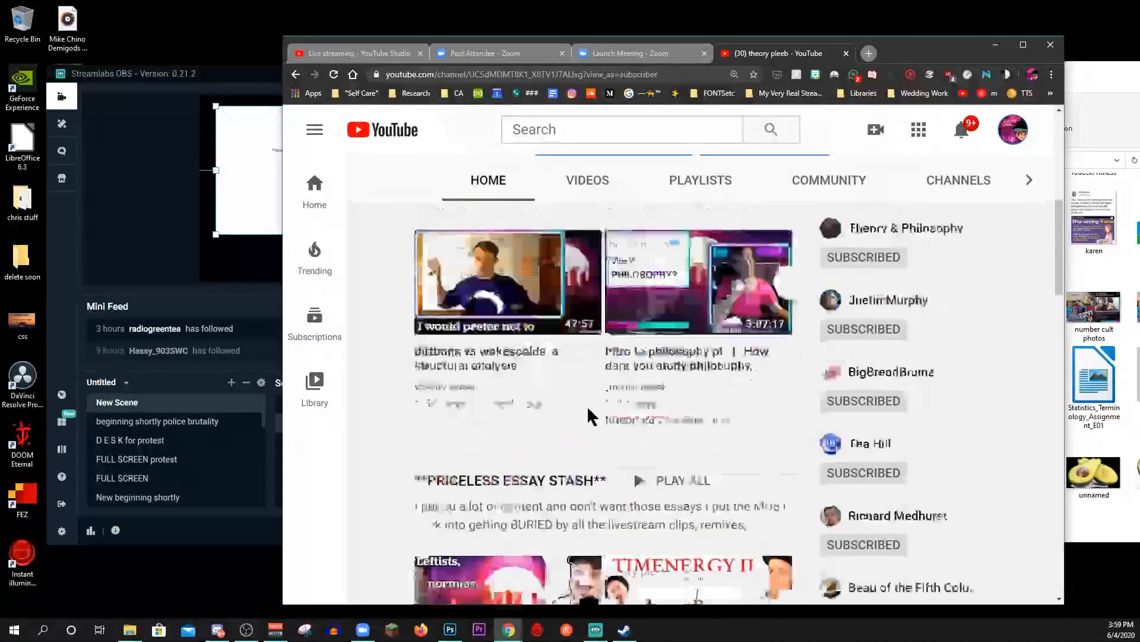
{"action": "scroll", "coordinate": [589, 416], "scroll_direction": "up", "scroll_amount": 20}
{"action": "left_click", "coordinate": [771, 358]}
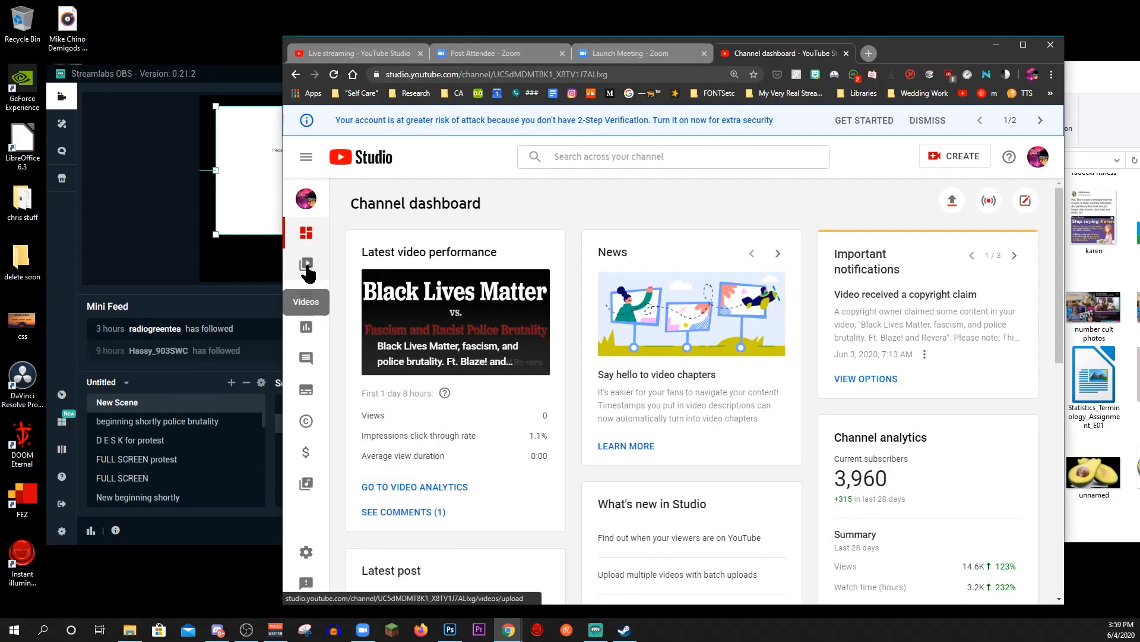
Open the video details of the upcoming unlisted test stream from the channel's live videos
{"action": "left_click", "coordinate": [307, 268]}
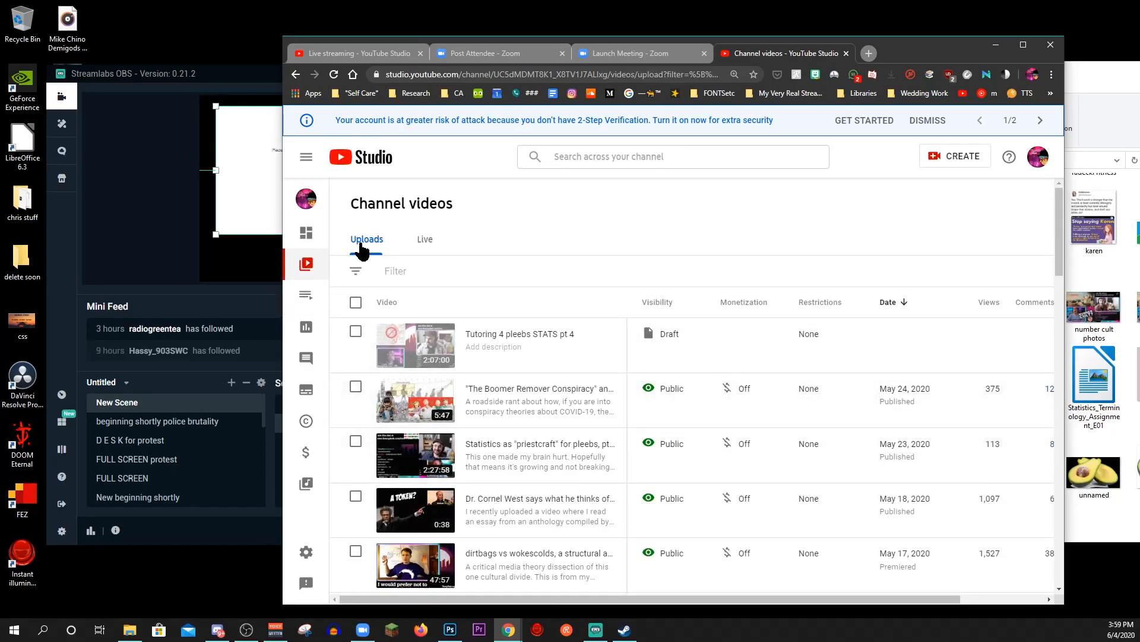
{"action": "left_click", "coordinate": [423, 245]}
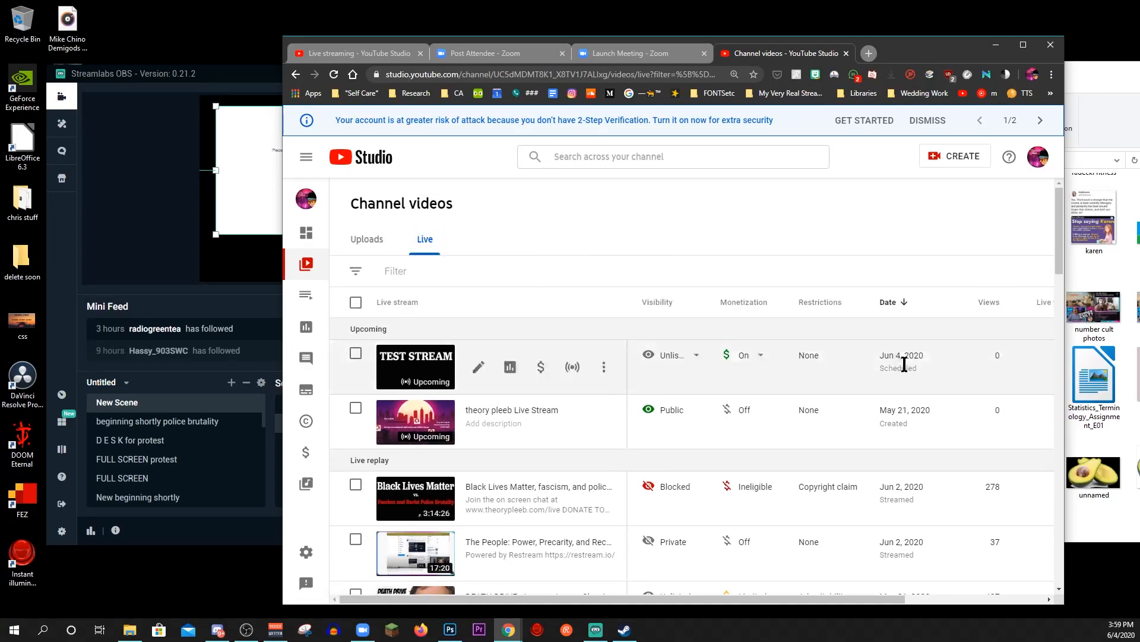
{"action": "left_click", "coordinate": [479, 369]}
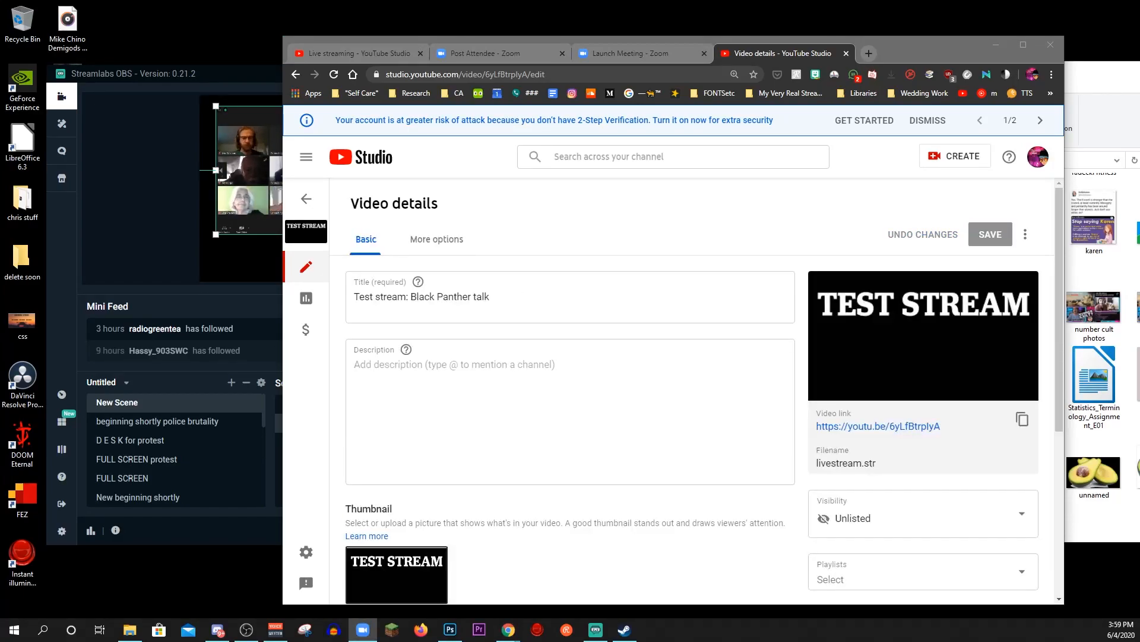
Start the live stream in Streamlabs OBS, and switch to YouTube Studio to check its connection
{"action": "left_click_drag", "start_coordinate": [479, 0], "coordinate": [478, 78]}
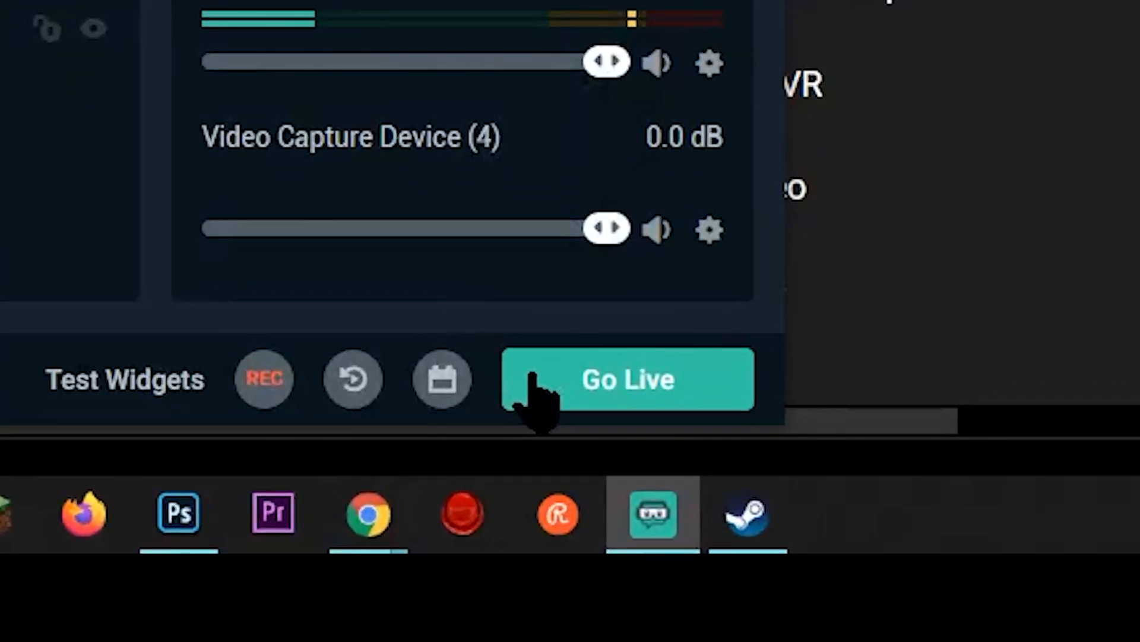
{"action": "left_click", "coordinate": [559, 587]}
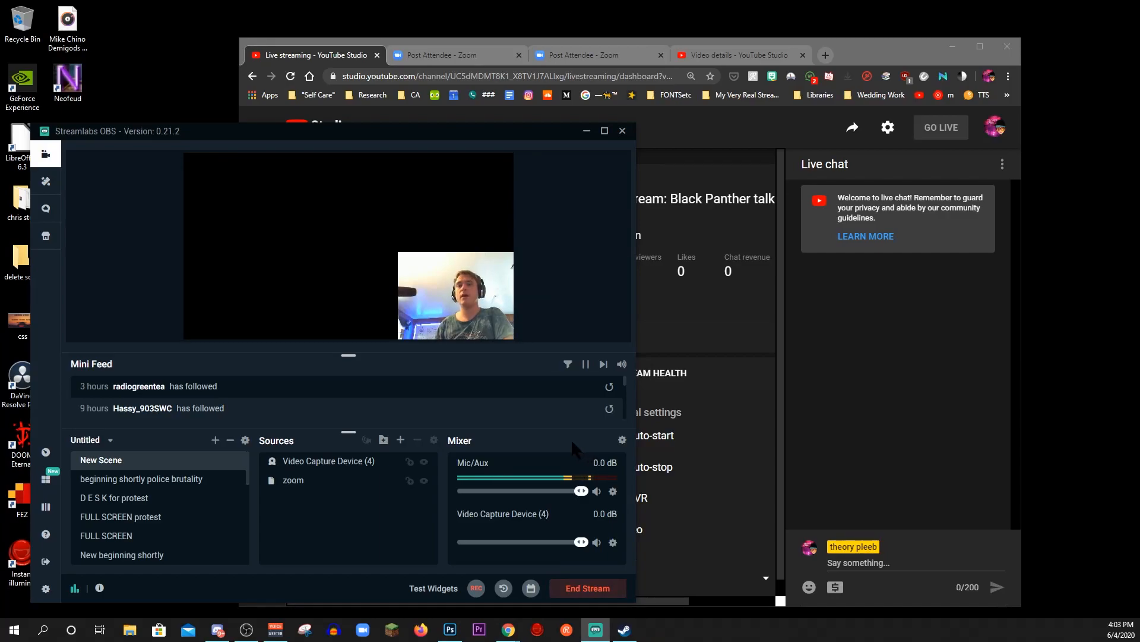
{"action": "left_click", "coordinate": [948, 298]}
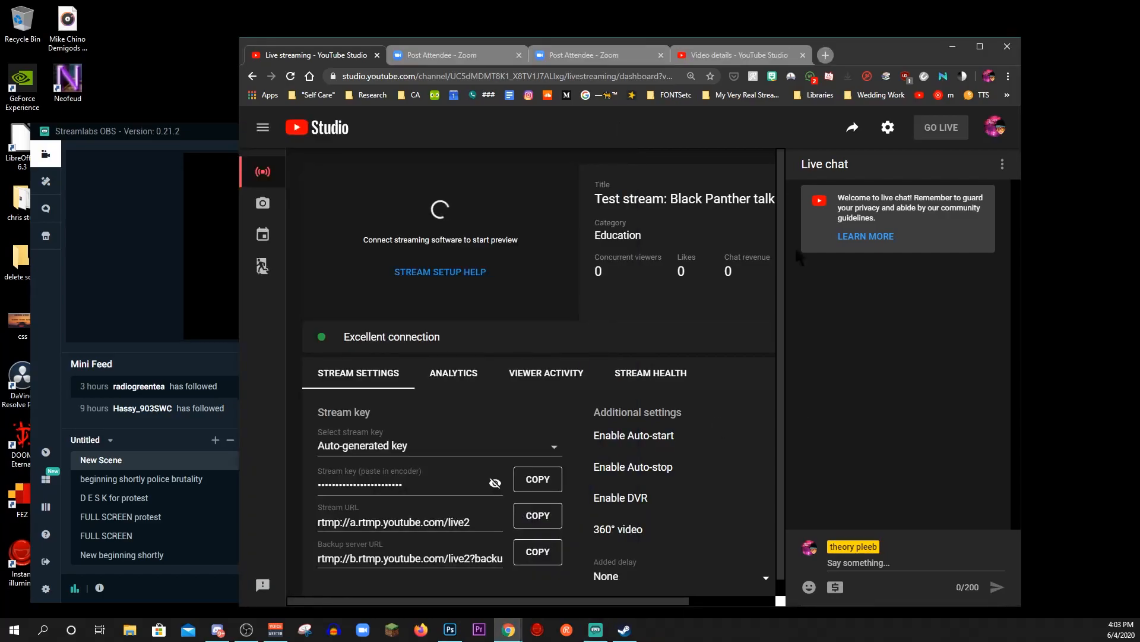
Open the Zoom meeting link posted in Discord's general channel, and move Streamlabs OBS in front of the launch page
{"action": "left_click", "coordinate": [41, 244]}
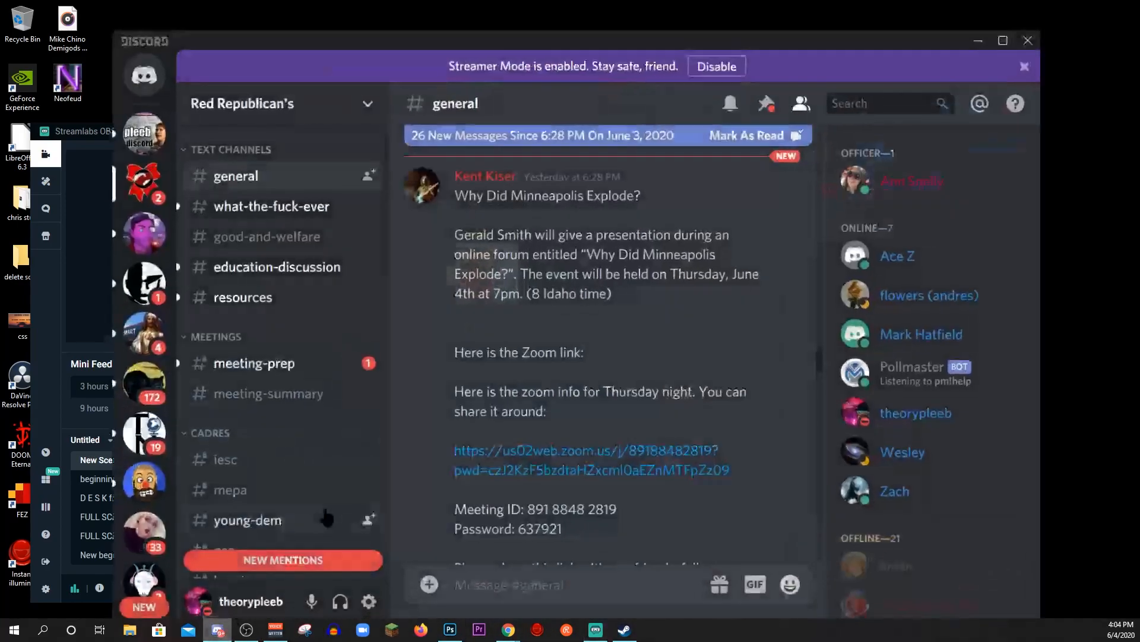
{"action": "left_click", "coordinate": [217, 630]}
{"action": "left_click", "coordinate": [596, 473]}
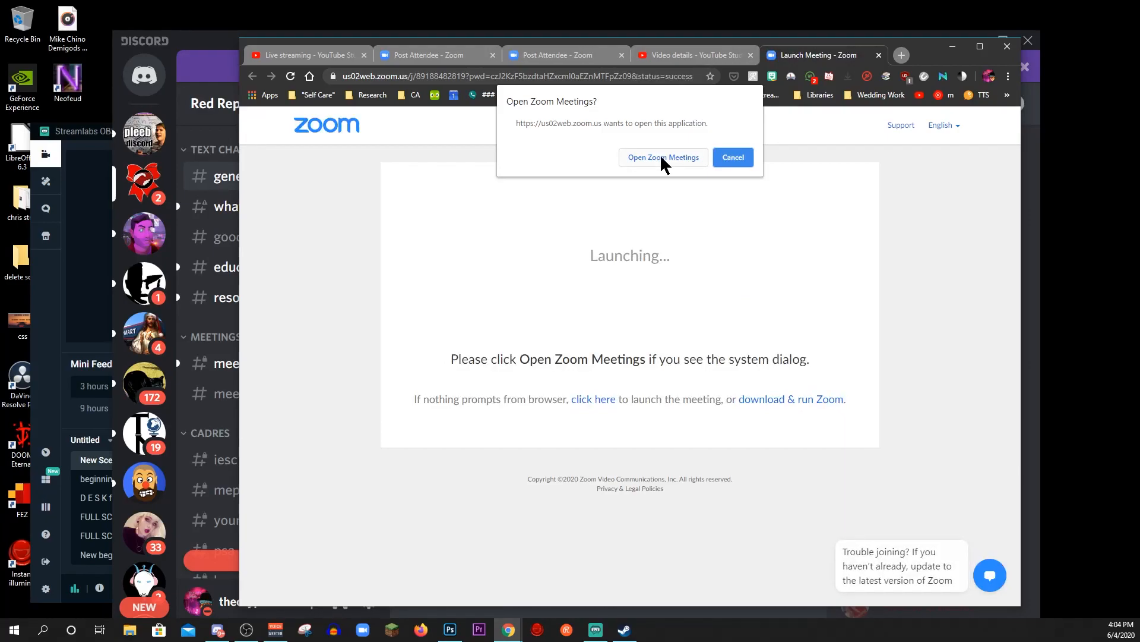
{"action": "left_click", "coordinate": [46, 350]}
{"action": "left_click_drag", "start_coordinate": [323, 138], "coordinate": [358, 132]}
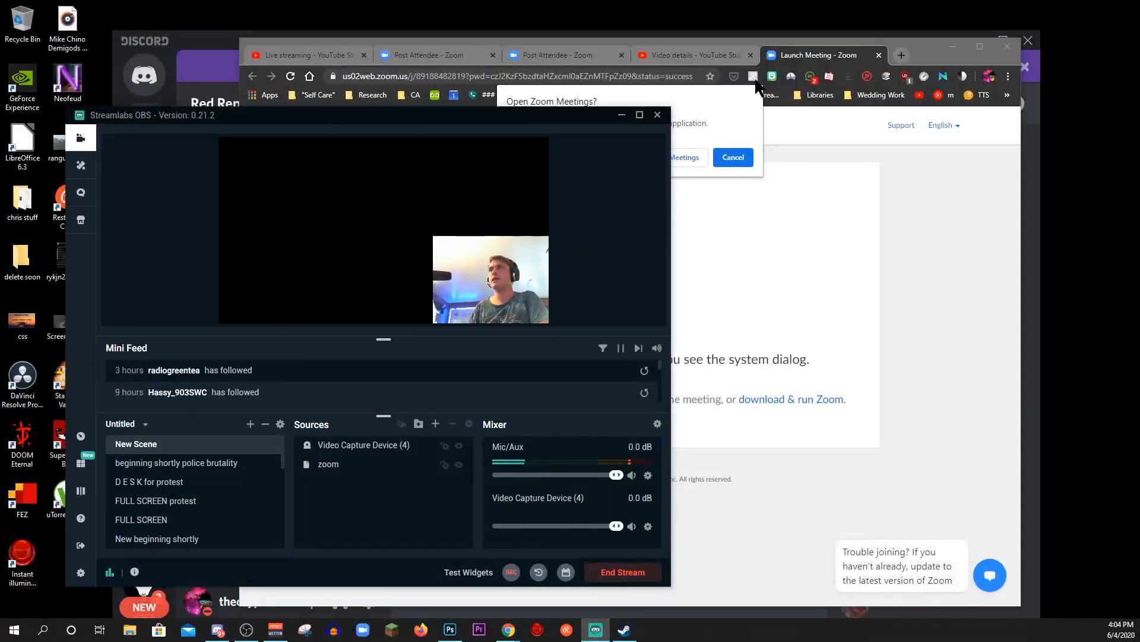
{"action": "left_click", "coordinate": [714, 106]}
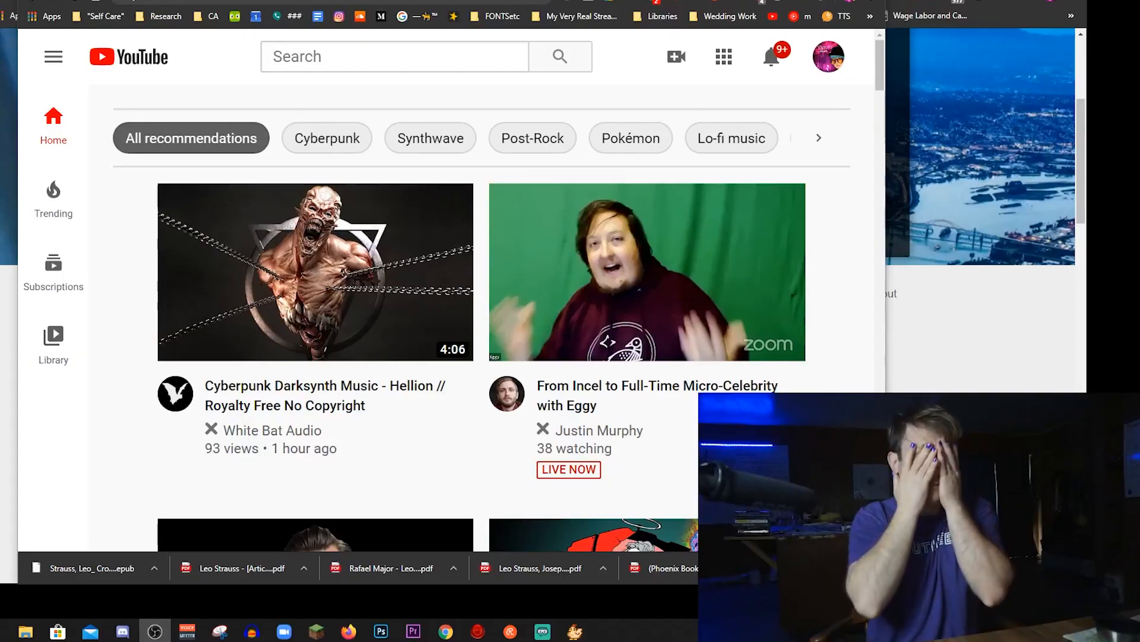
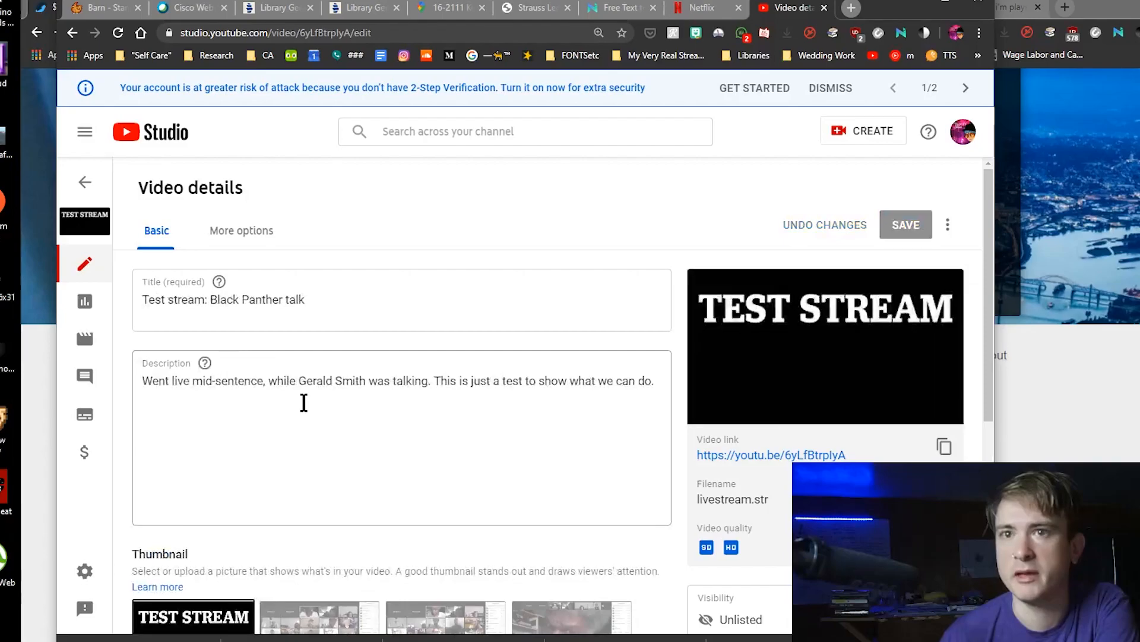
Look over the video details of the Black Panther talk test stream in YouTube Studio and open its video link
{"action": "left_click", "coordinate": [241, 415]}
{"action": "scroll", "coordinate": [476, 420], "scroll_direction": "down", "scroll_amount": 4}
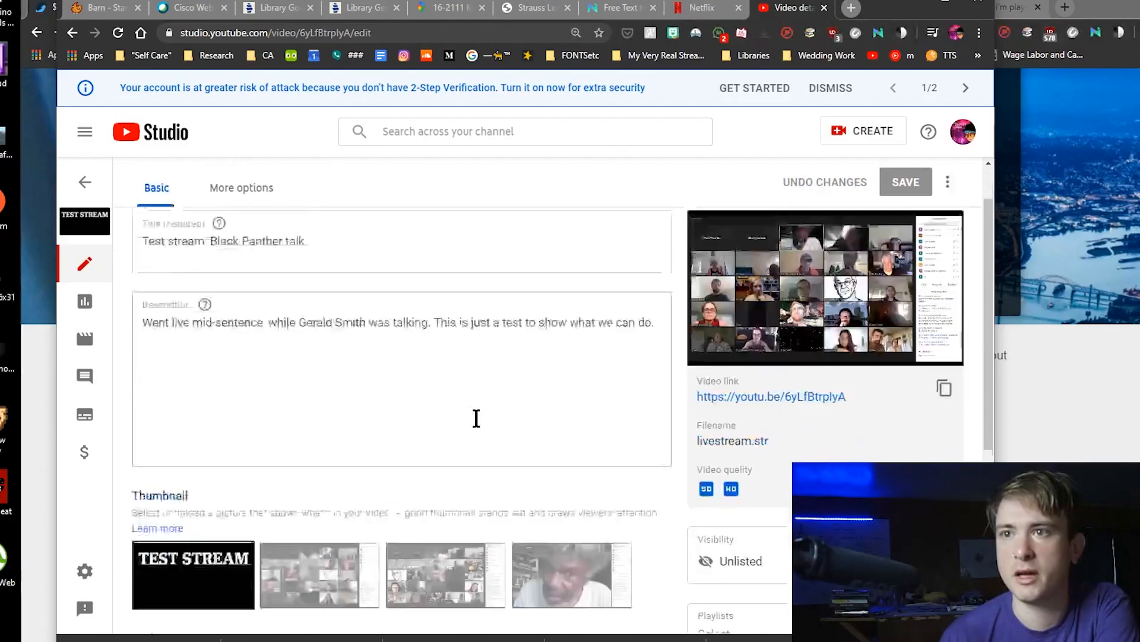
{"action": "scroll", "coordinate": [478, 419], "scroll_direction": "up", "scroll_amount": 2}
{"action": "scroll", "coordinate": [477, 418], "scroll_direction": "up", "scroll_amount": 2}
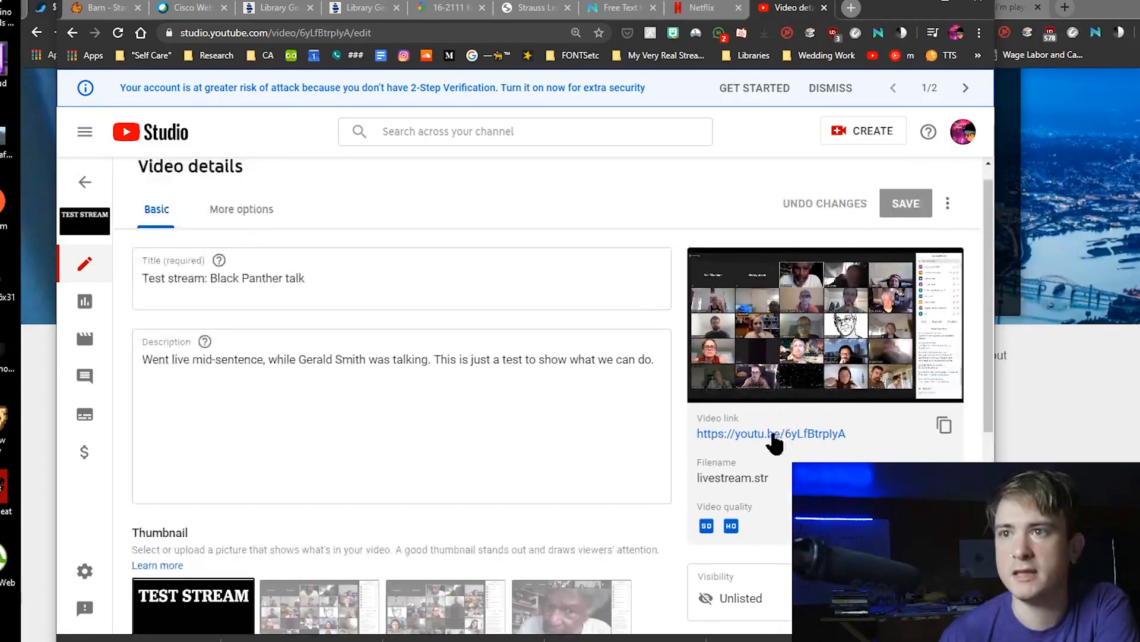
{"action": "left_click", "coordinate": [771, 436]}
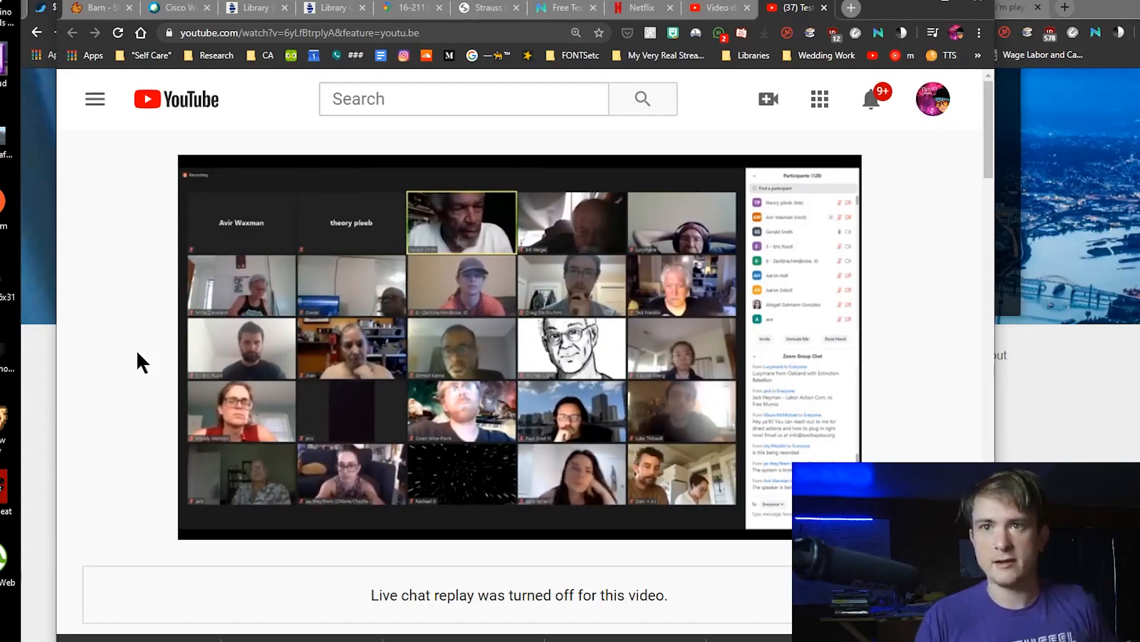
Skip the test stream recording ahead to about 7:47, watch a moment of it, and pause playback
{"action": "mouse_move", "coordinate": [309, 318]}
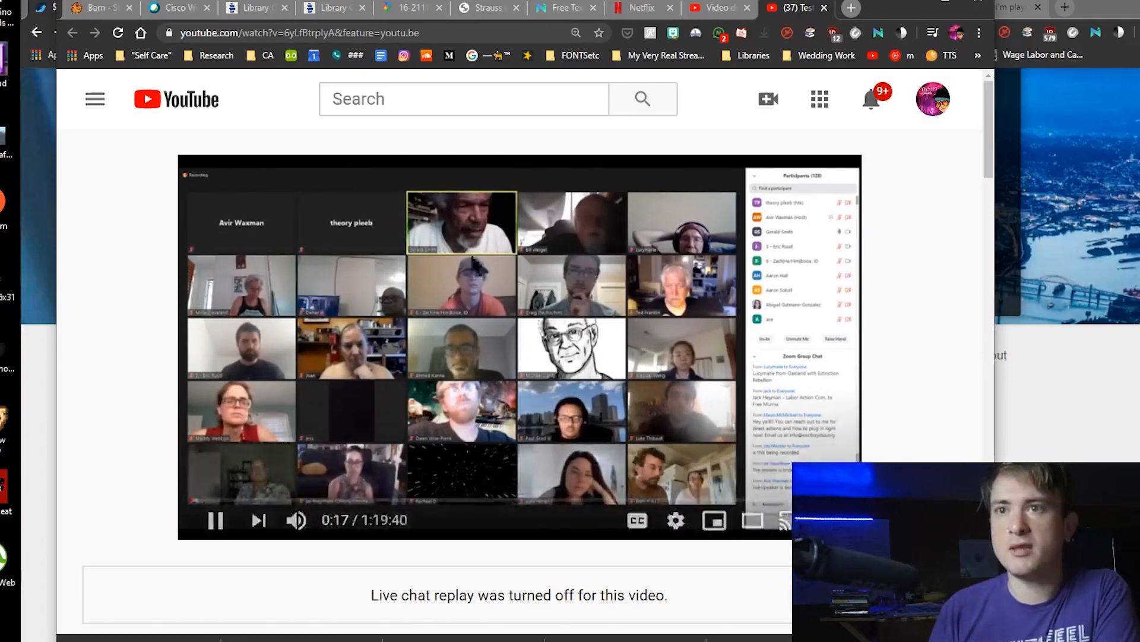
{"action": "mouse_move", "coordinate": [295, 521]}
{"action": "left_click_drag", "start_coordinate": [347, 521], "coordinate": [380, 521]}
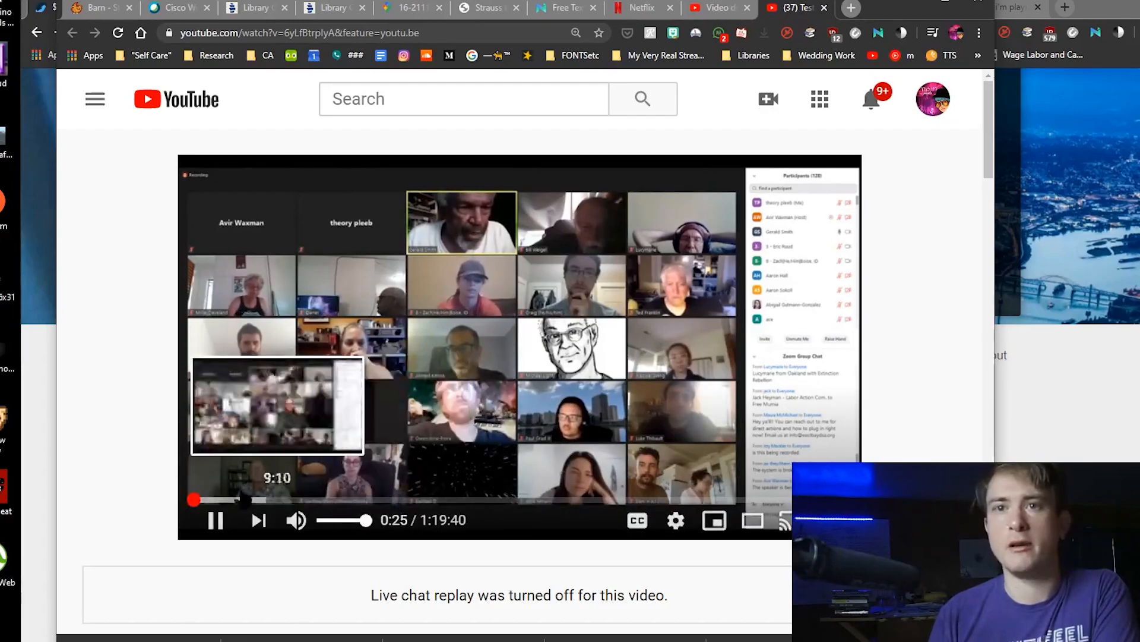
{"action": "left_click", "coordinate": [255, 500]}
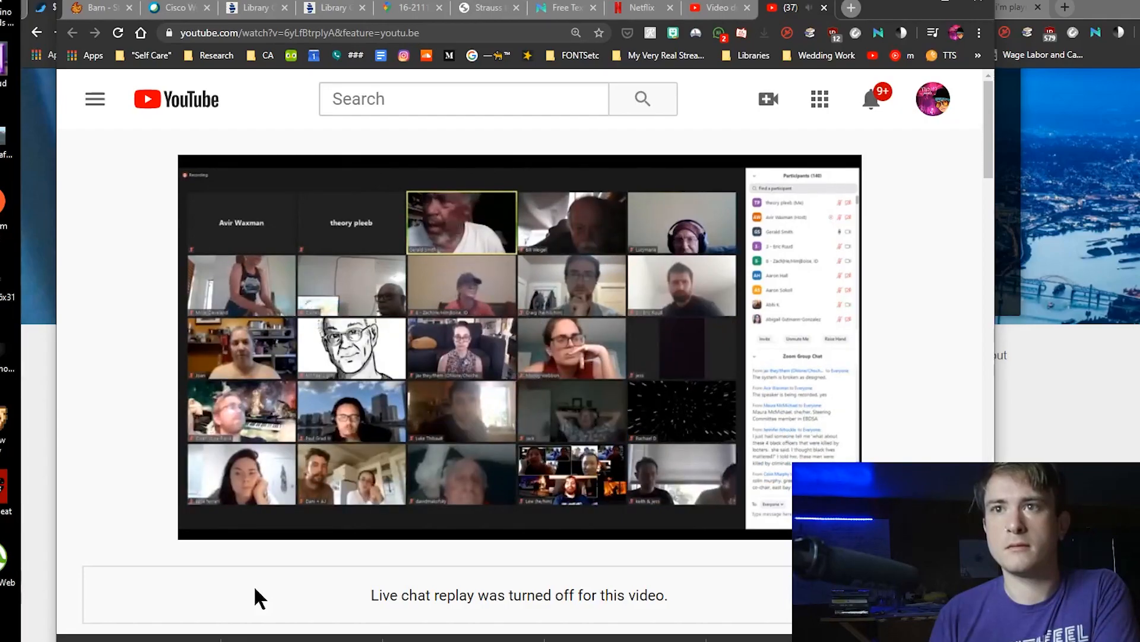
{"action": "left_click", "coordinate": [295, 351]}
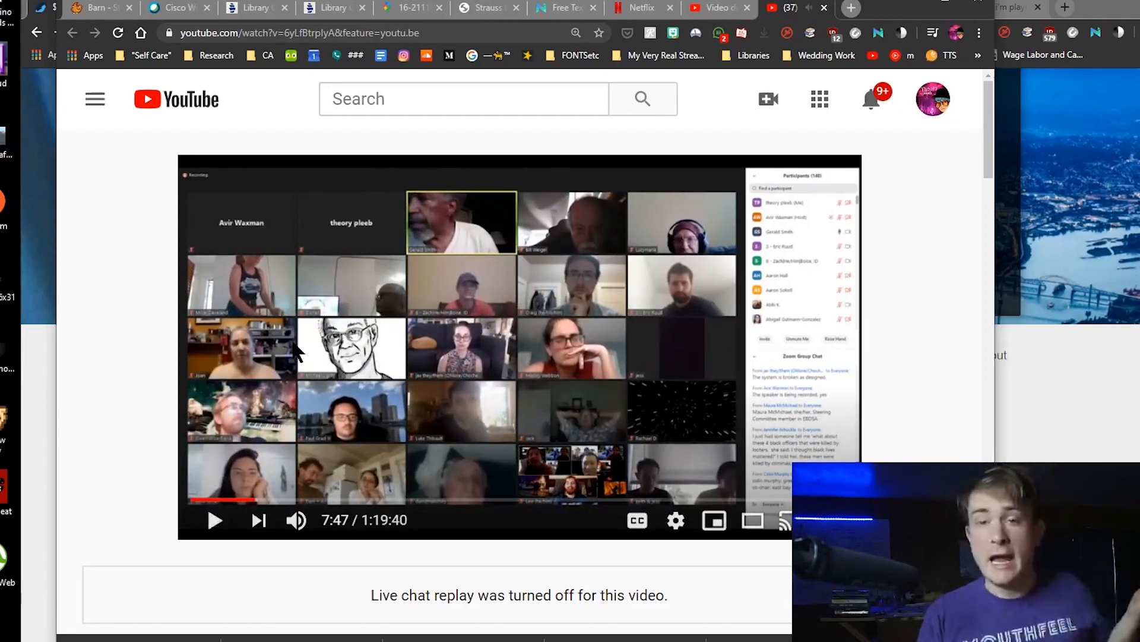
{"action": "left_click", "coordinate": [355, 345]}
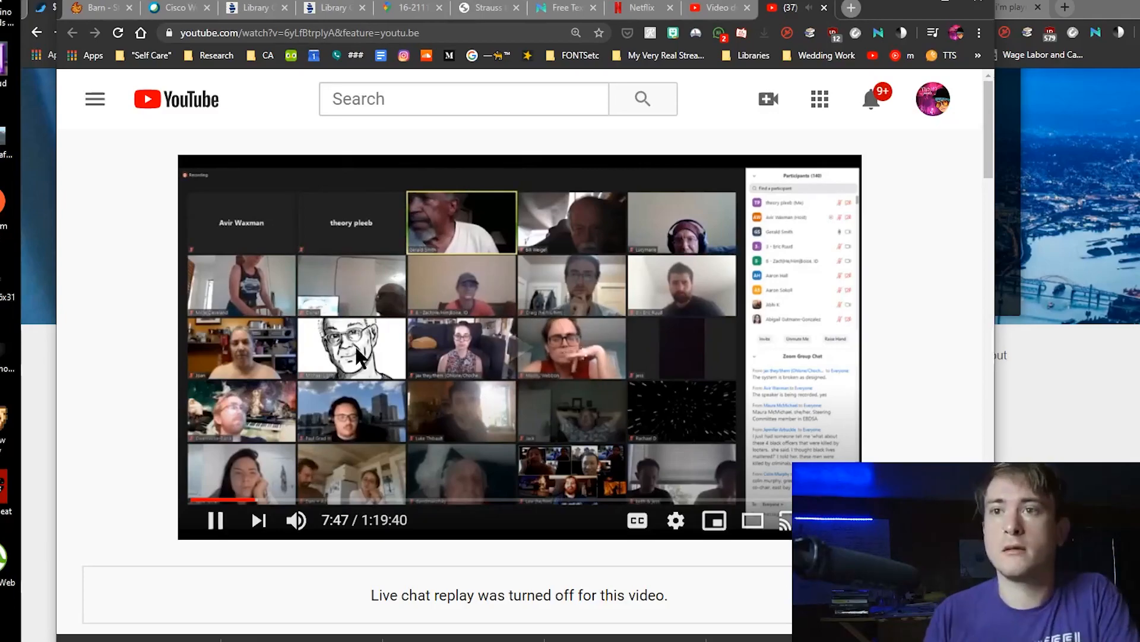
{"action": "left_click", "coordinate": [327, 384]}
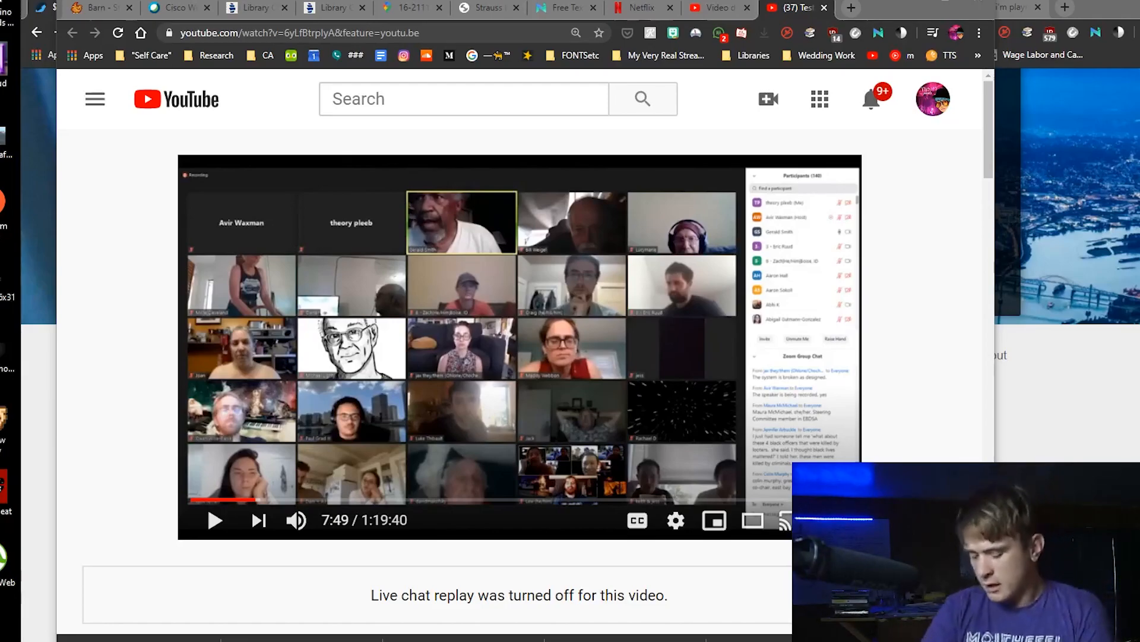
Switch to Streamlabs OBS and review the Mic/Aux capture device options, keeping VoiceMeeter Output (VB-Audio VoiceMeeter VAIO)
{"action": "key", "text": "alt+Tab"}
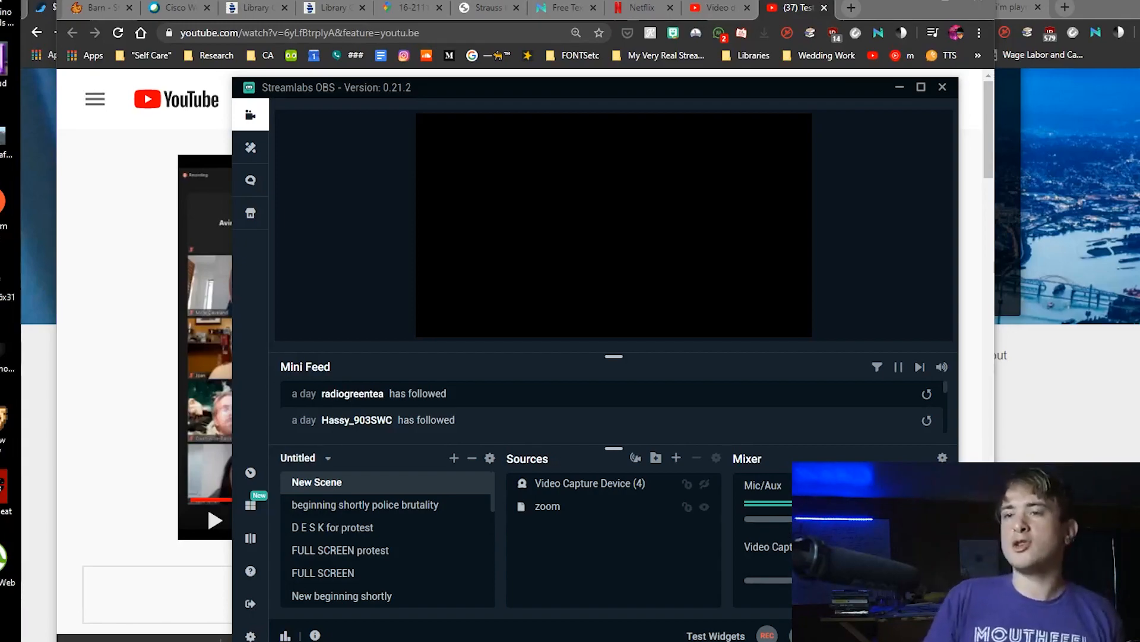
{"action": "left_click_drag", "start_coordinate": [761, 90], "coordinate": [466, 85]}
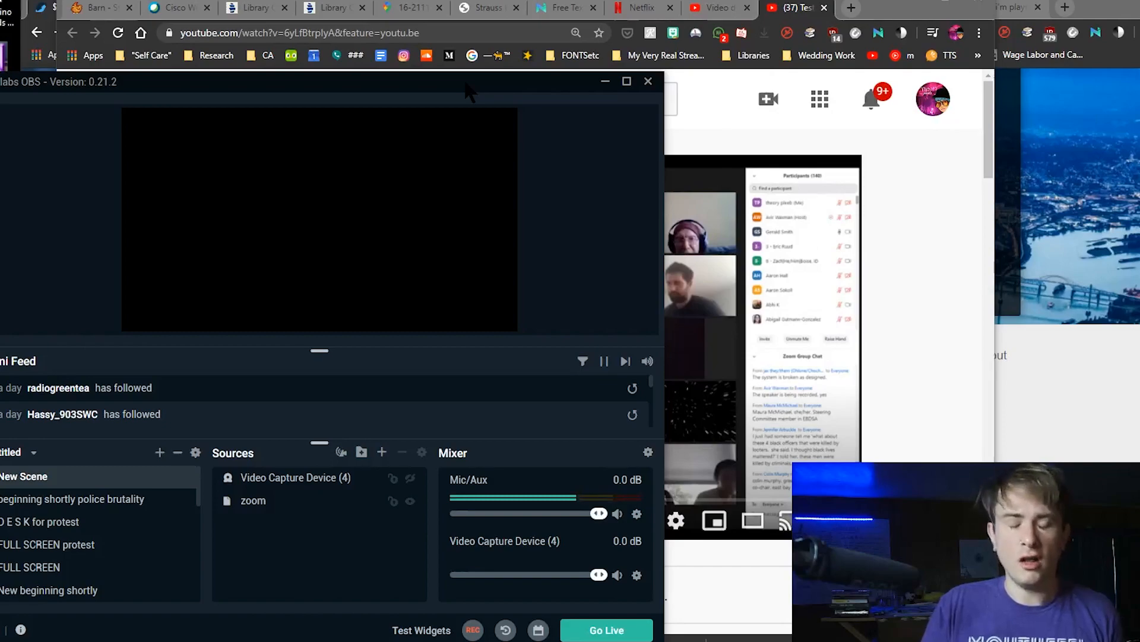
{"action": "left_click_drag", "start_coordinate": [466, 89], "coordinate": [527, 82]}
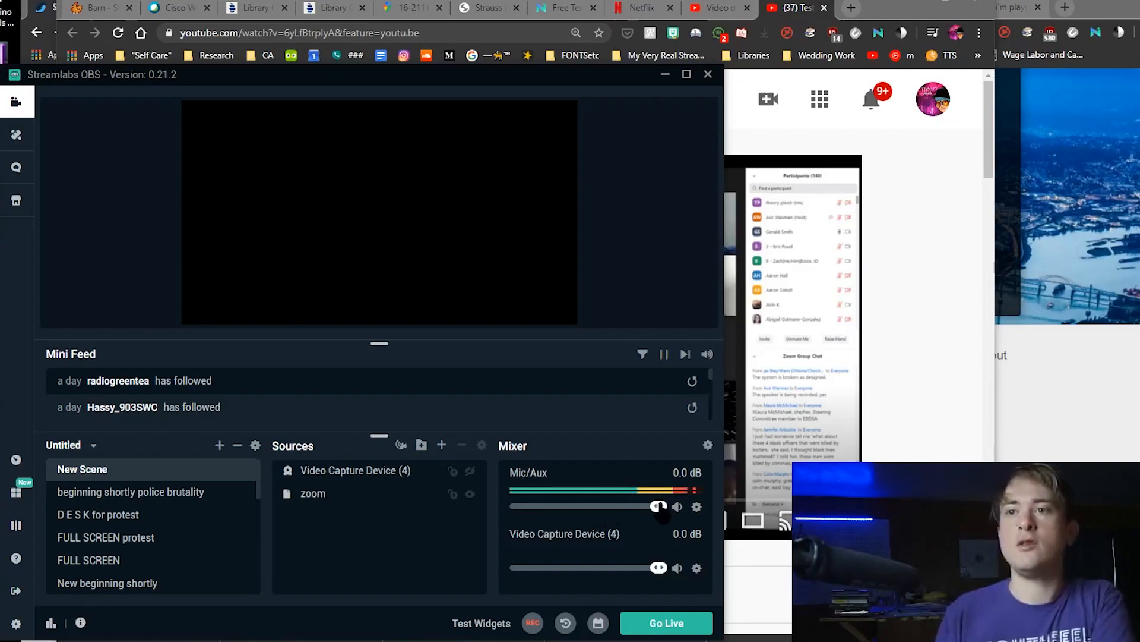
{"action": "left_click", "coordinate": [697, 508]}
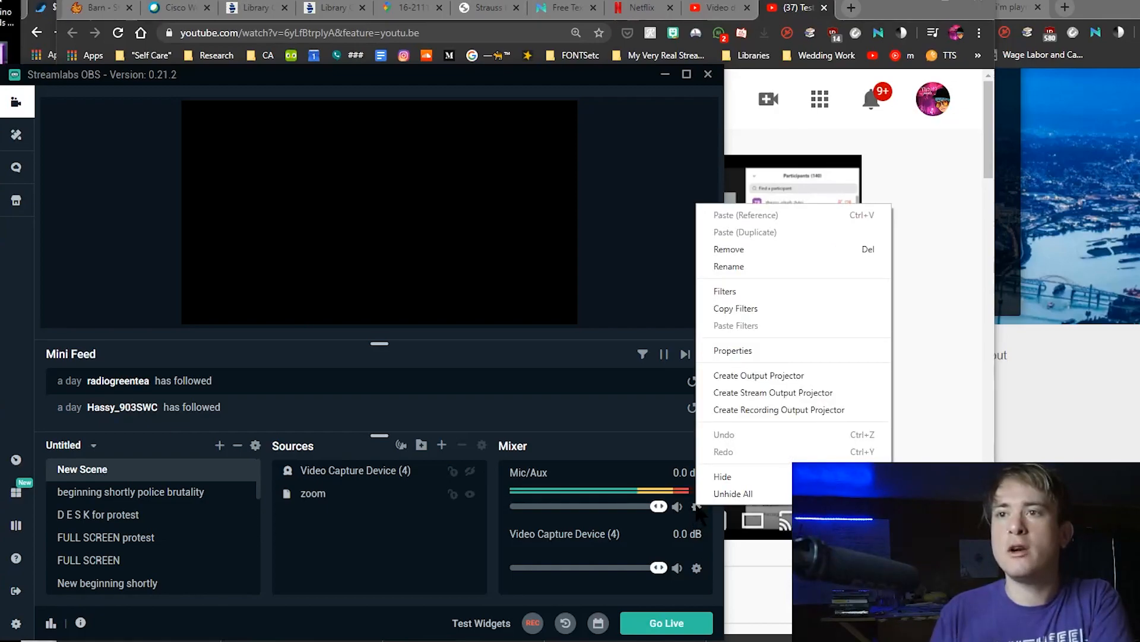
{"action": "left_click", "coordinate": [733, 351]}
{"action": "left_click", "coordinate": [402, 252]}
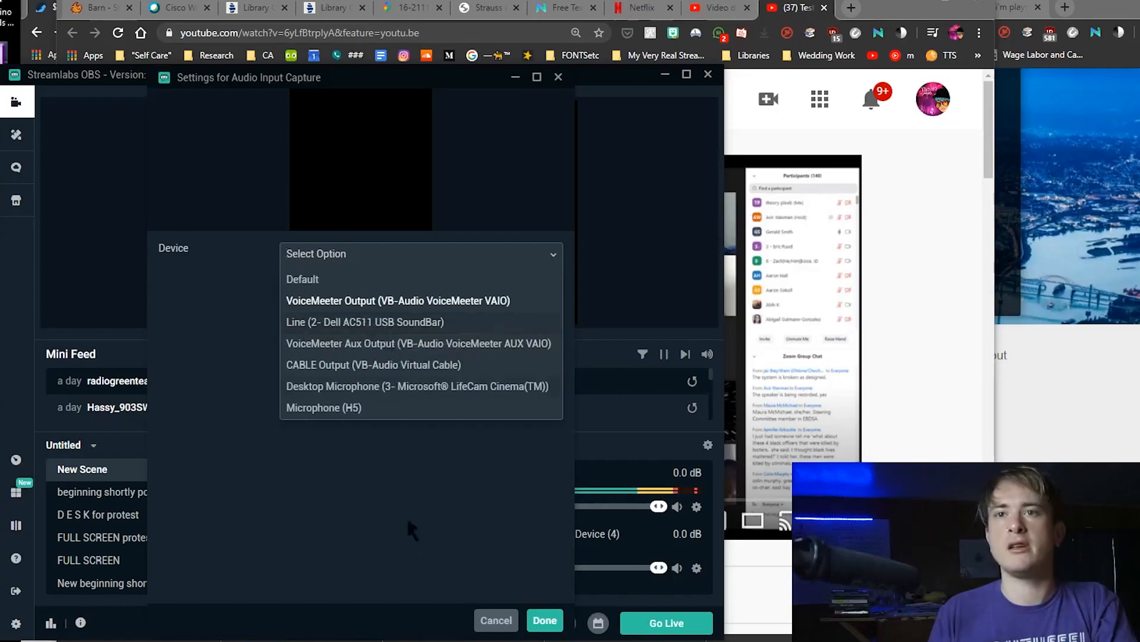
{"action": "left_click", "coordinate": [470, 570]}
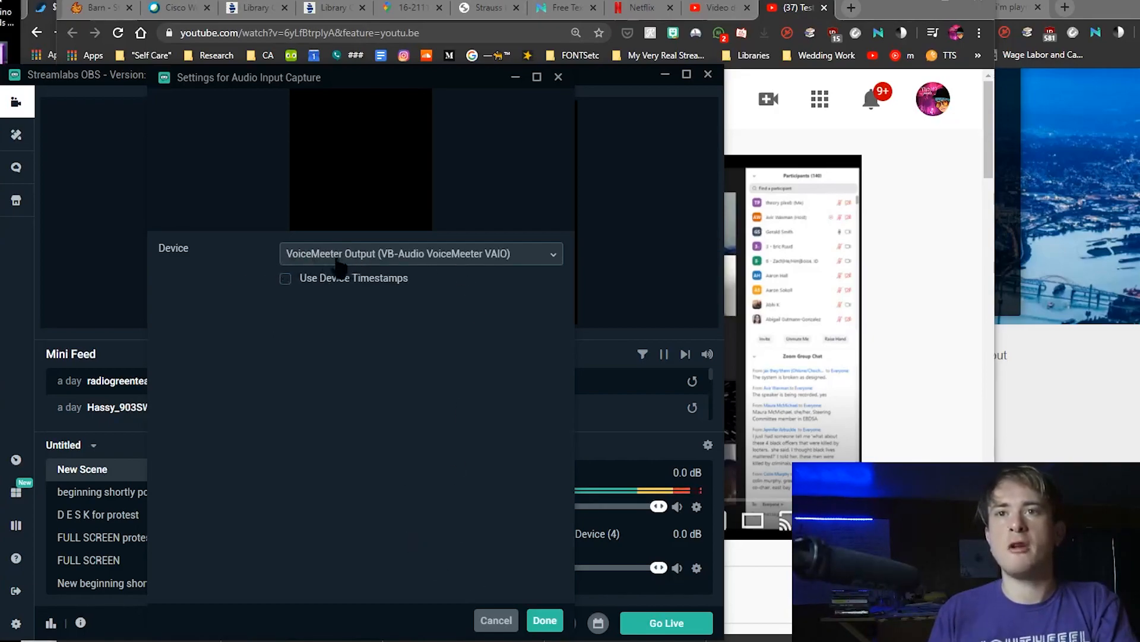
{"action": "left_click", "coordinate": [544, 620]}
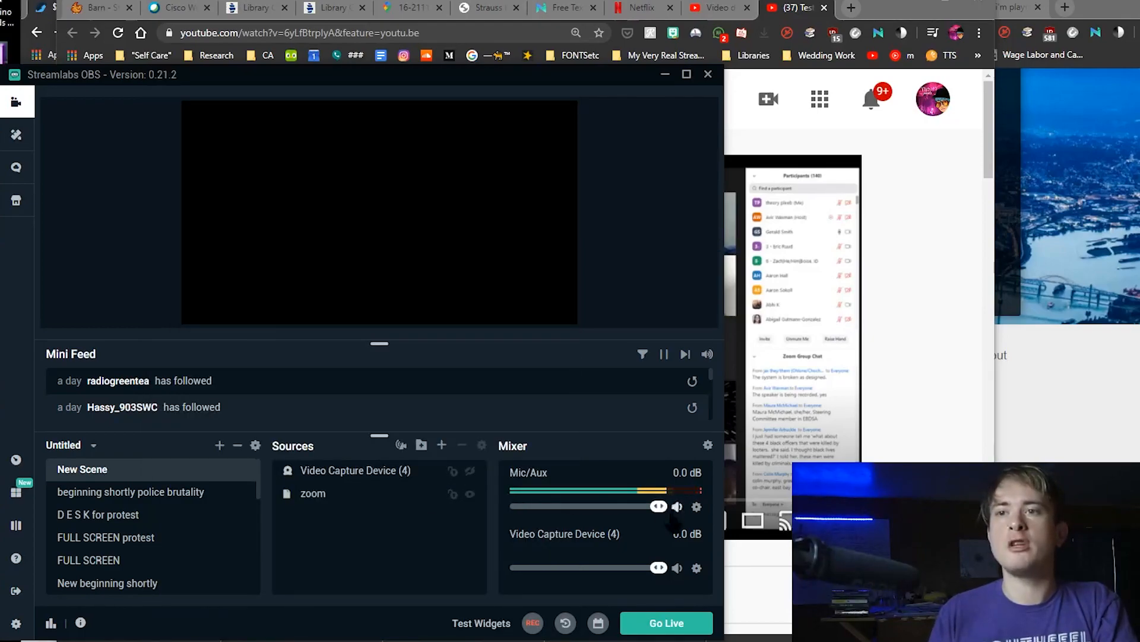
Check the Mic/Aux source's properties again and close them without changing the device
{"action": "left_click", "coordinate": [697, 507]}
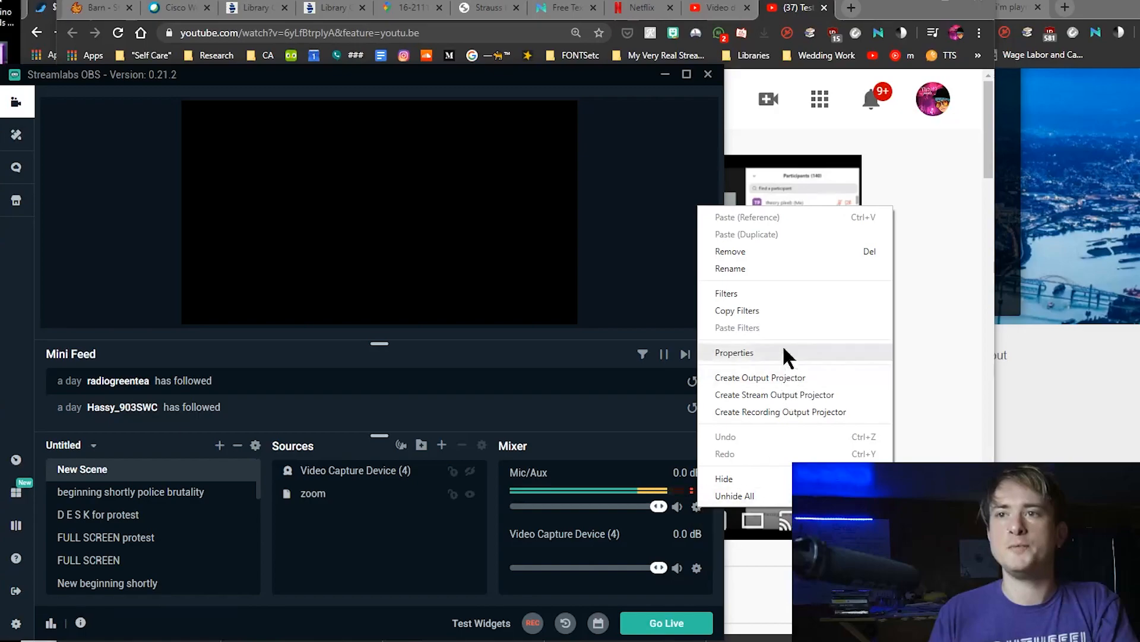
{"action": "left_click", "coordinate": [694, 520]}
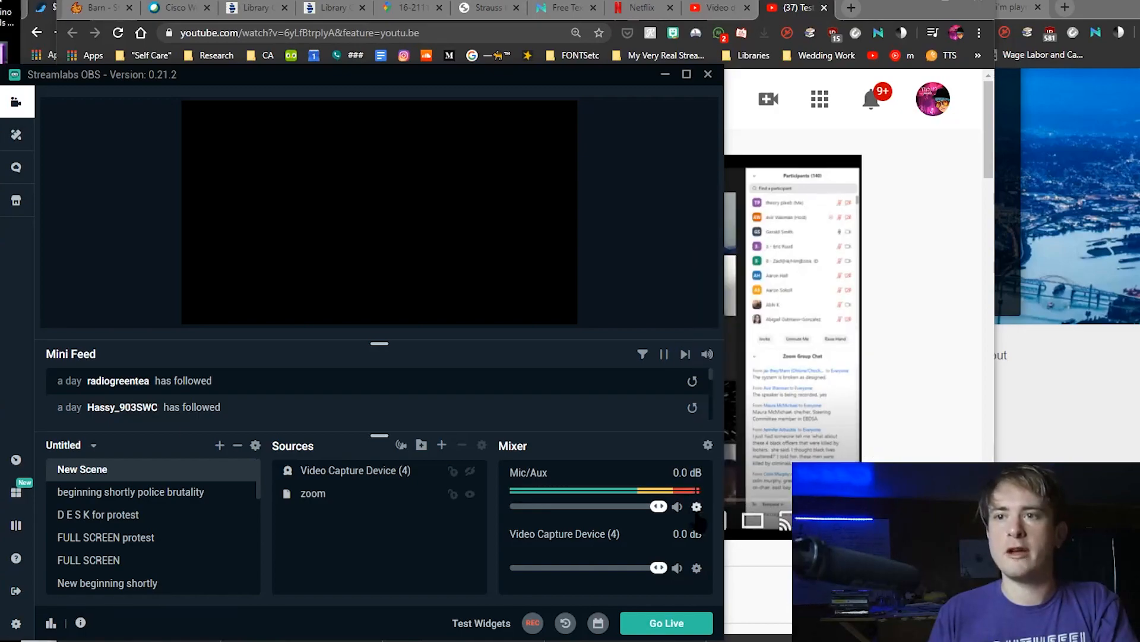
{"action": "left_click", "coordinate": [697, 510]}
{"action": "left_click", "coordinate": [421, 554]}
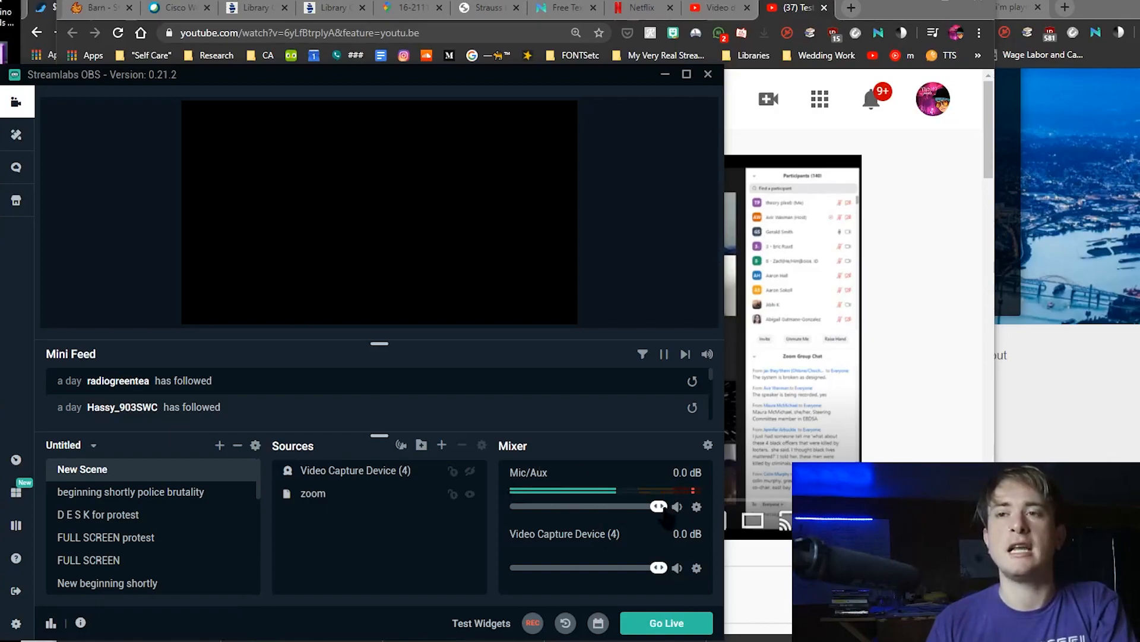
{"action": "left_click", "coordinate": [697, 508]}
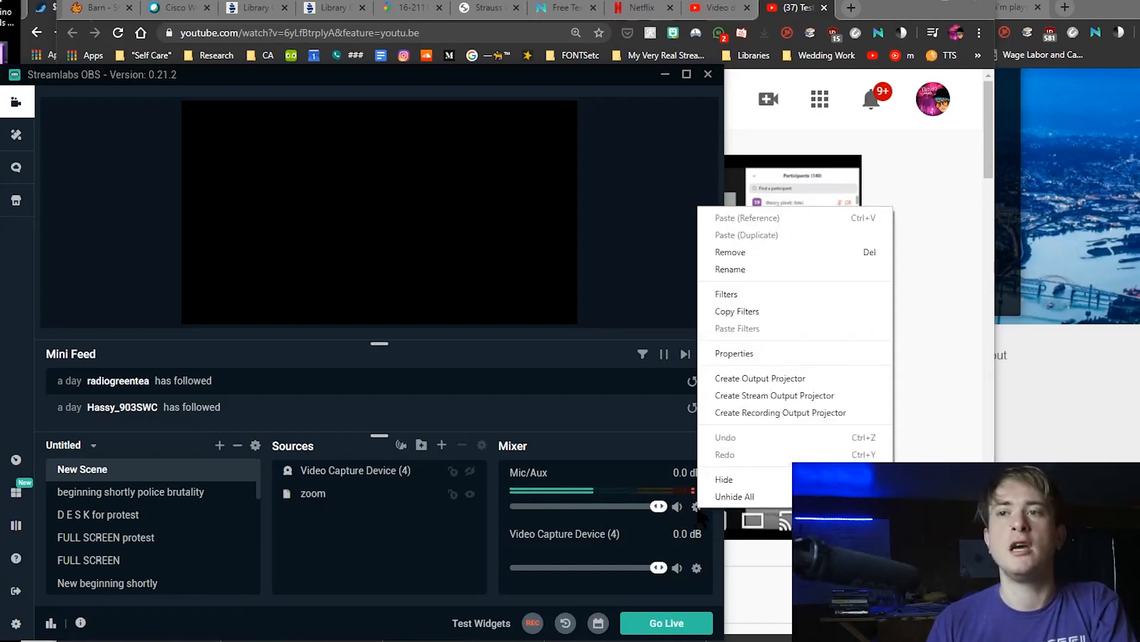
{"action": "left_click", "coordinate": [731, 355]}
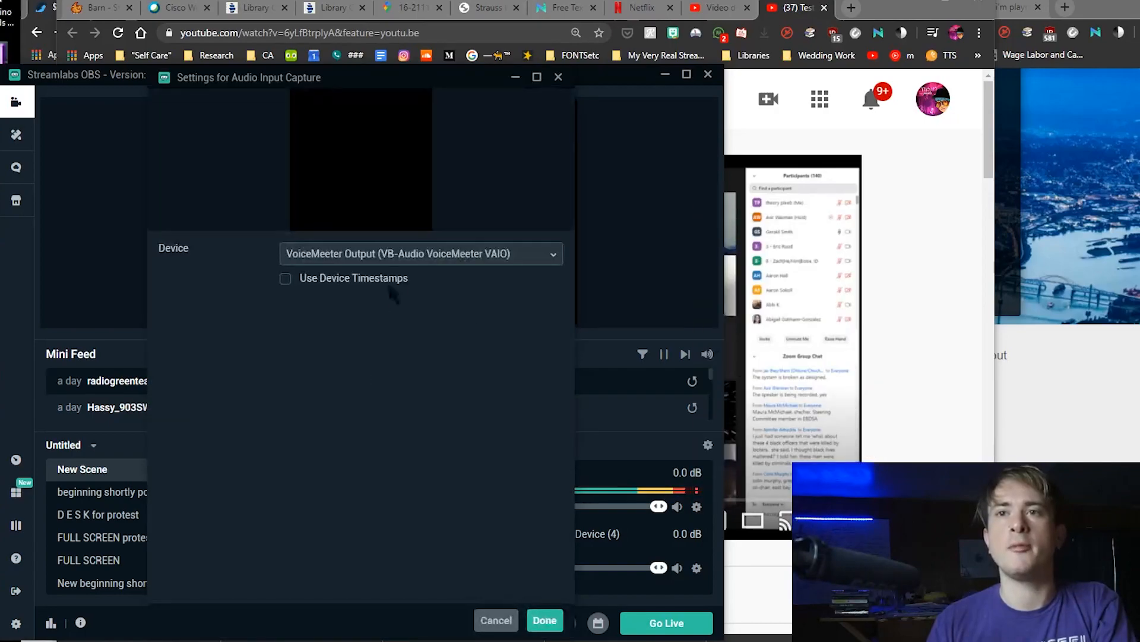
{"action": "left_click", "coordinate": [495, 628]}
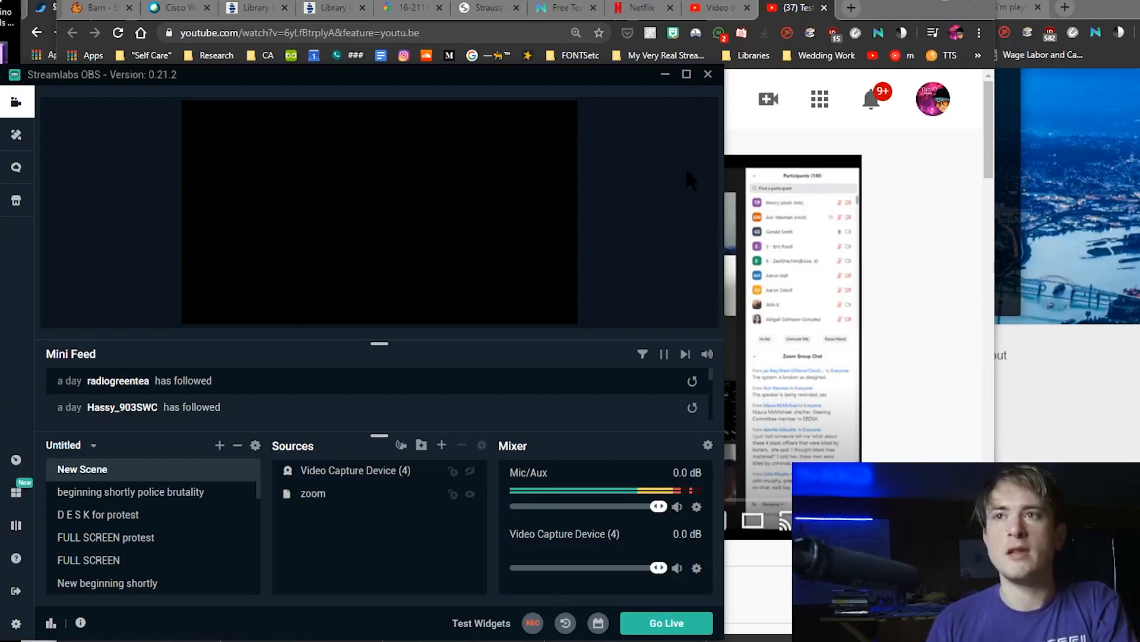
Return to the stream recording in the browser and move the paused playback back to 4:23
{"action": "left_click", "coordinate": [935, 420]}
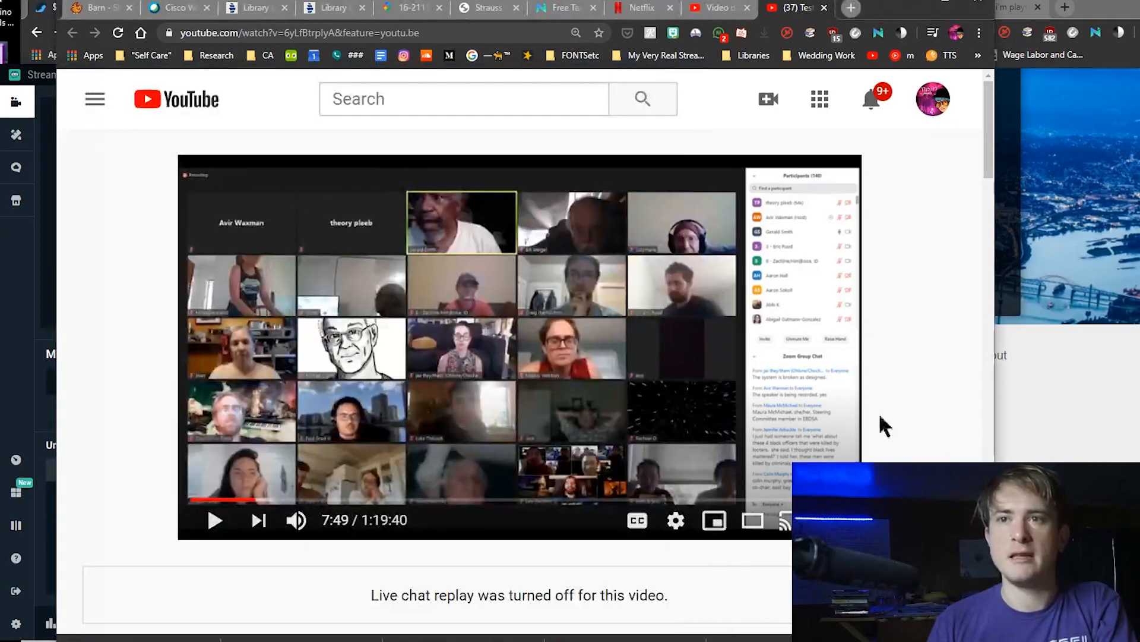
{"action": "left_click_drag", "start_coordinate": [256, 499], "coordinate": [224, 500]}
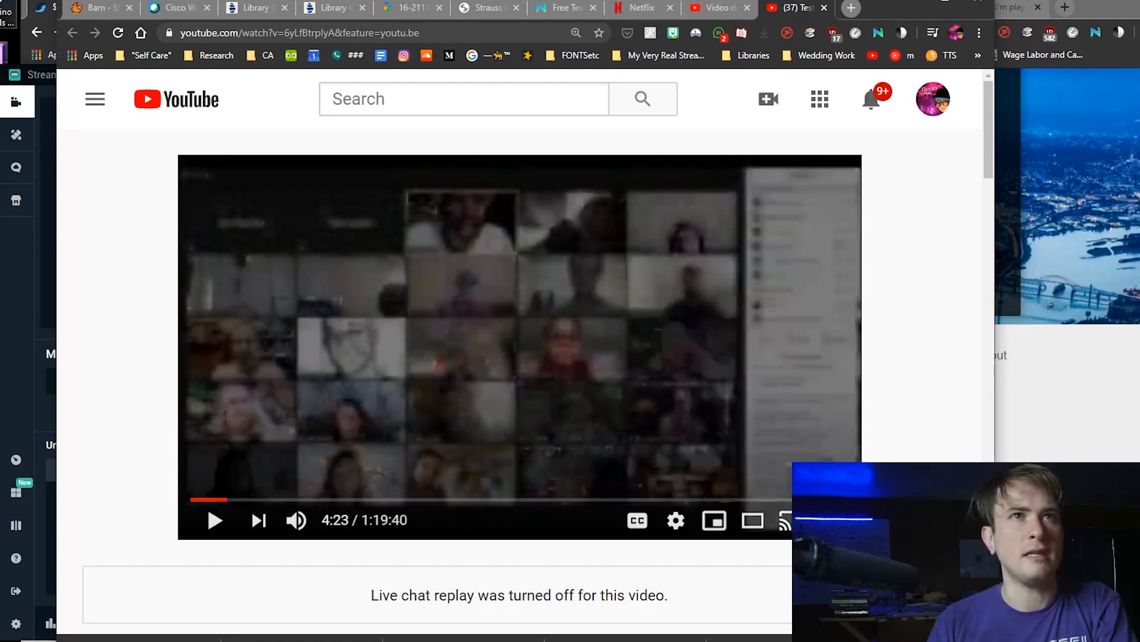
Switch to Premiere Pro, enlarge the Program monitor, and scrub the HOW TO SLOBS sequence to review the streaming setup footage
{"action": "key", "text": "alt+Tab"}
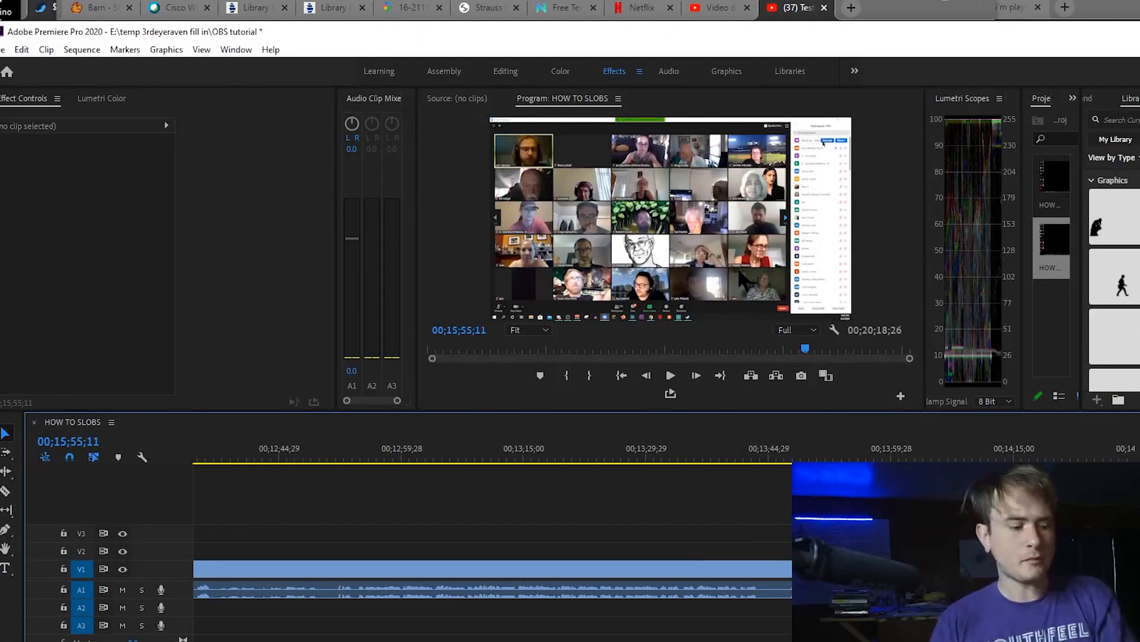
{"action": "key", "text": "grave"}
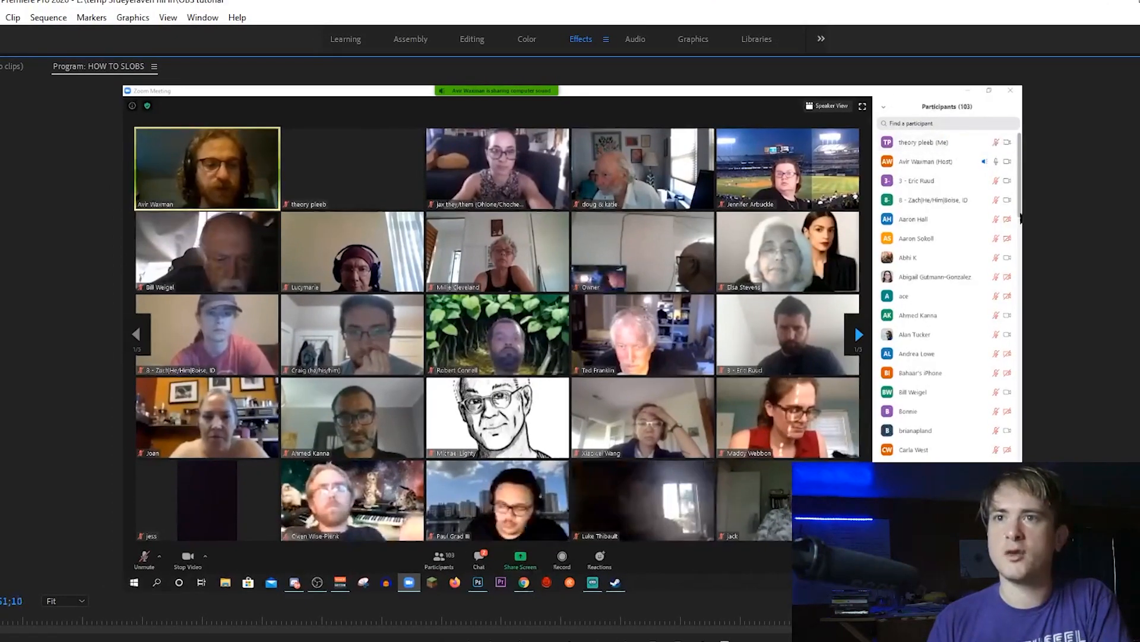
{"action": "left_click", "coordinate": [751, 620]}
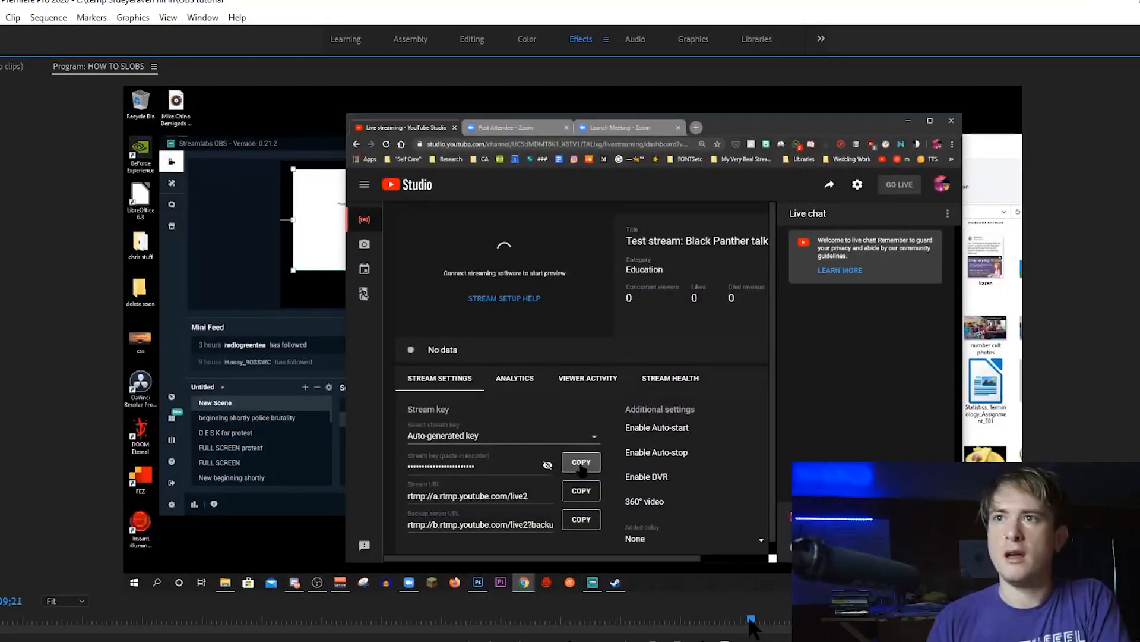
{"action": "left_click_drag", "start_coordinate": [752, 622], "coordinate": [775, 625]}
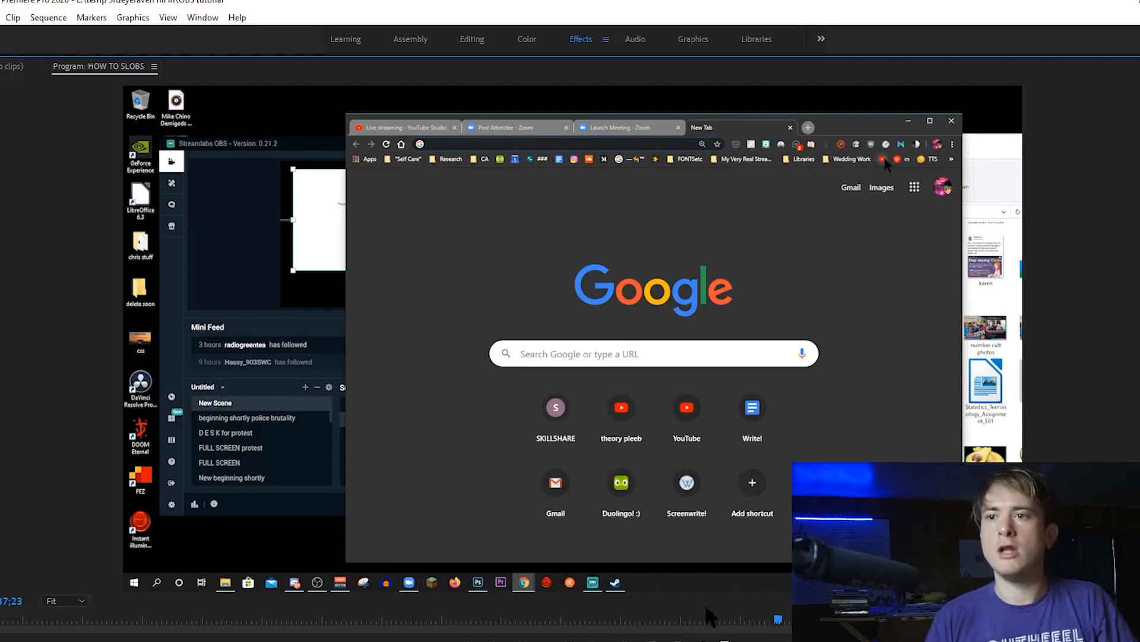
{"action": "left_click", "coordinate": [777, 620]}
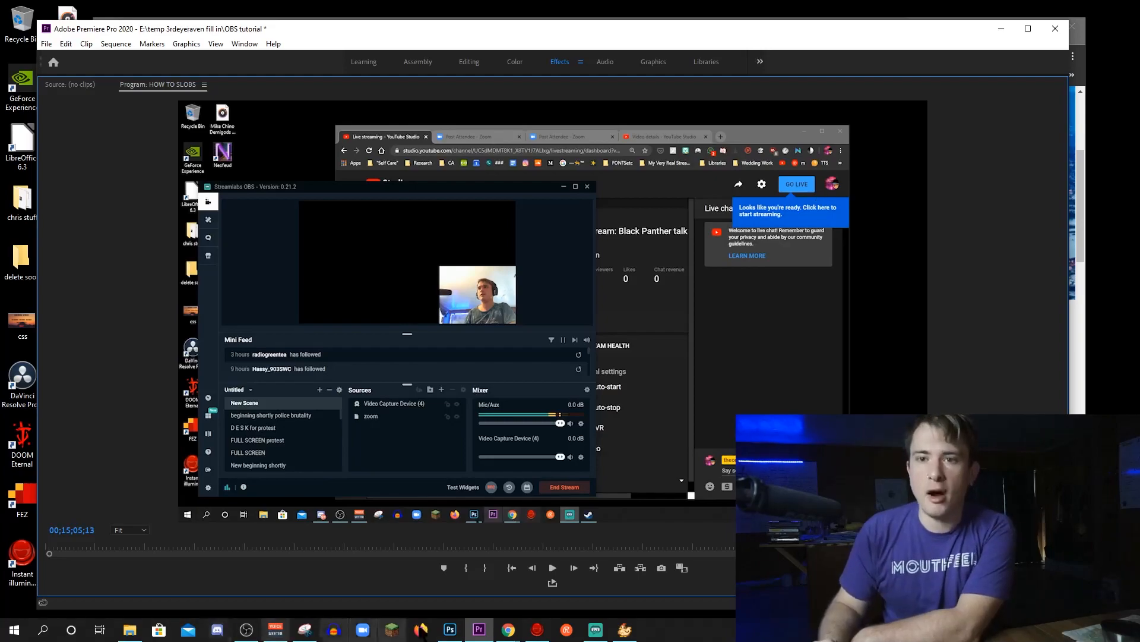
Switch to Streamlabs OBS and move its window toward the middle of the desktop, over Premiere Pro
{"action": "left_click", "coordinate": [596, 629]}
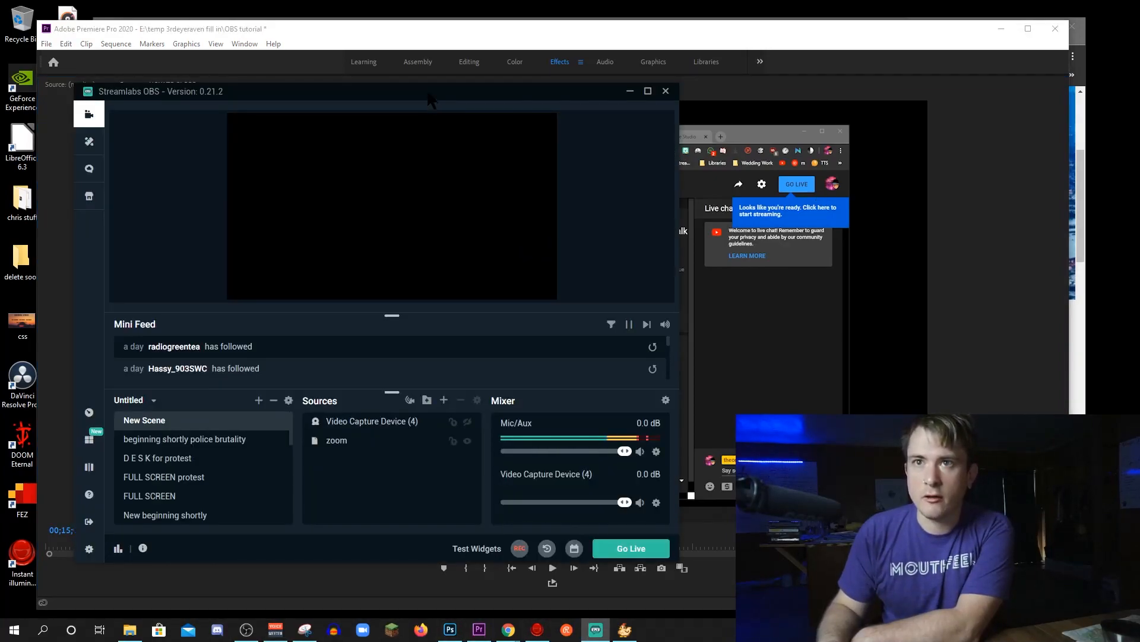
{"action": "left_click_drag", "start_coordinate": [426, 94], "coordinate": [578, 74]}
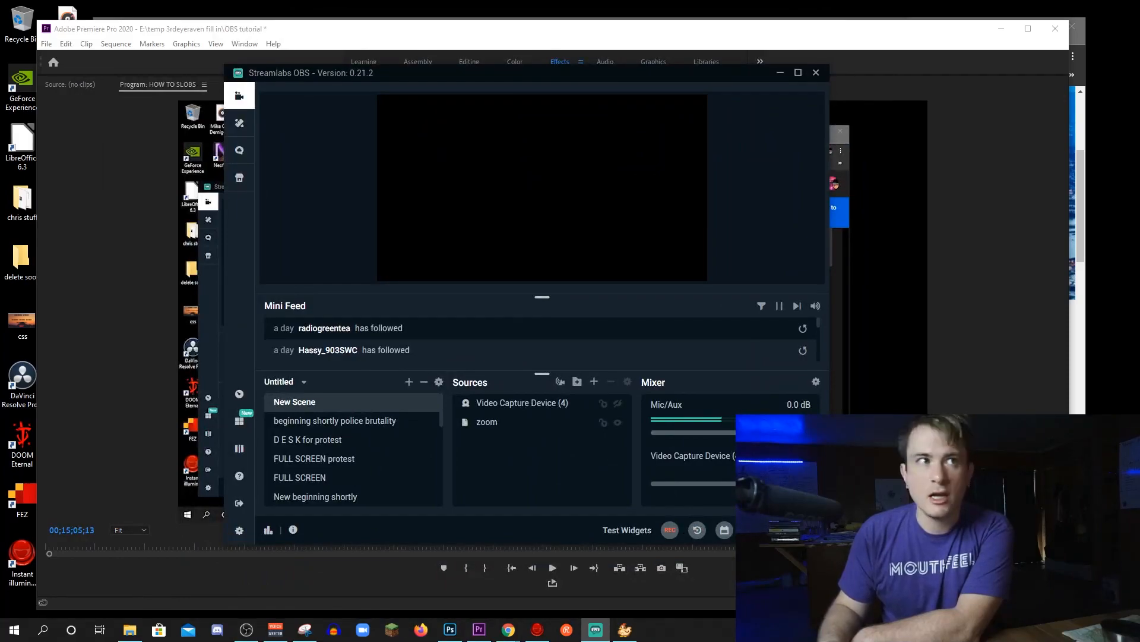